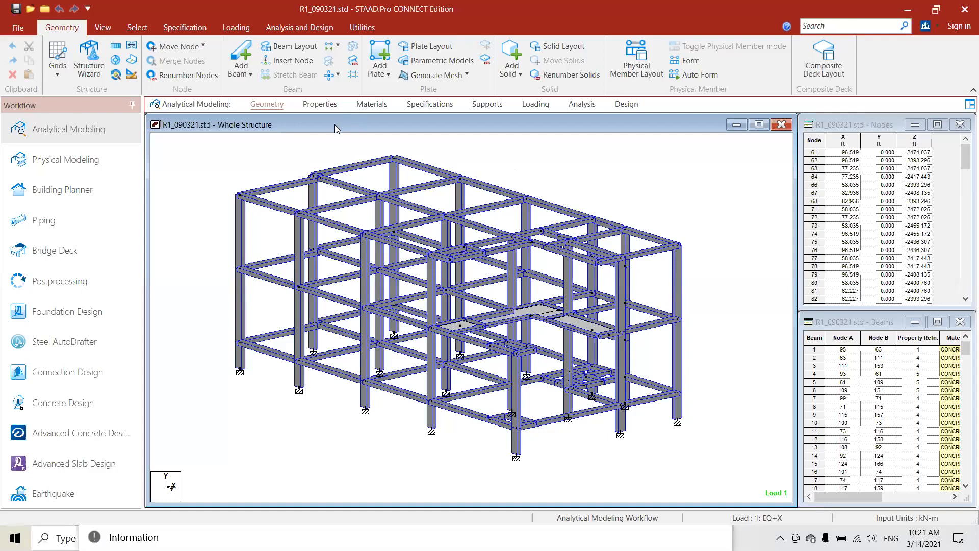
- Examine the multi-storey concrete frame with its full member sections from several angles
click(399, 192)
click(519, 169)
middle_drag(410, 199, 430, 219)
scroll(441, 219, down, 2)
middle_drag(528, 189, 494, 179)
middle_drag(483, 224, 421, 233)
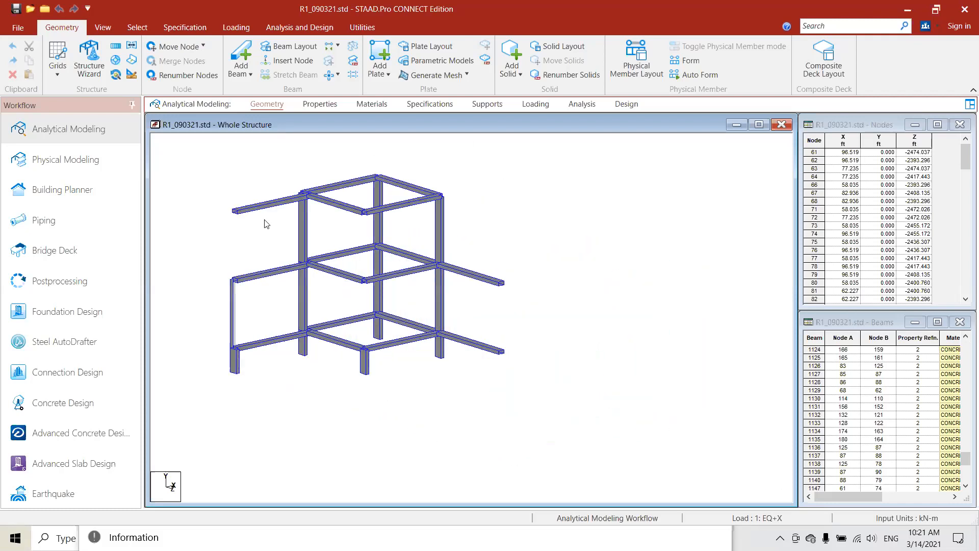
middle_drag(663, 356, 677, 361)
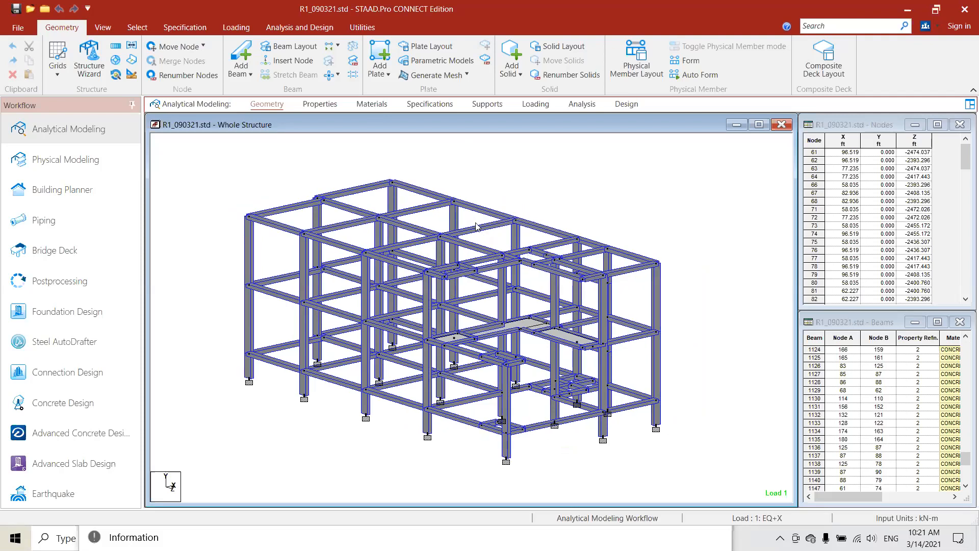
shift+middle_drag(377, 223, 401, 208)
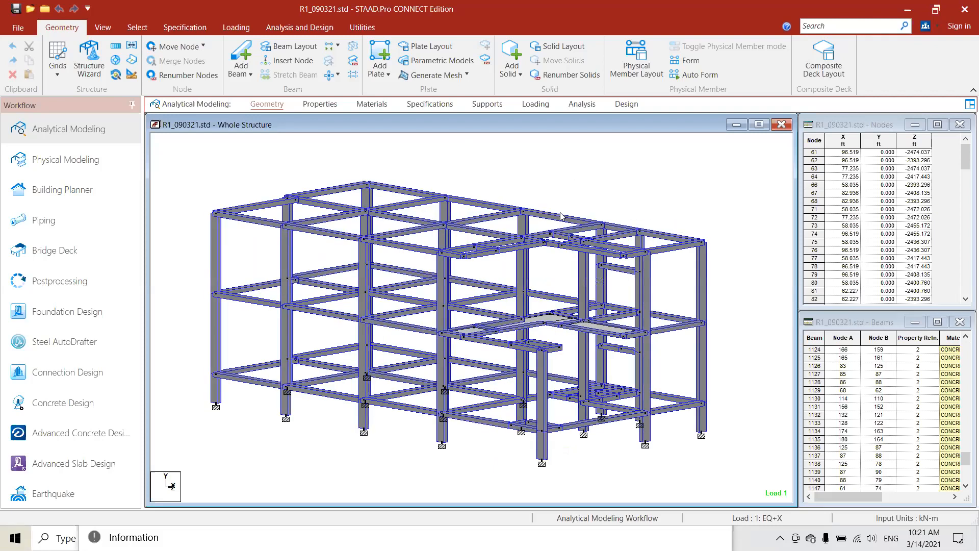
scroll(521, 208, up, 3)
middle_drag(424, 232, 521, 212)
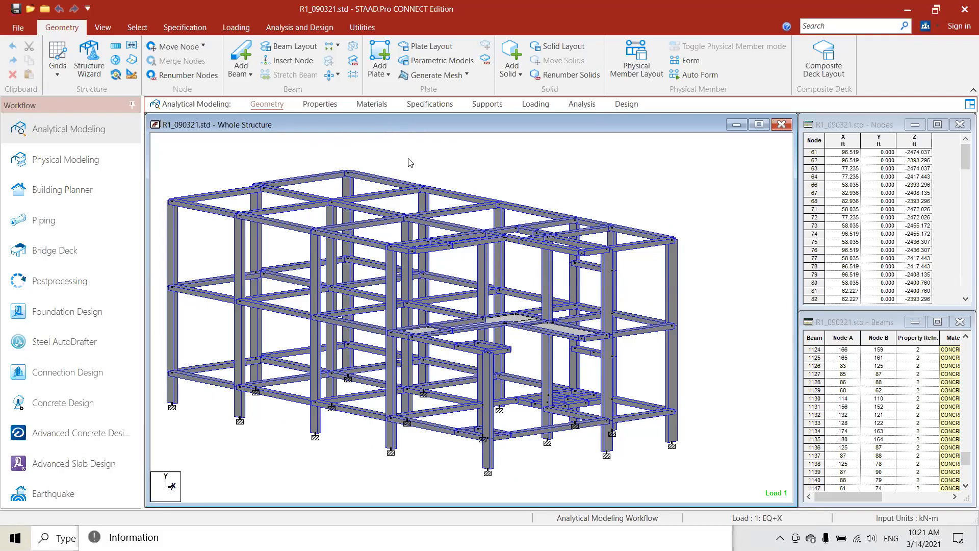
mouse_move(436, 193)
middle_down()
mouse_move(453, 208)
mouse_move(444, 197)
middle_up()
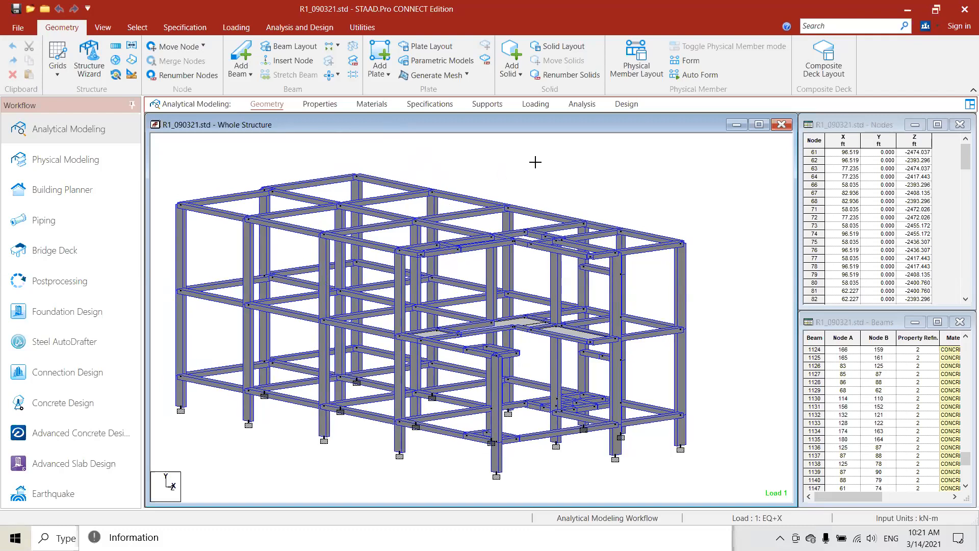
- Show the frame as a wireframe, inspect it in a separate 3D rendered view, and close that view
key(ctrl+1)
middle_drag(541, 162, 513, 187)
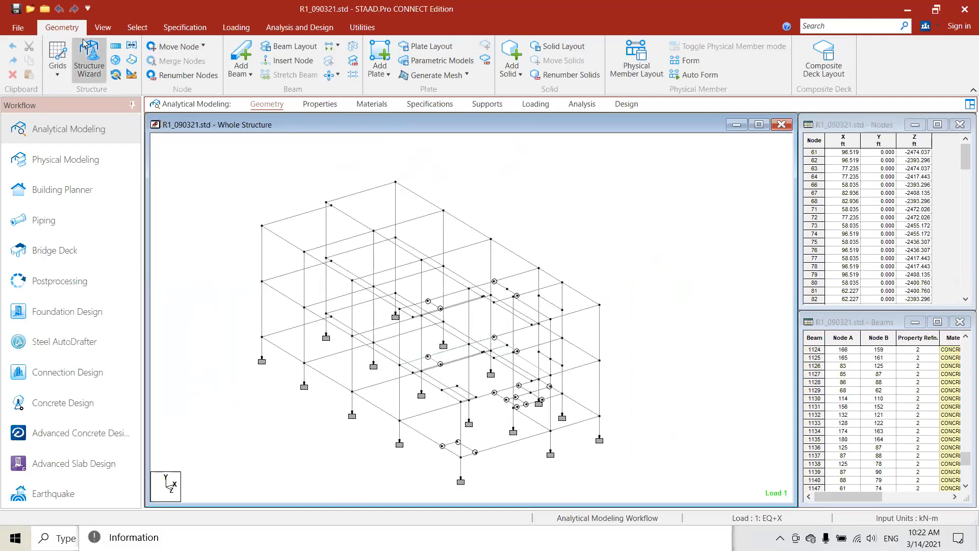
click(103, 27)
click(744, 59)
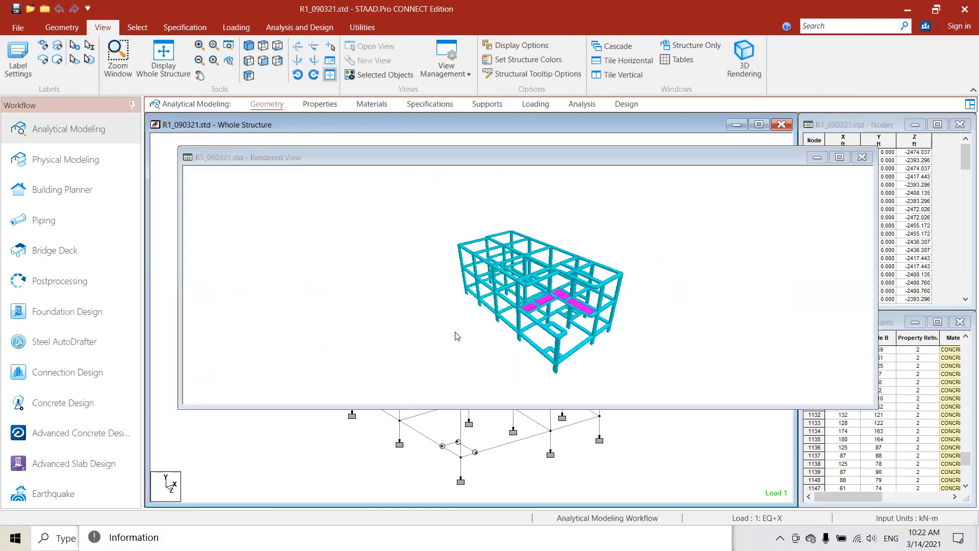
drag(457, 335, 466, 153)
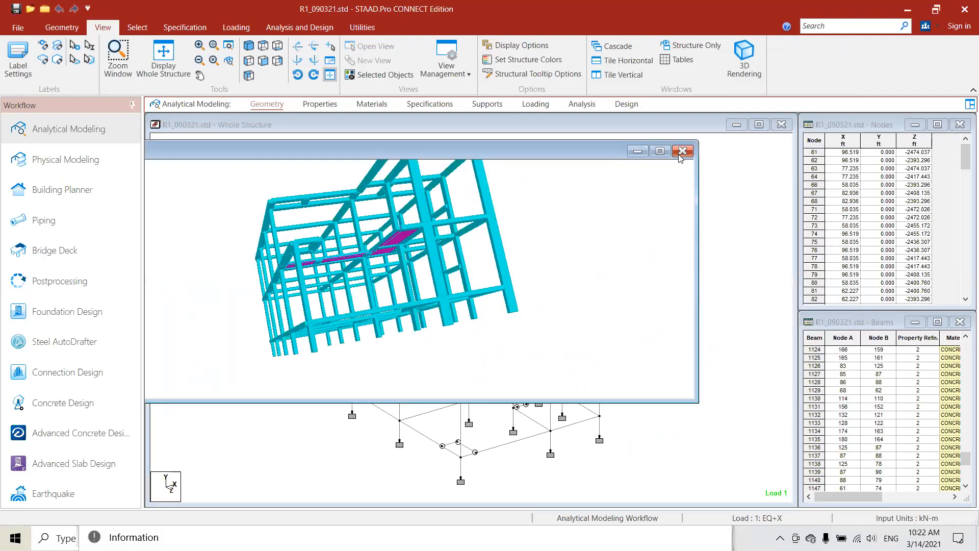
click(681, 152)
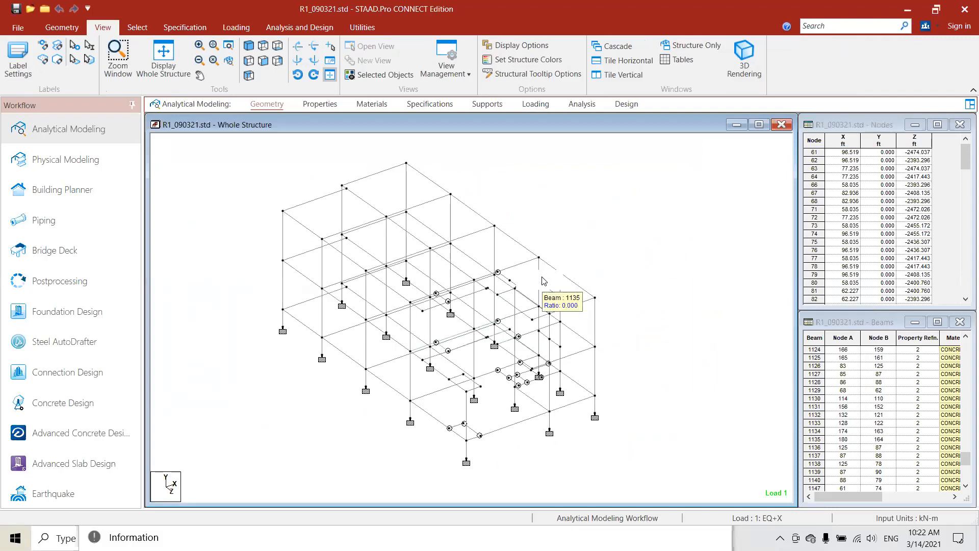
- Examine the wireframe layout of beams, columns, releases and supports from different rotation angles
key(Down)
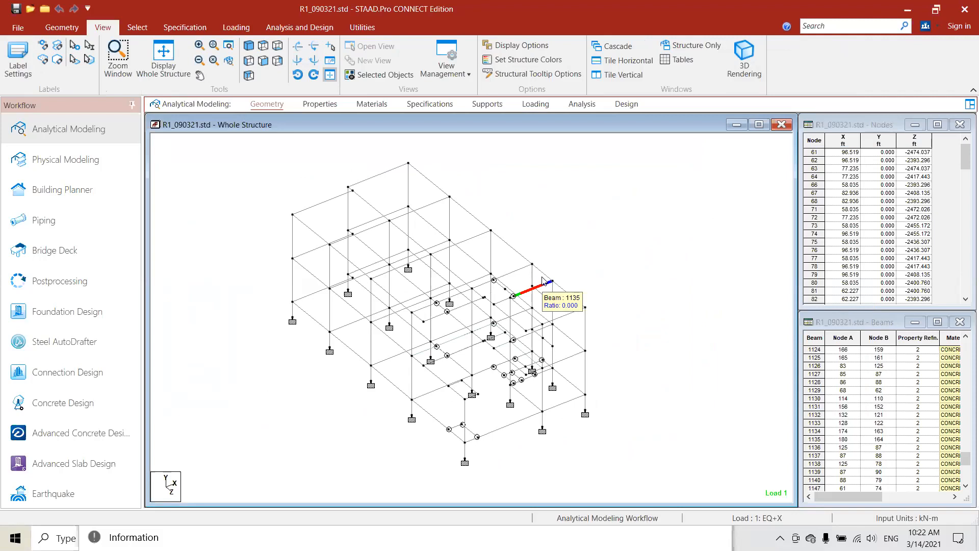
key(Up)
key(Up)
key(Down)
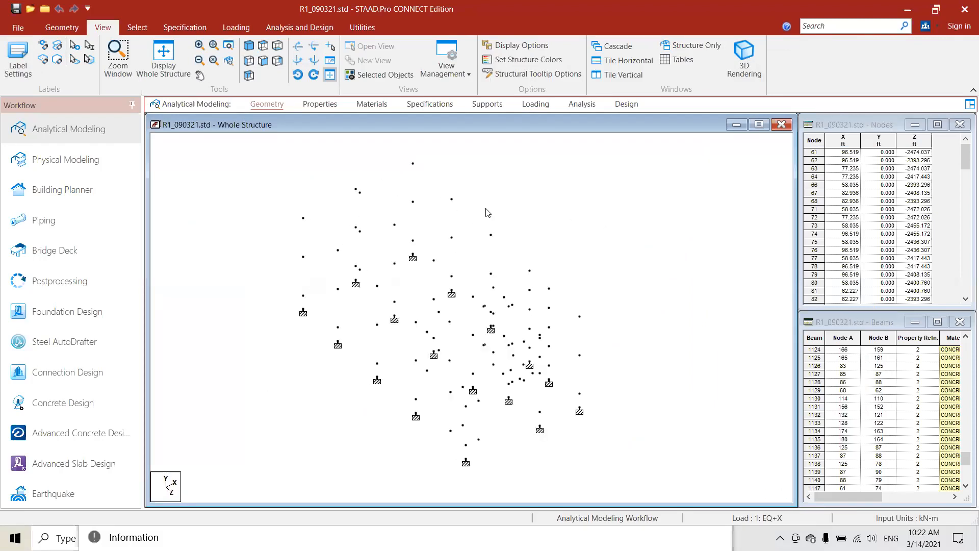
key(Right)
key(Right)
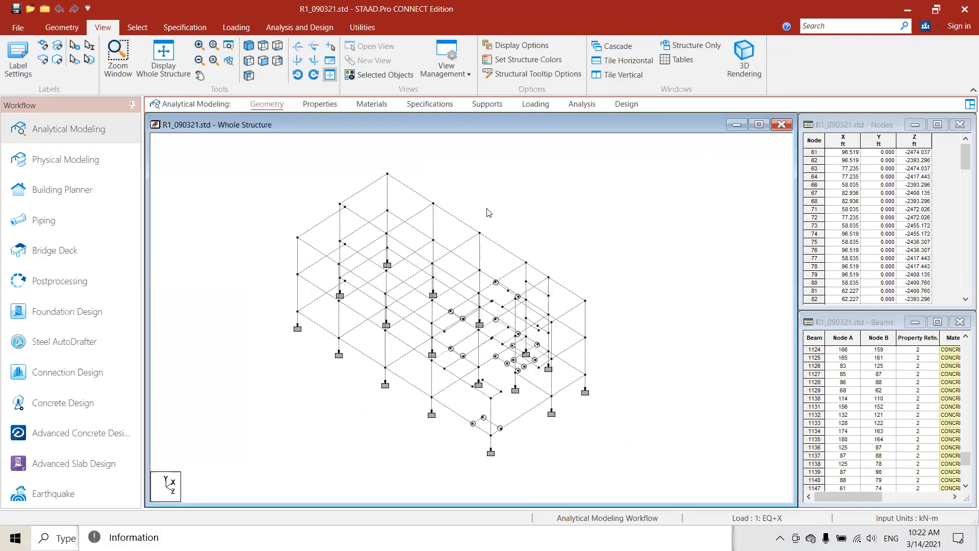
key(Down)
key(Down)
key(Up)
key(Up)
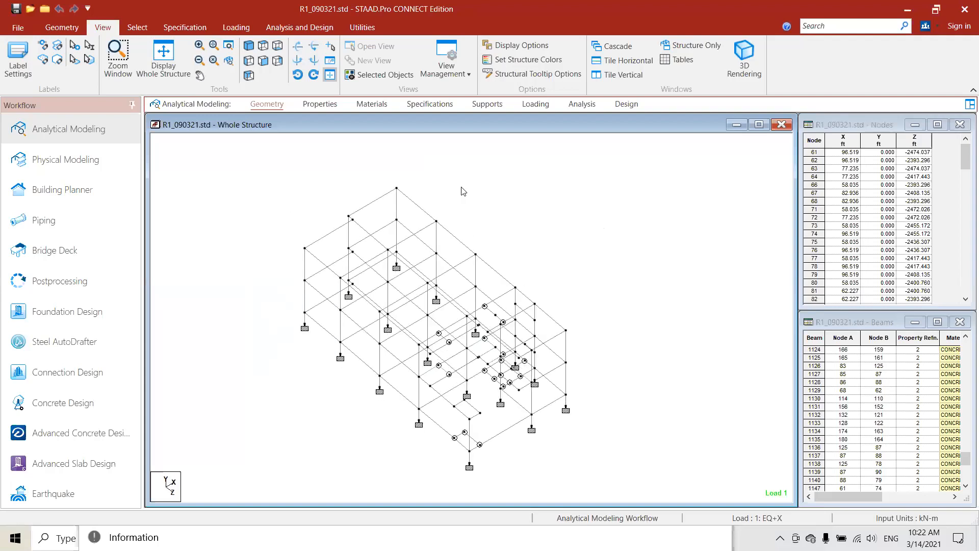
- Open the section properties of the whole structure and display the members with their full sections
click(320, 104)
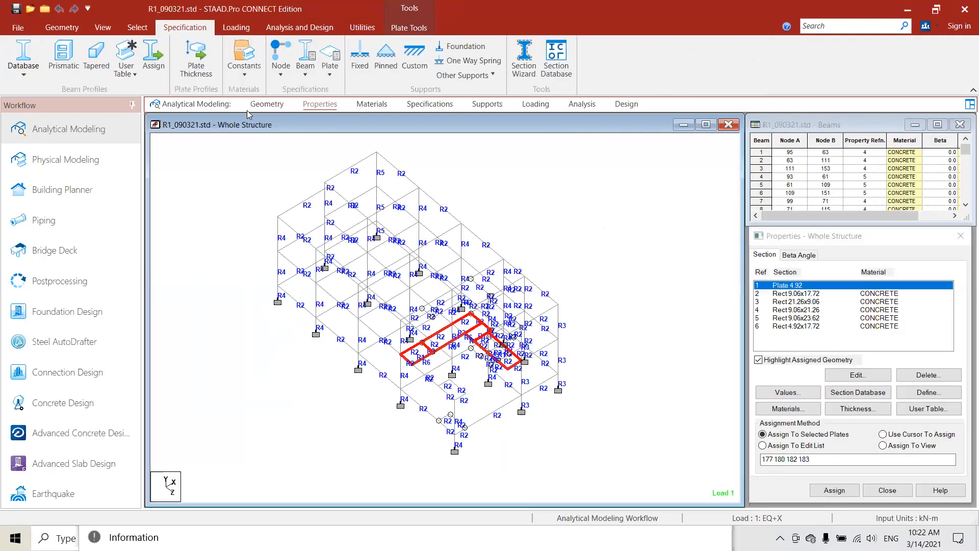
click(103, 27)
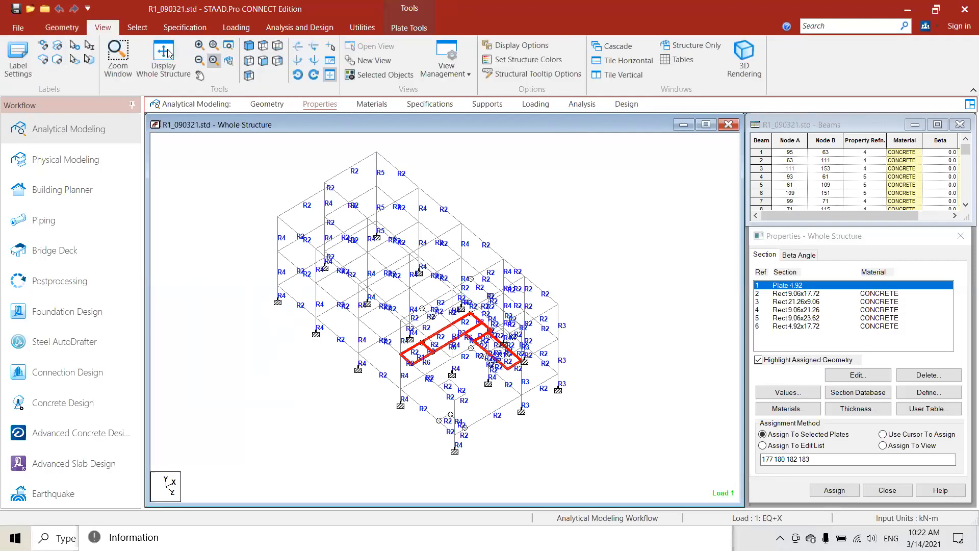
middle_drag(529, 202, 524, 231)
click(515, 211)
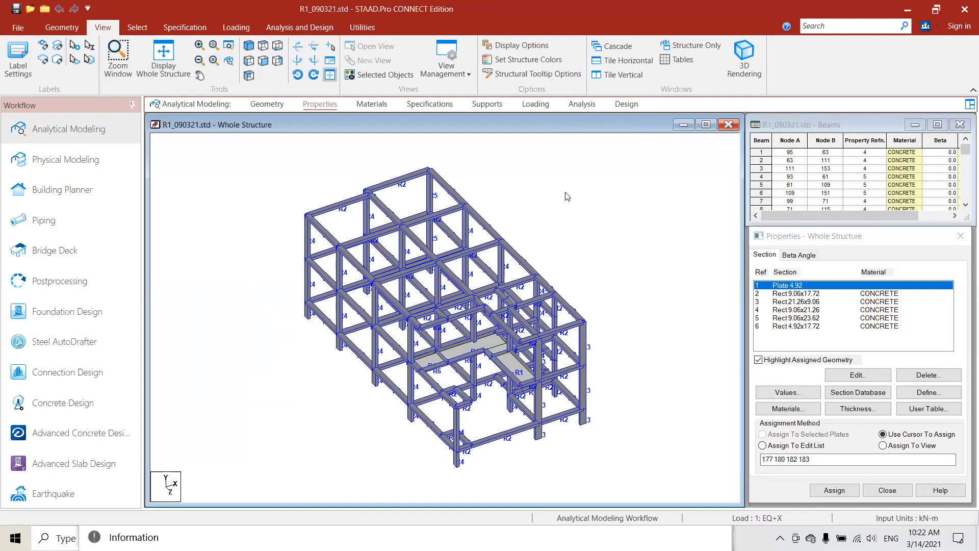
- Examine the labelled beam, column and plate sections around all sides of the structure
middle_drag(567, 190, 516, 272)
mouse_move(463, 230)
middle_down()
mouse_move(481, 235)
mouse_move(507, 308)
mouse_move(499, 280)
middle_up()
scroll(473, 330, up, 4)
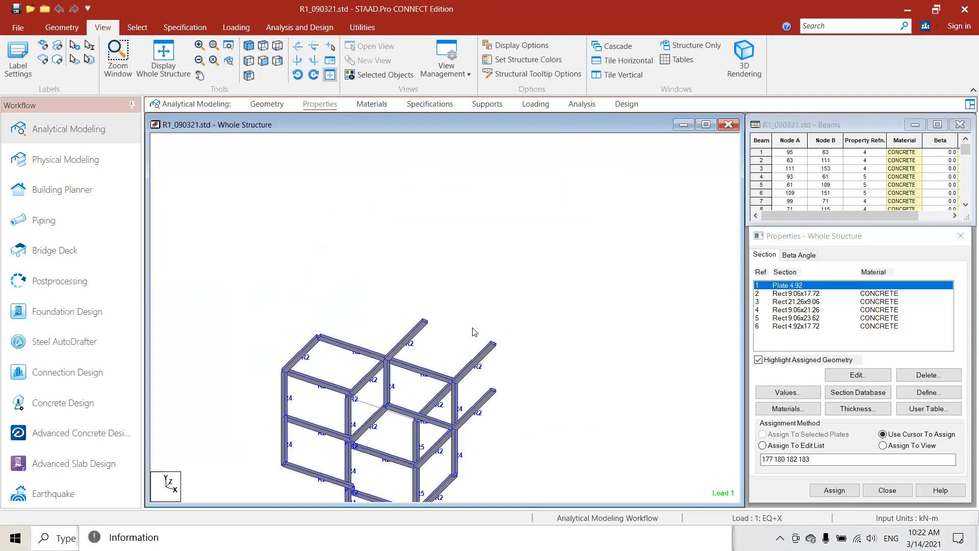
middle_drag(474, 325, 450, 267)
scroll(450, 266, down, 1)
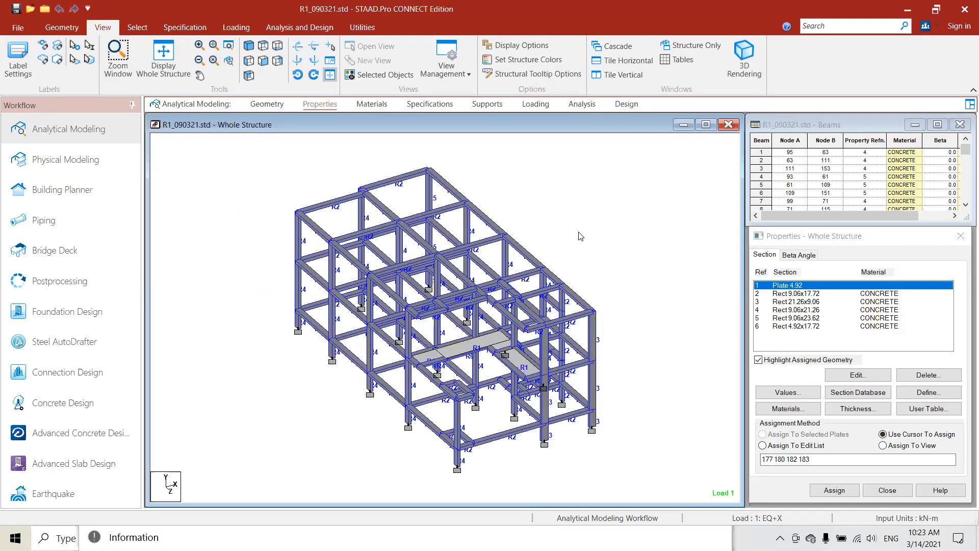
key(Right)
key(Right)
key(Right)
key(Right)
key(Right)
key(Right)
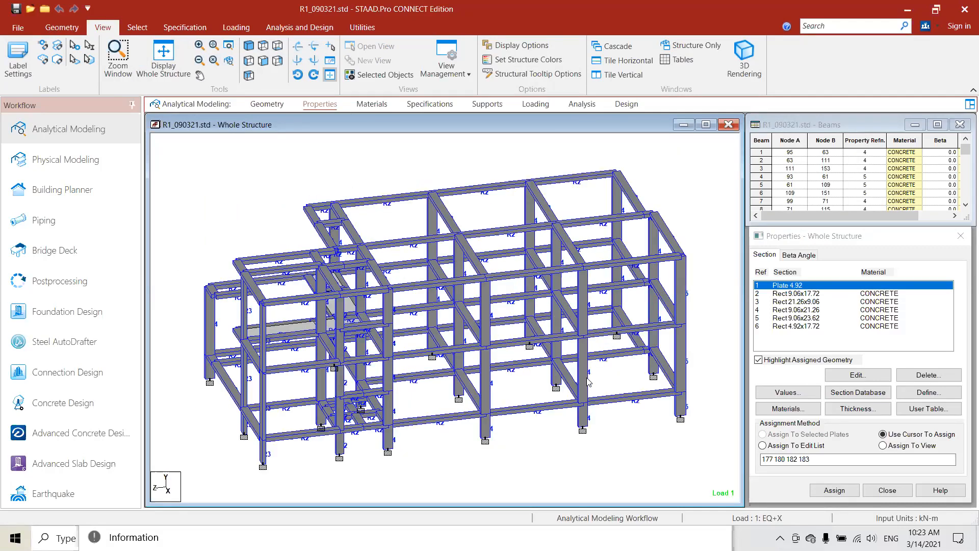
key(Right)
key(Right)
key(Right)
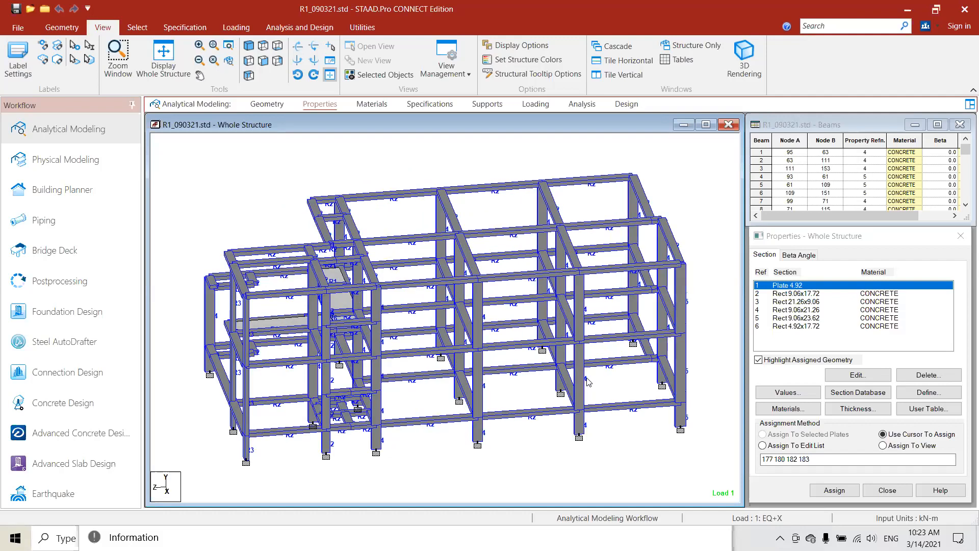
- Highlight the members using Rect 9.06x17.72 and Rect 21.26x9.06, and check each section's YD and ZD dimensions
click(793, 294)
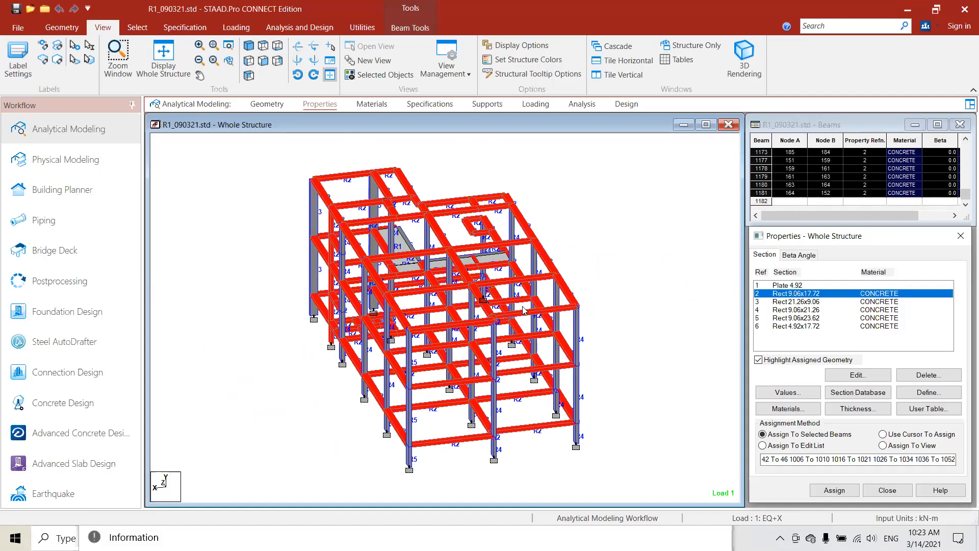
double_click(785, 294)
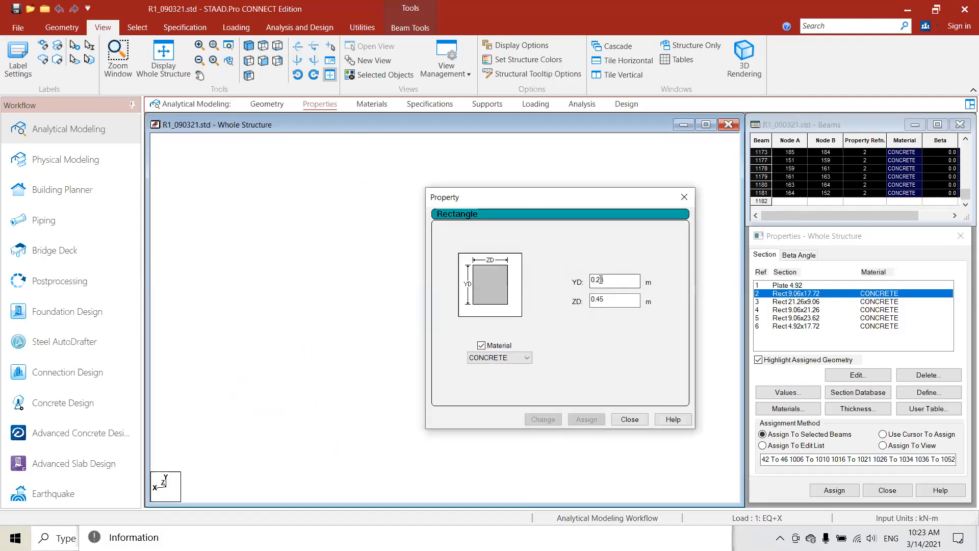
click(682, 202)
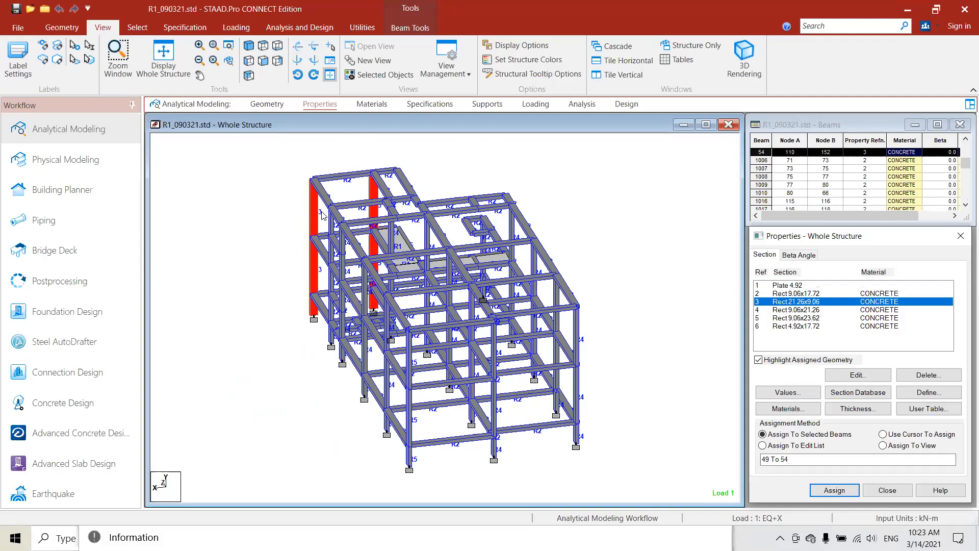
double_click(792, 305)
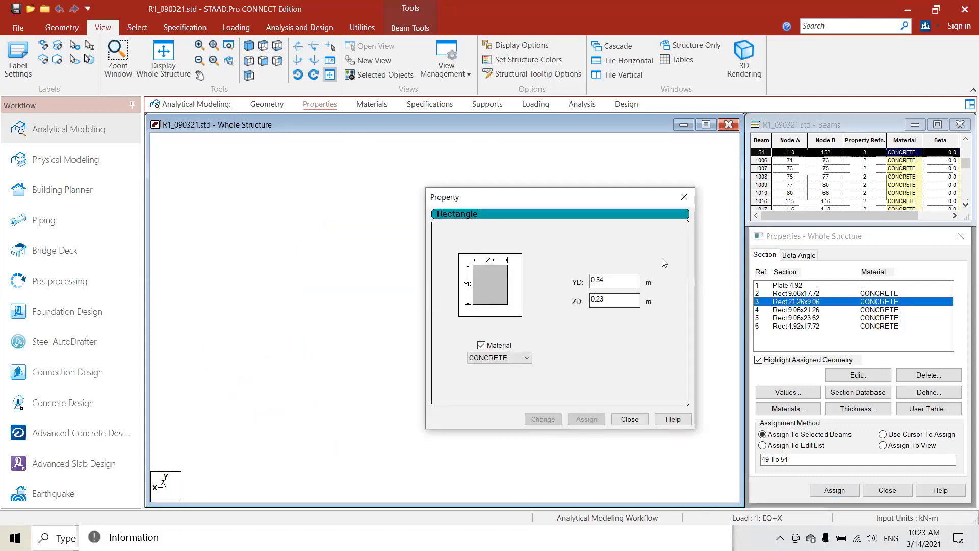
click(685, 198)
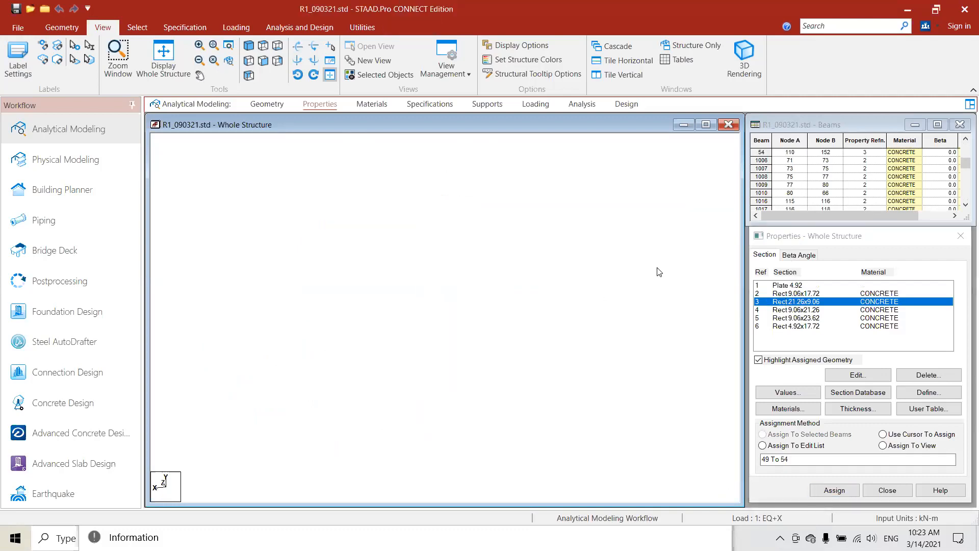
- Highlight in turn the members assigned Rect 9.06x21.26, Rect 9.06x23.62 and Rect 4.92x17.72, and clear the selection
click(804, 310)
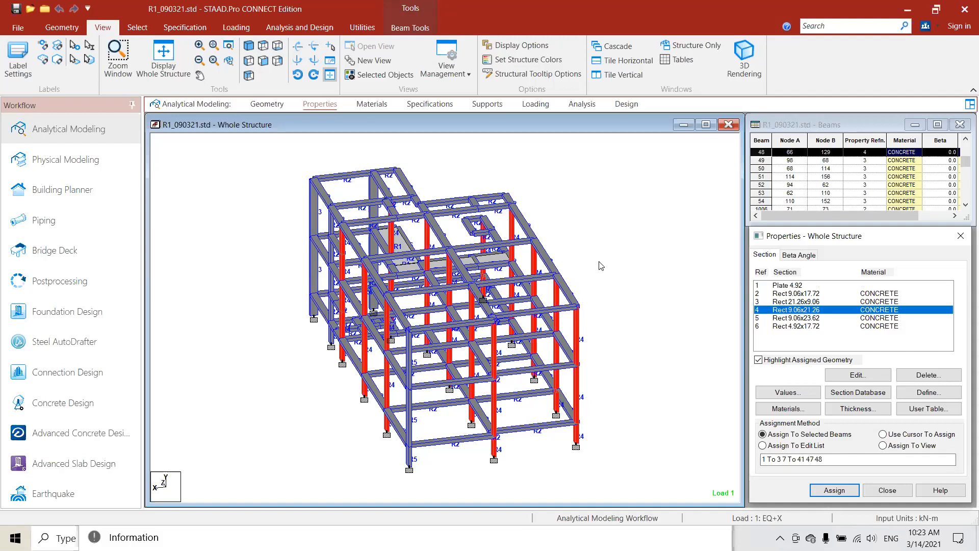
click(786, 317)
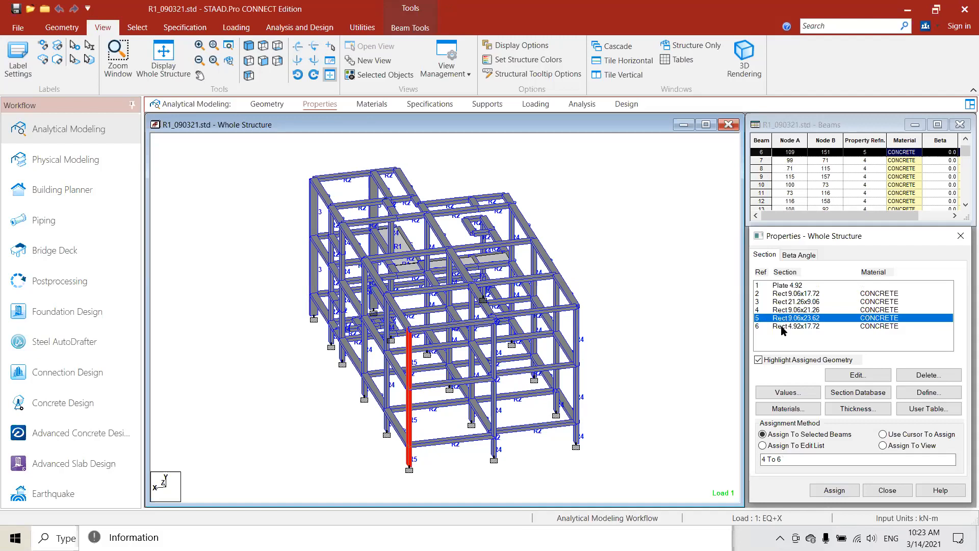
click(782, 327)
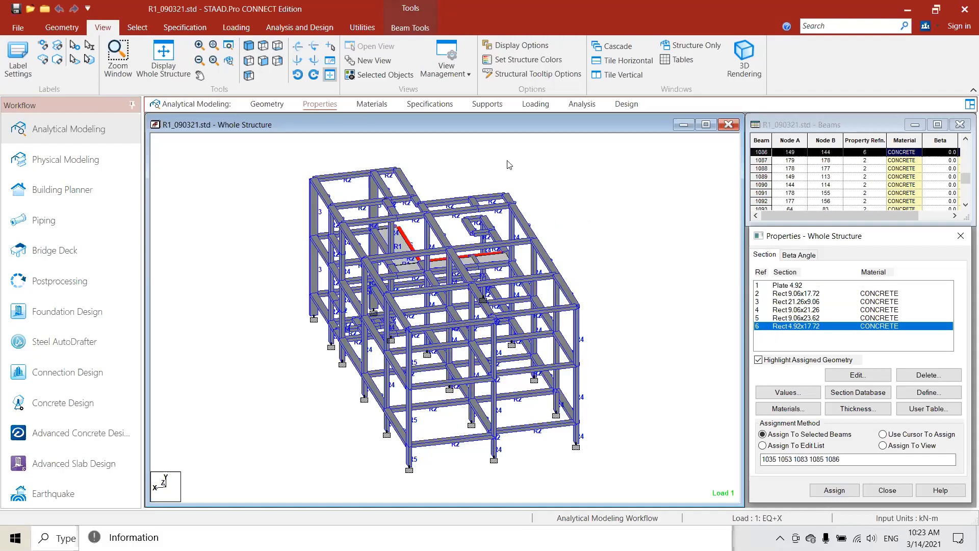
click(535, 249)
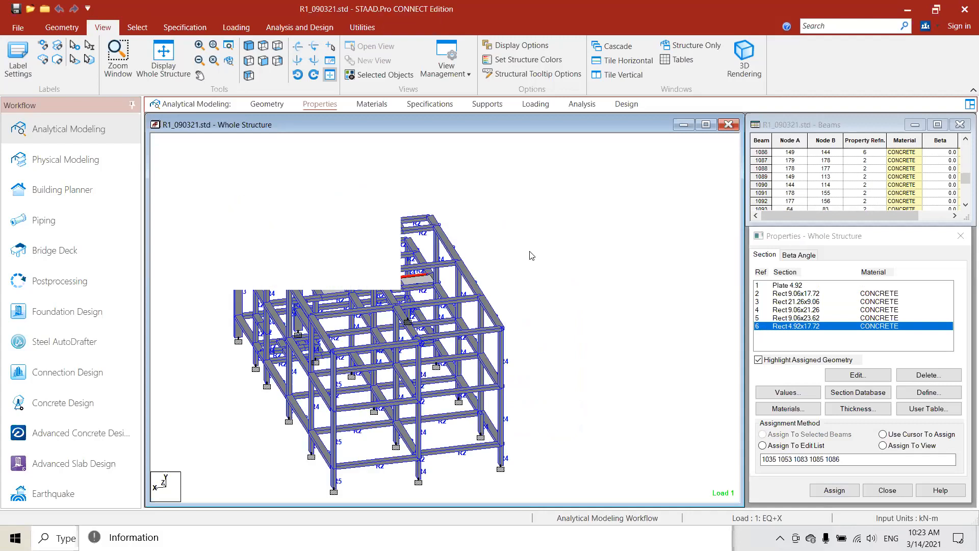
- Examine the stair plates and surrounding framing of the structure up close from several angles
middle_drag(466, 302, 422, 277)
scroll(420, 276, up, 2)
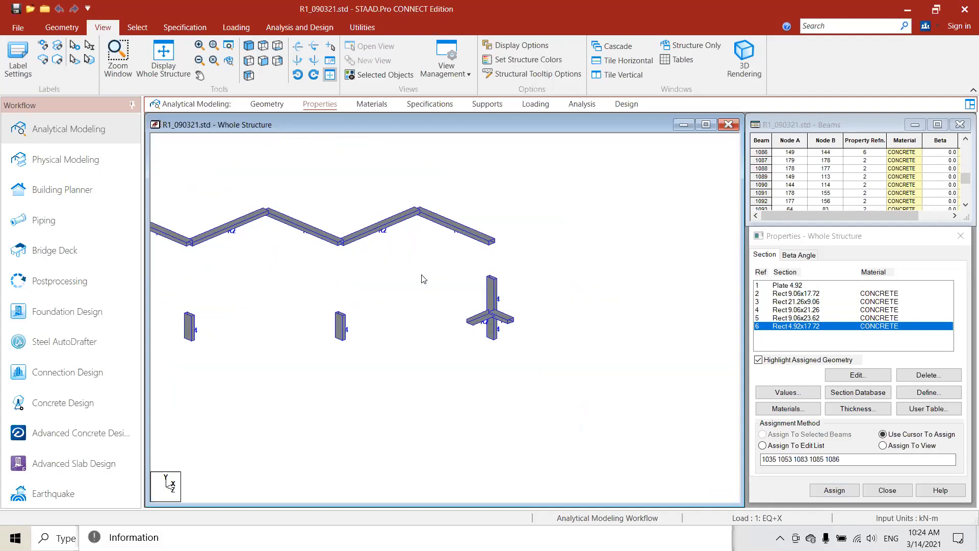
scroll(412, 317, up, 1)
scroll(384, 342, down, 2)
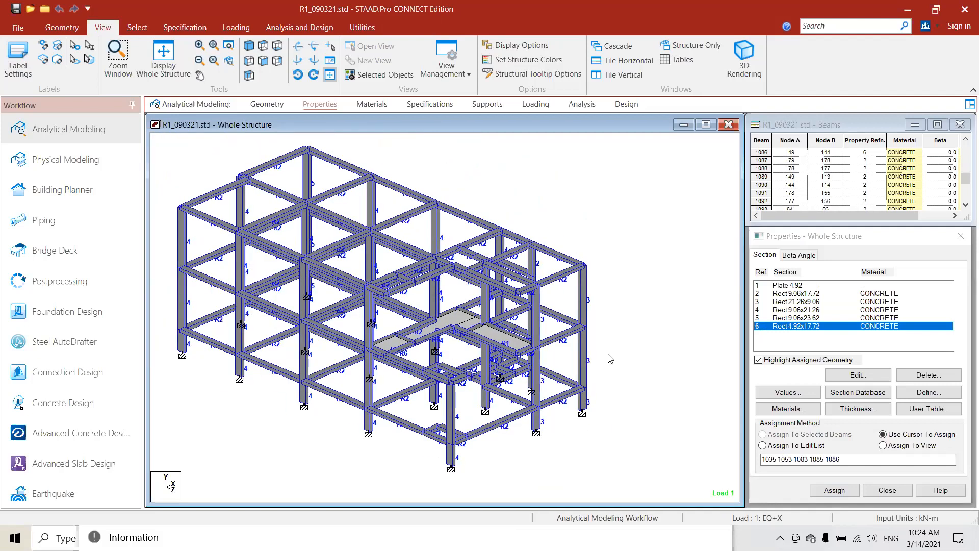
middle_drag(462, 306, 477, 355)
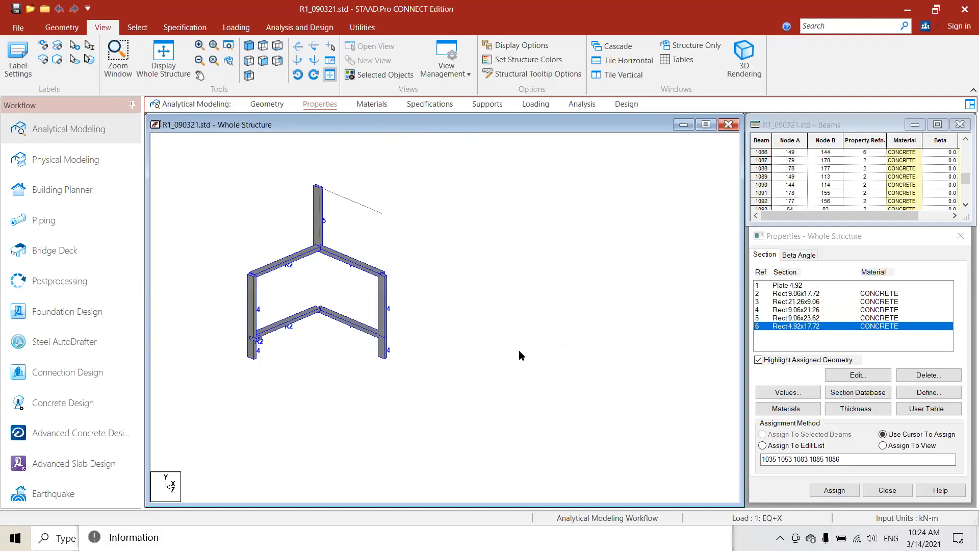
key(Left)
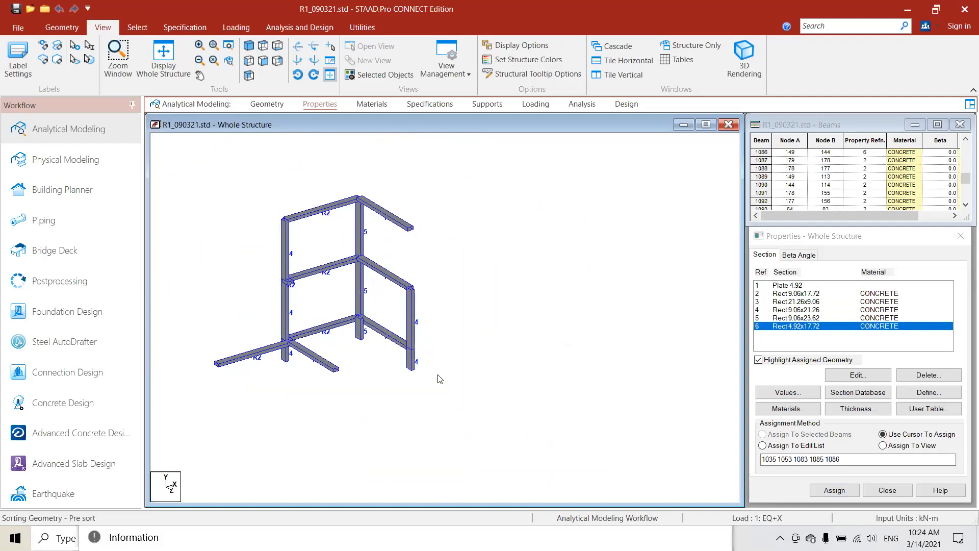
key(Up)
key(Up)
key(Up)
scroll(452, 386, up, 3)
middle_drag(452, 387, 376, 297)
scroll(493, 262, up, 1)
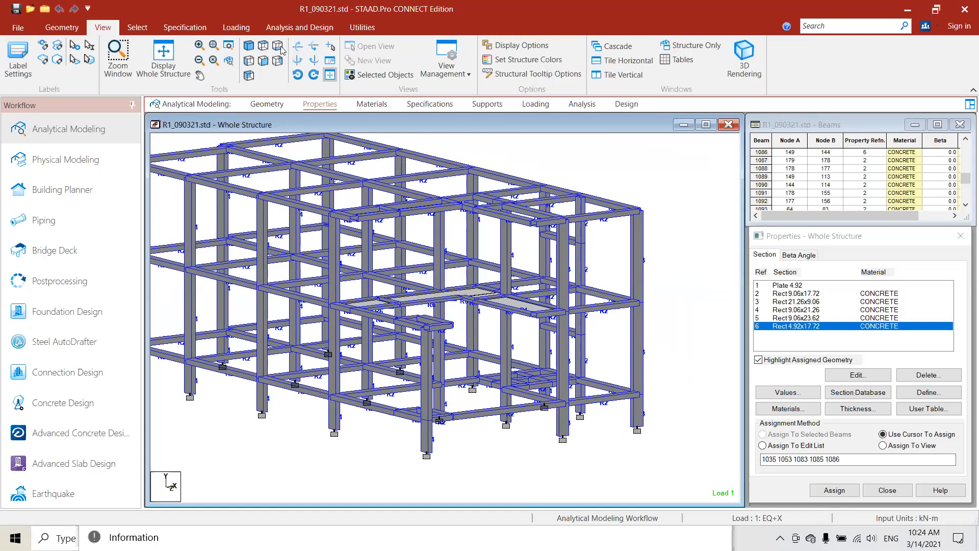
- Show the whole structure in plan view from above
click(263, 45)
click(163, 64)
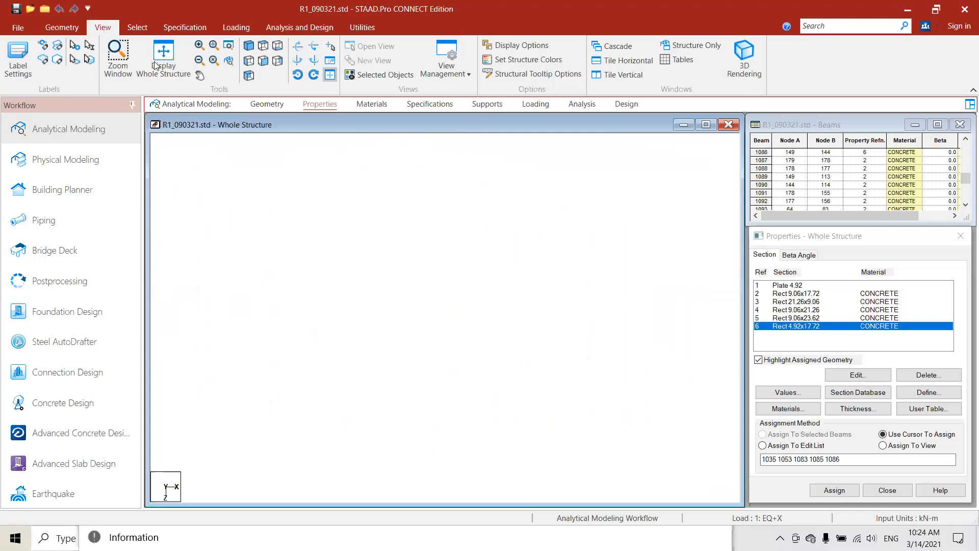
- Isolate the frame's two lower storeys, including their beams and columns, in a new view from the front elevation
click(263, 61)
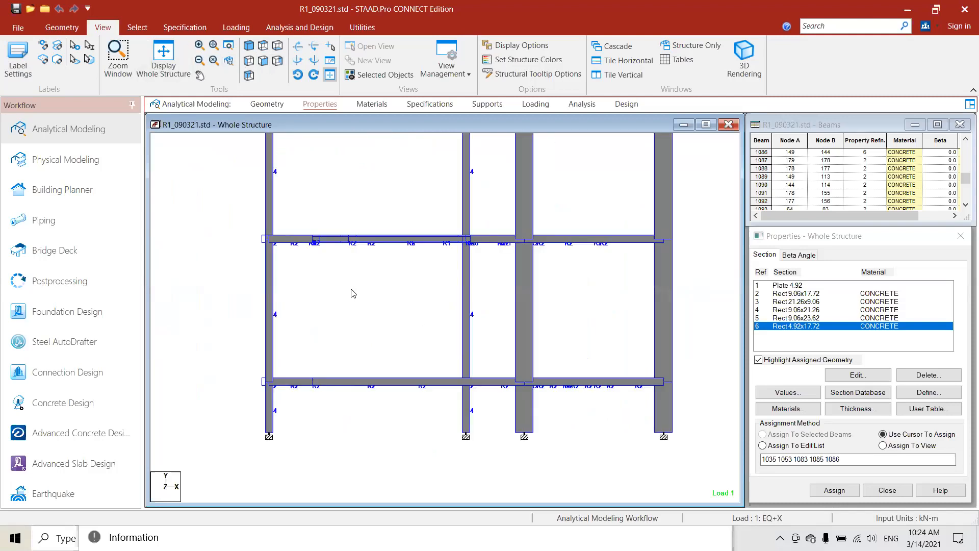
scroll(218, 209, down, 2)
drag(218, 209, 670, 486)
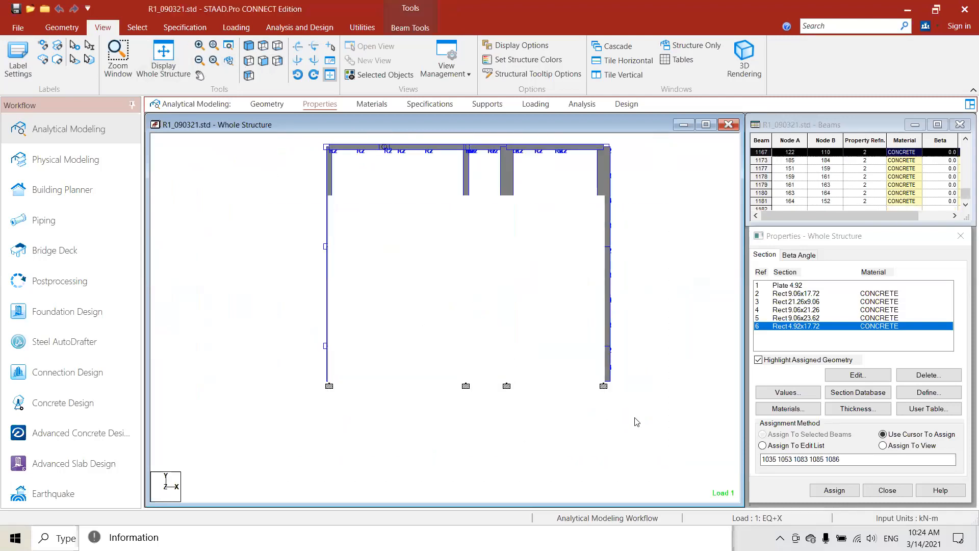
right_click(262, 315)
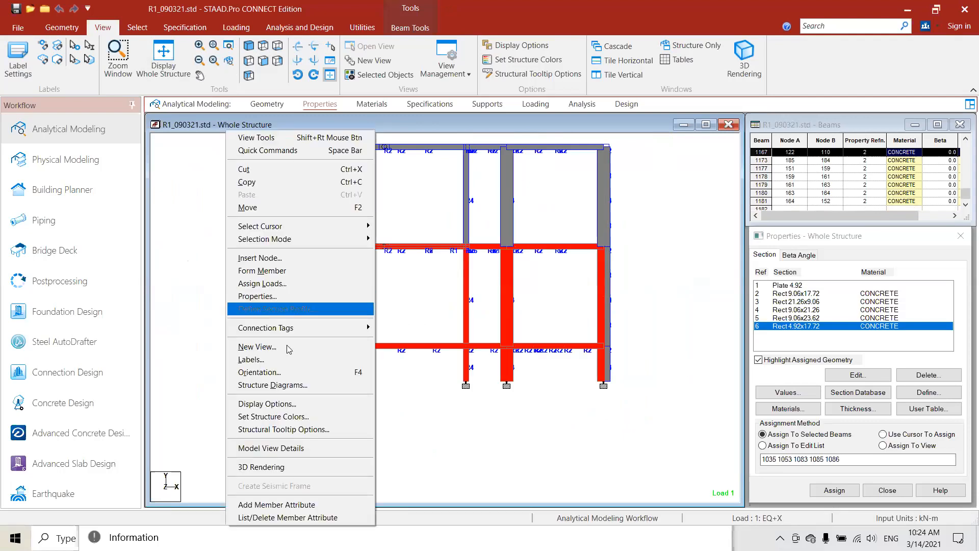
click(260, 347)
click(632, 301)
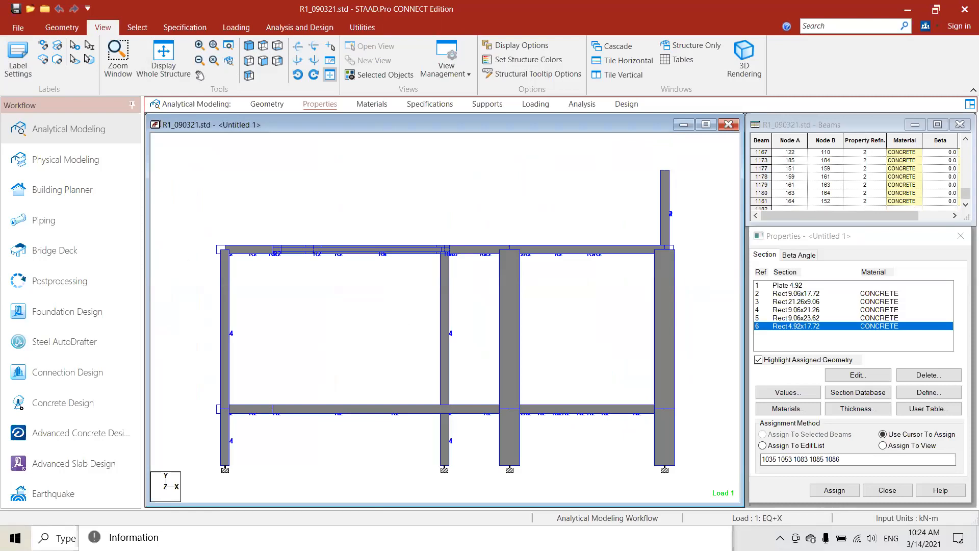
- Examine the isolated lower storeys in plan and from several tilted angles
middle_drag(453, 249, 435, 205)
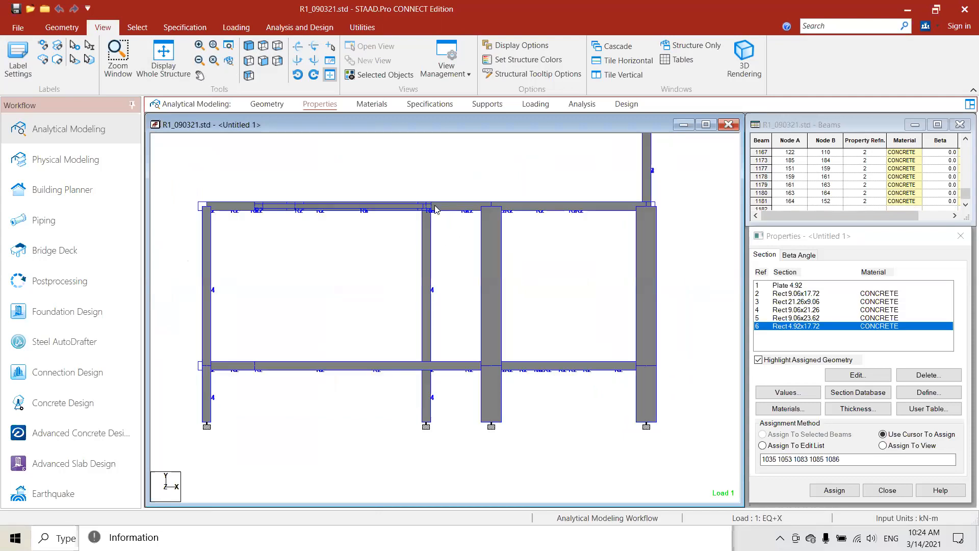
click(261, 45)
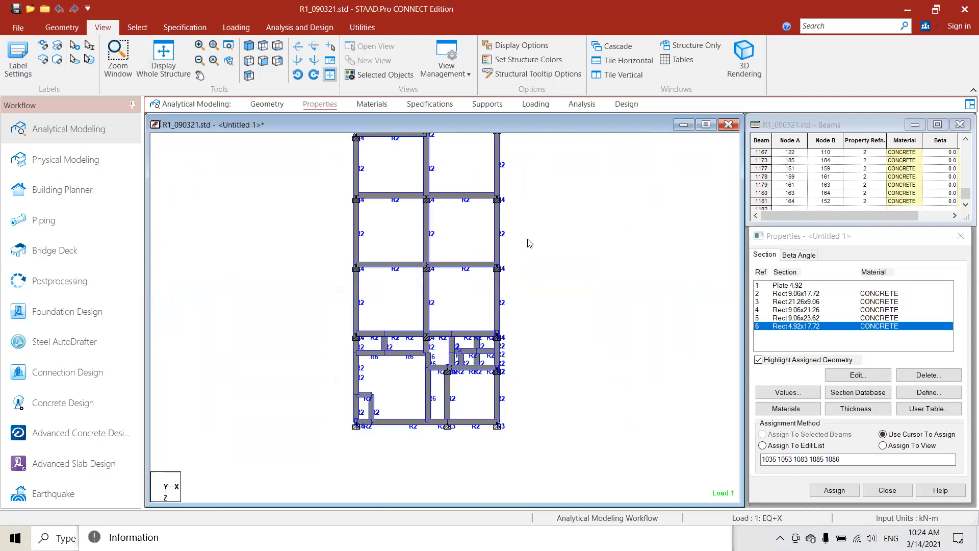
middle_drag(497, 304, 504, 318)
key(Right)
key(Right)
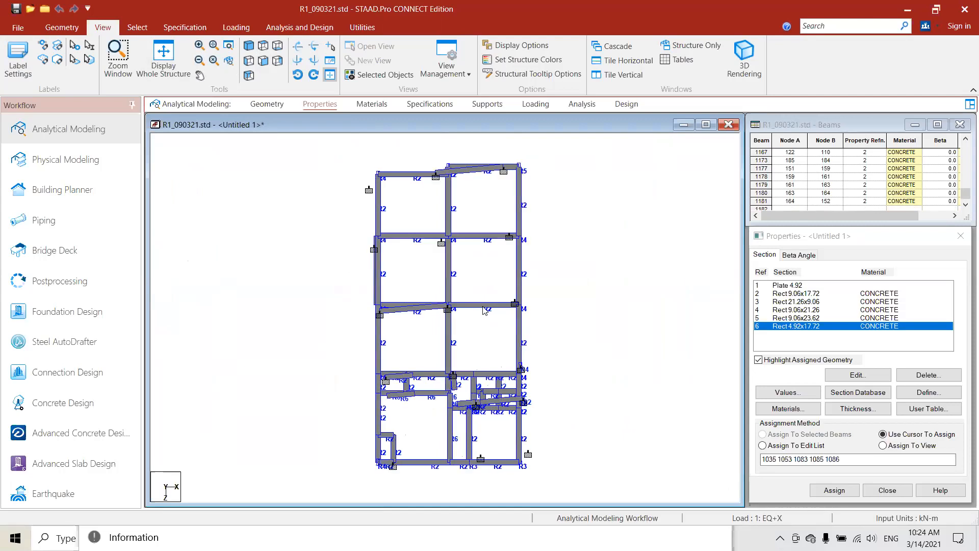
key(Up)
key(Up)
key(Up)
key(Up)
- Return to the whole structure in an isometric view and display the materials assigned to its members
click(163, 53)
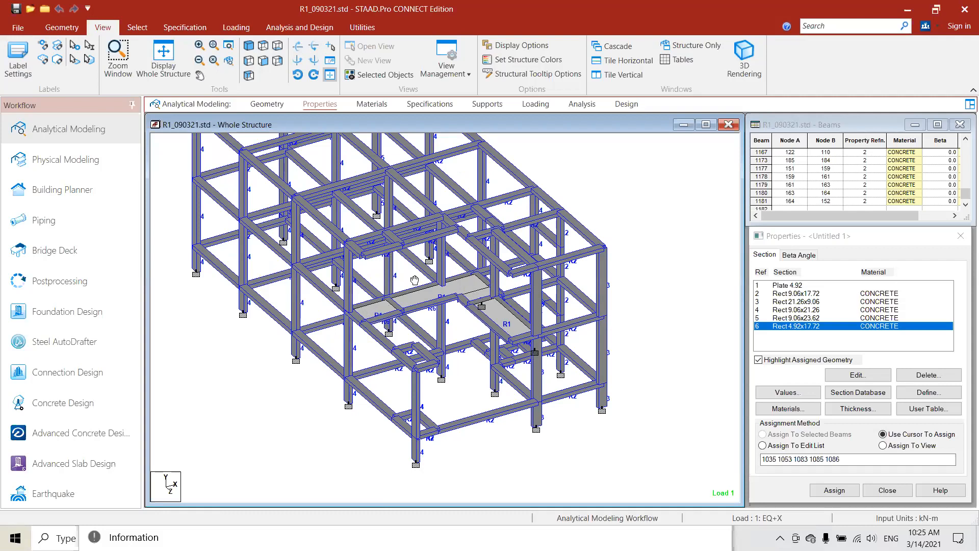
scroll(342, 161, down, 1)
middle_drag(272, 220, 302, 249)
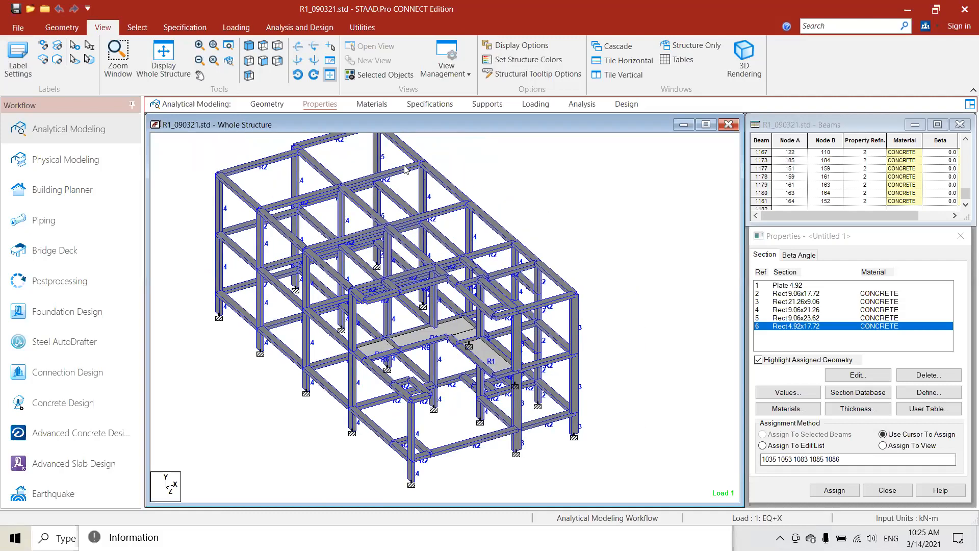
click(367, 104)
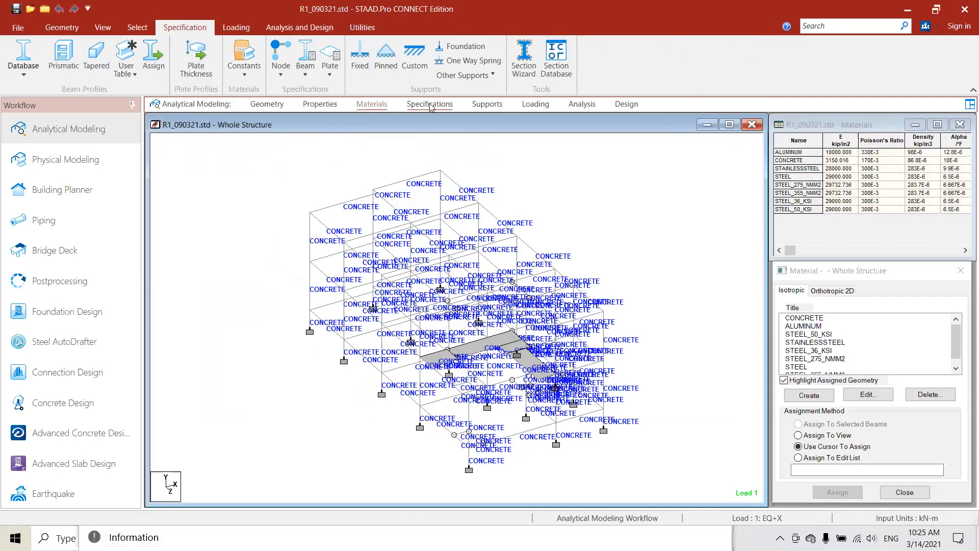
- Open the member specifications and highlight the beams assigned the START MX MZ release in plan view
click(430, 104)
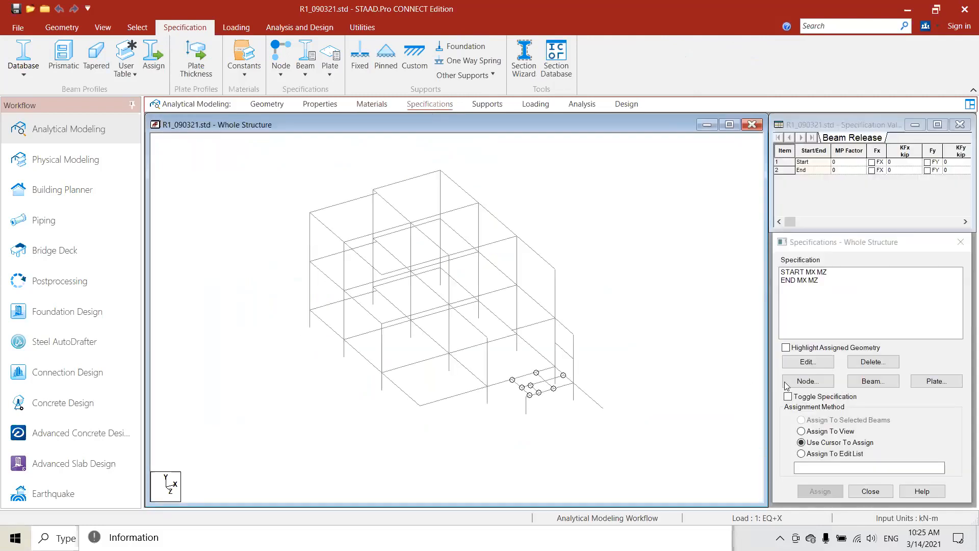
click(103, 27)
click(264, 49)
middle_drag(465, 301, 522, 273)
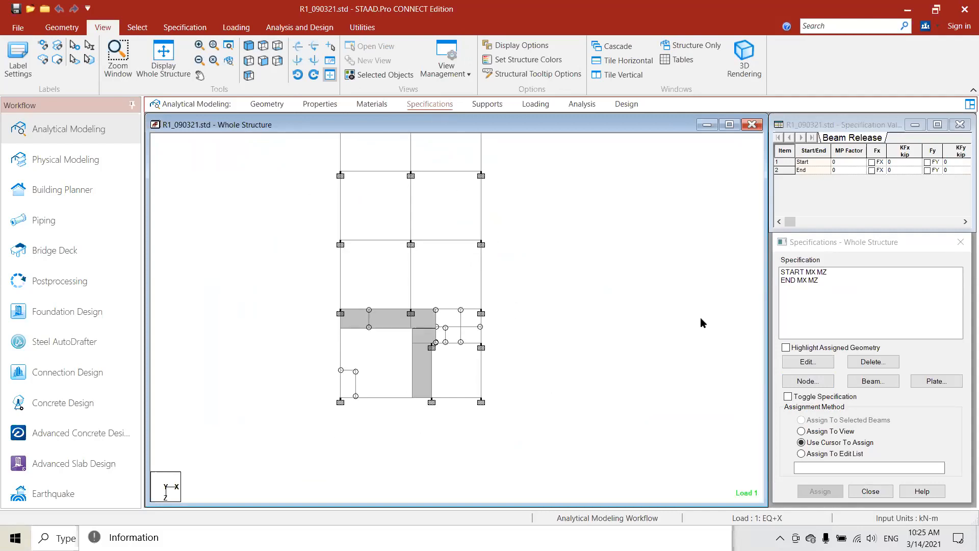
click(811, 272)
click(785, 348)
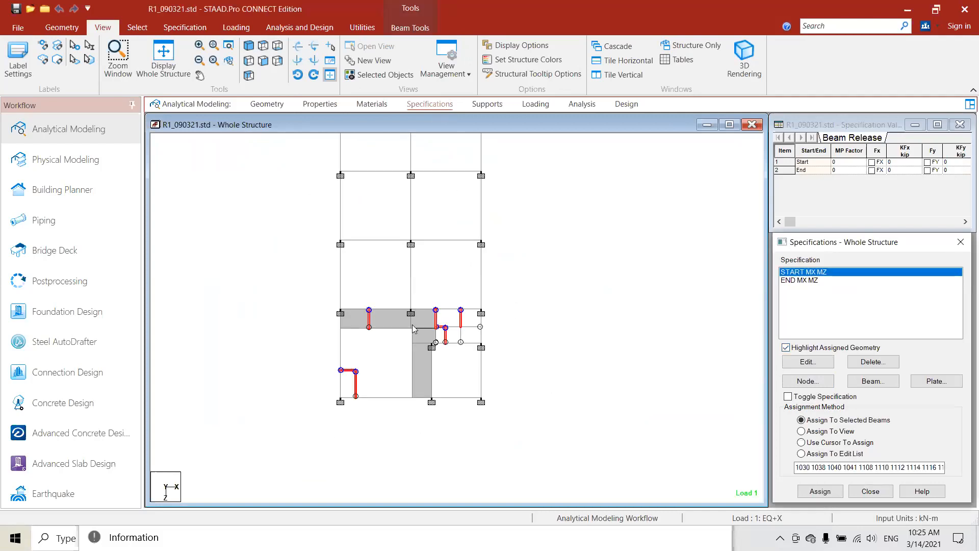
scroll(415, 329, up, 3)
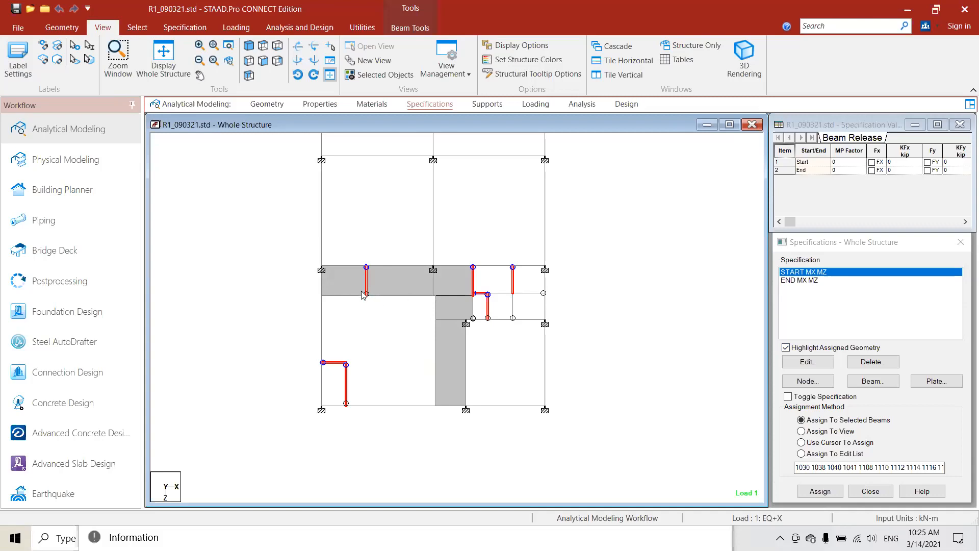
- Highlight the beams assigned the END MX MZ release and check their locations across the whole plan
key(Down)
scroll(434, 230, down, 3)
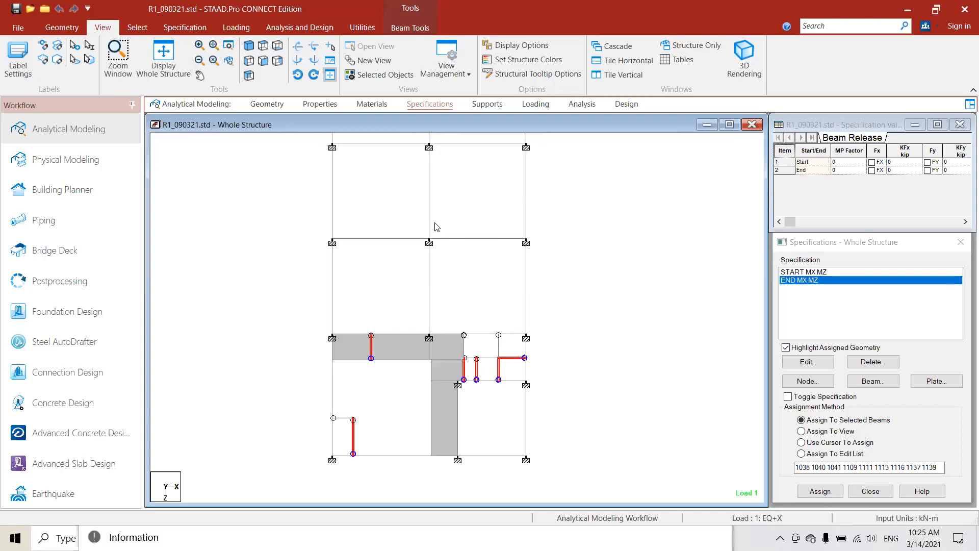
scroll(456, 244, down, 2)
middle_drag(445, 200, 452, 235)
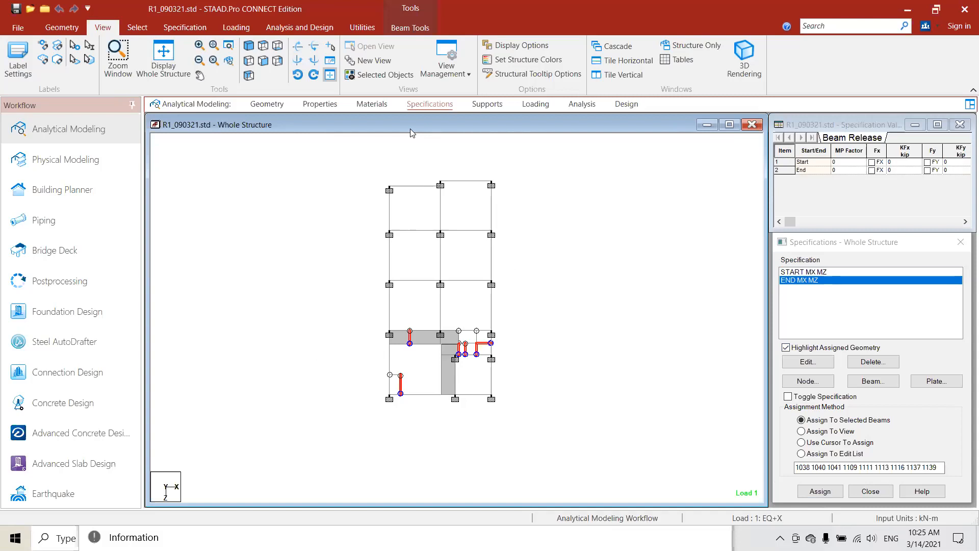
- Highlight the nodes assigned Support 2 and examine them on the whole structure from several angles
click(487, 105)
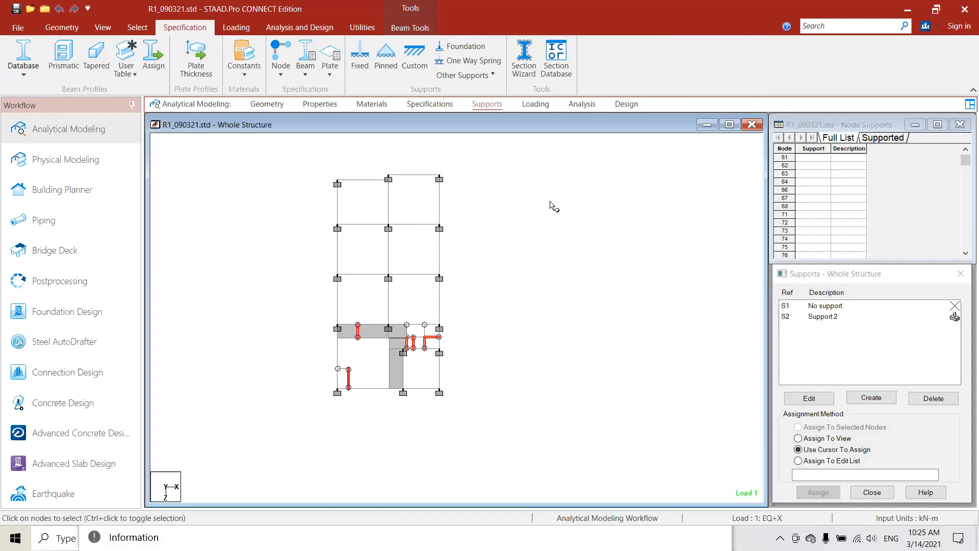
click(102, 27)
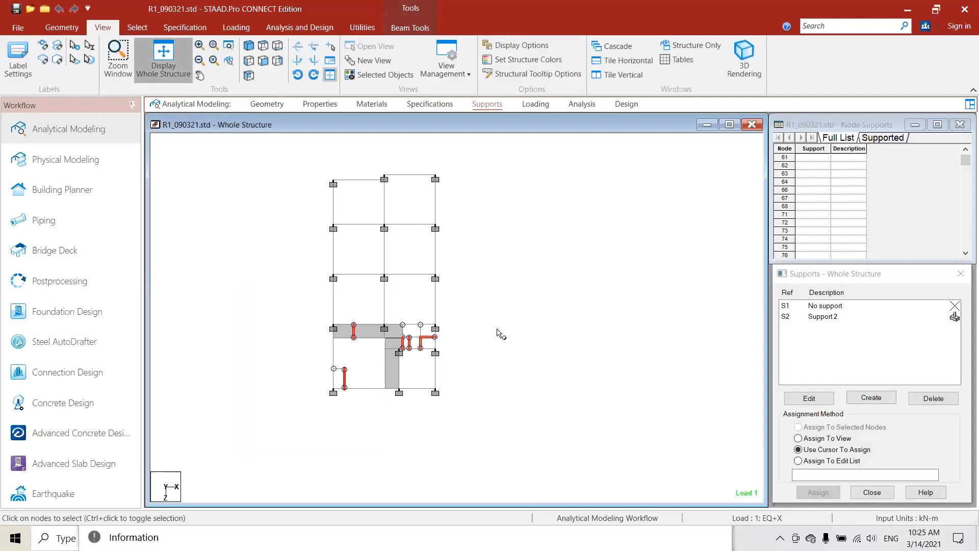
click(799, 318)
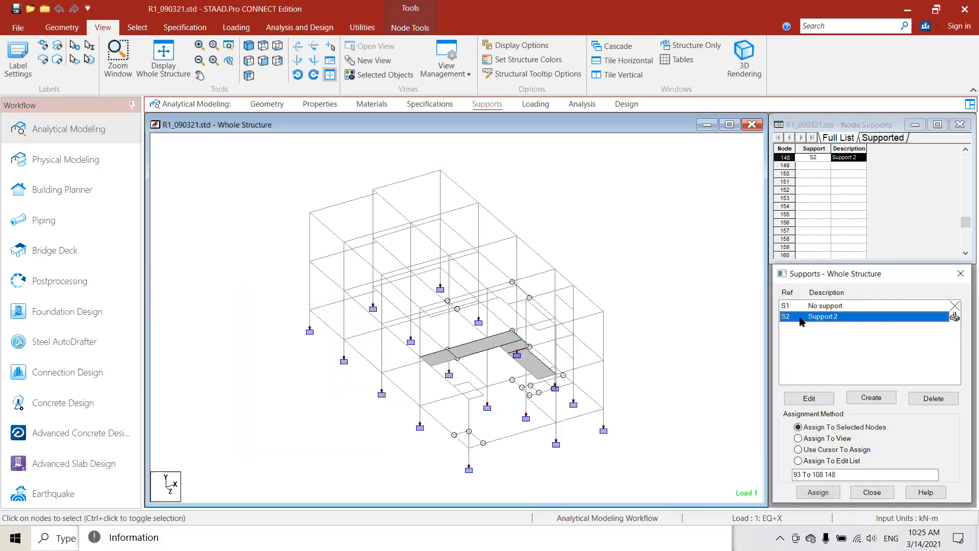
click(447, 281)
key(Left)
key(Right)
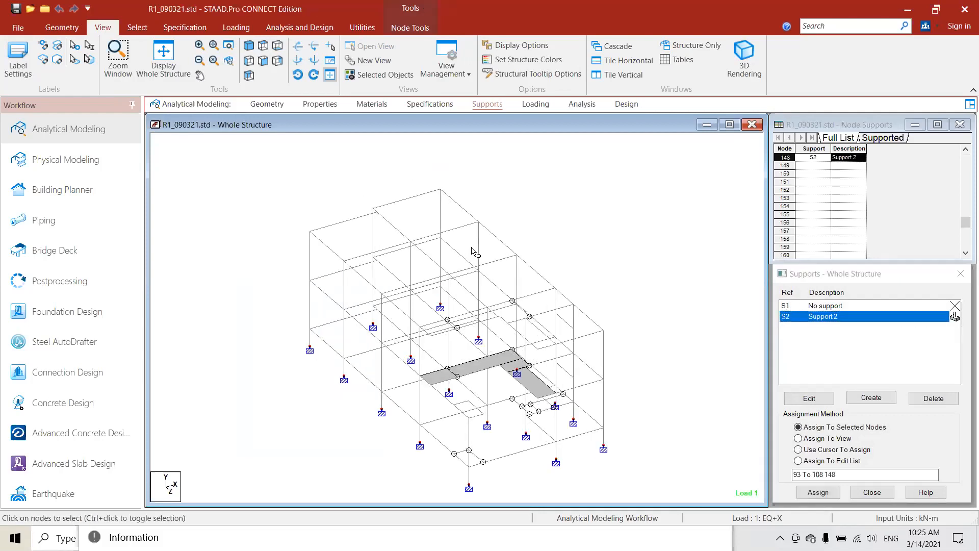
key(Up)
key(Up)
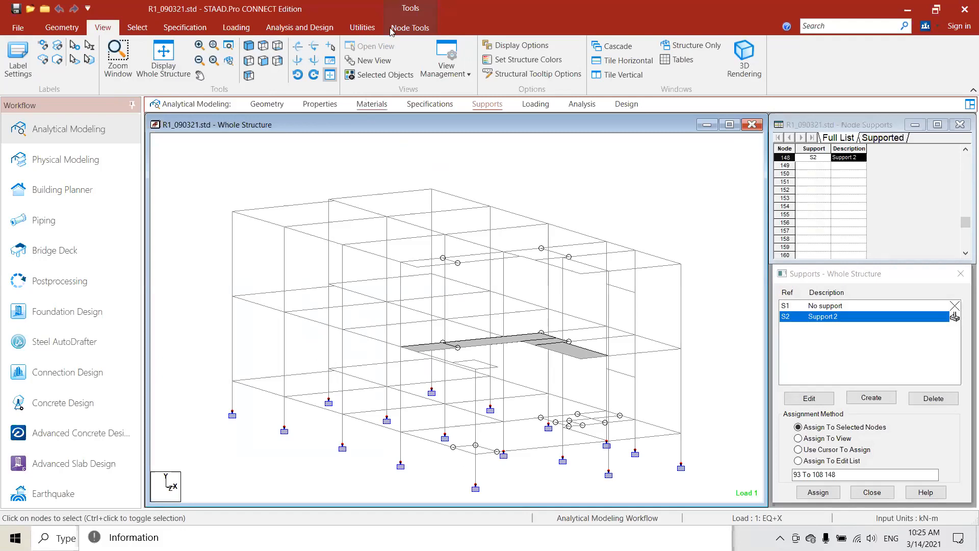
- List the load cases, expand load case 5: DL, and highlight its UNI GY -17.48 kN/m member load
click(536, 104)
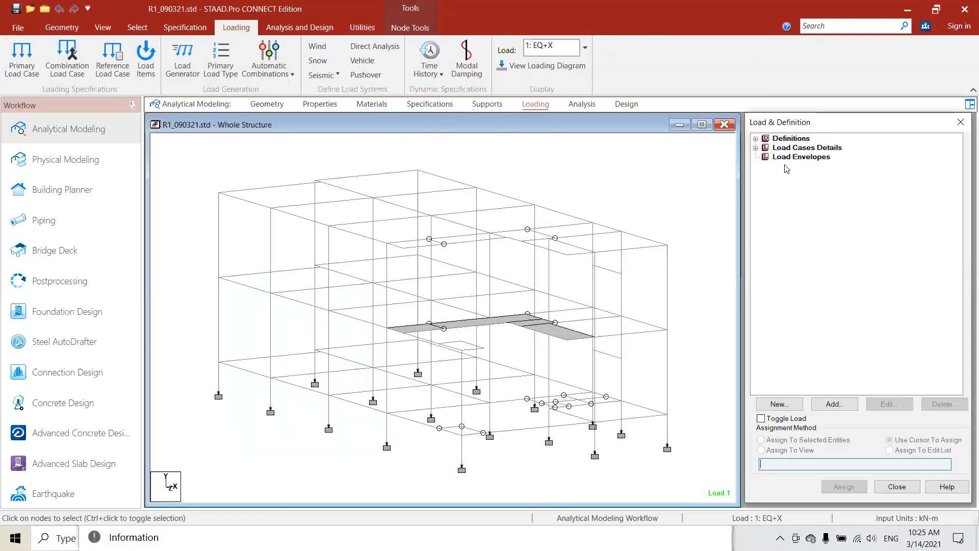
click(756, 148)
scroll(771, 232, down, 1)
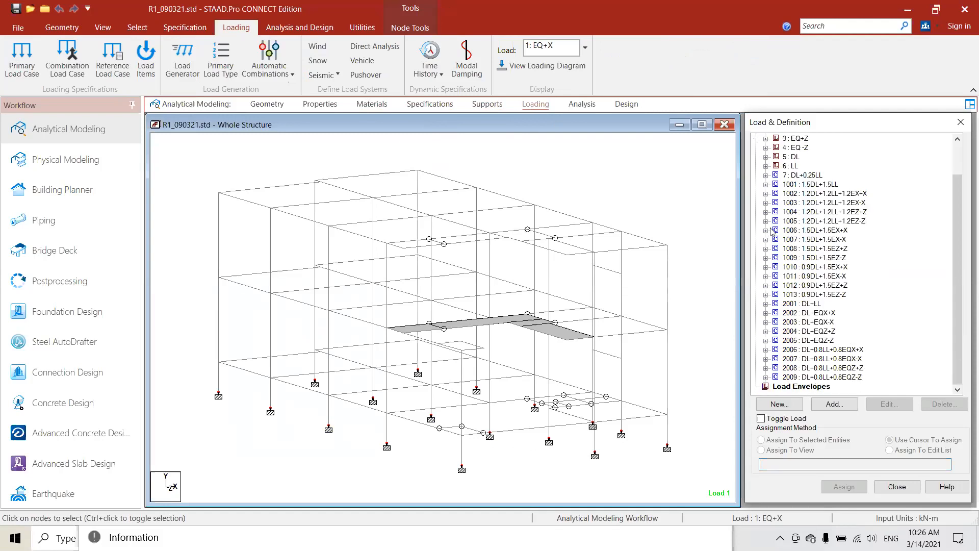
click(765, 156)
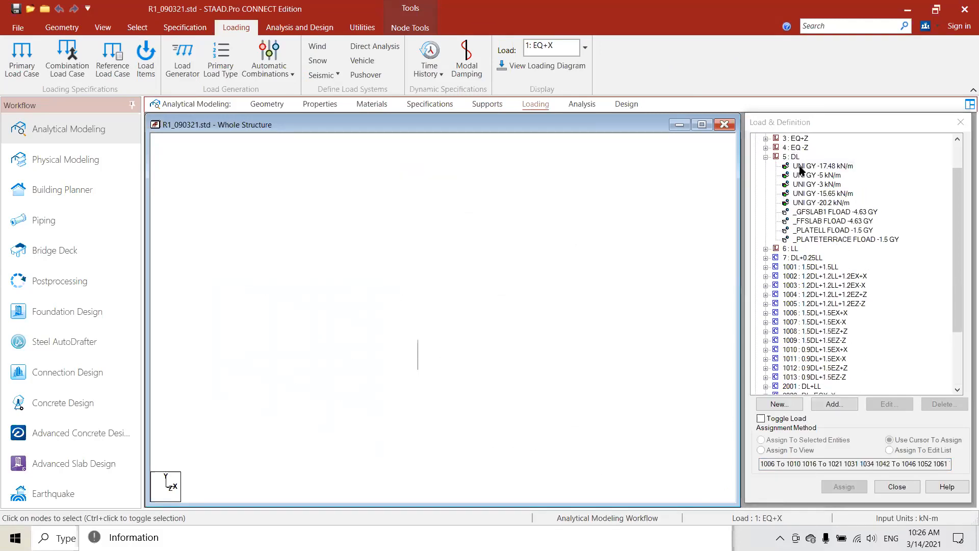
click(534, 317)
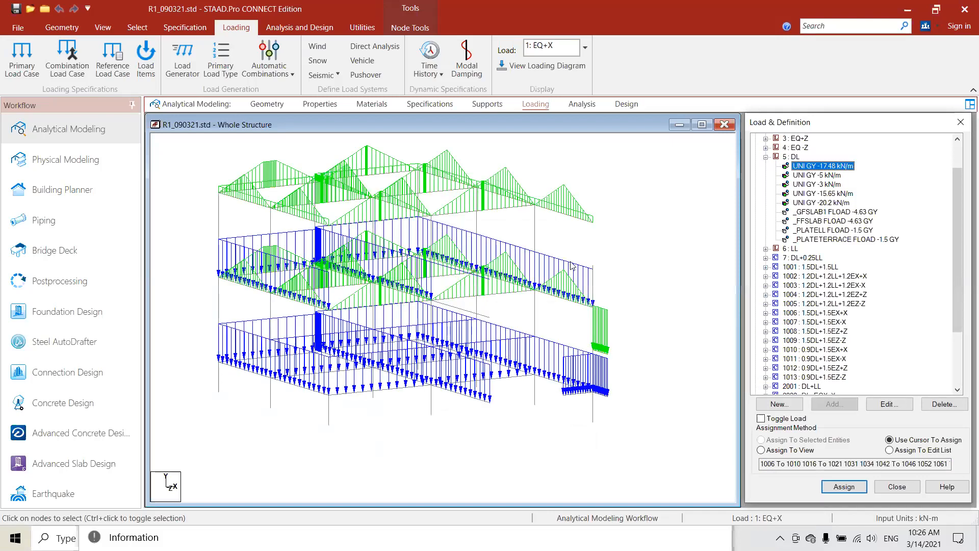
- Highlight in turn the DL member loads of -3, -15.65 and -20.2 kN/m and the _GFSLAB1 floor load of -4.63 GY
key(Down)
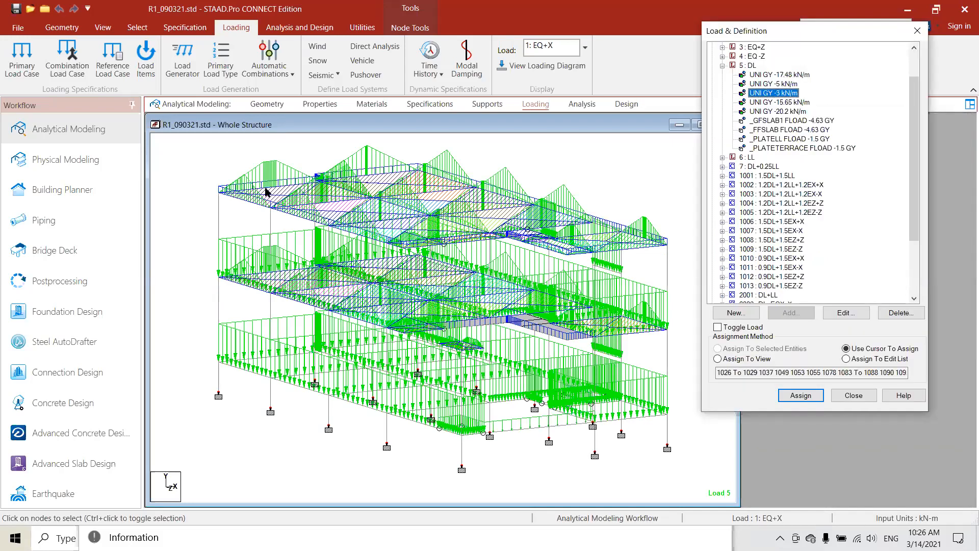
middle_drag(252, 187, 209, 180)
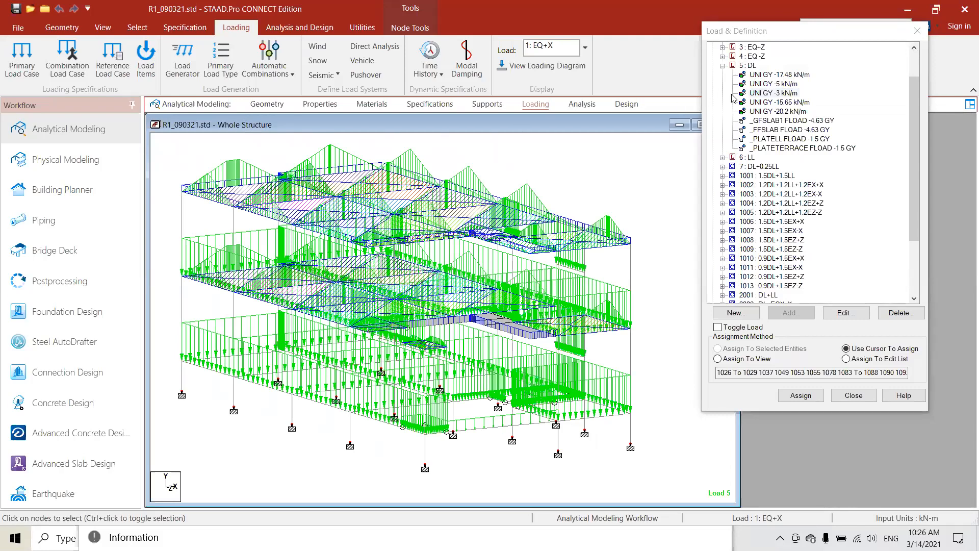
click(776, 102)
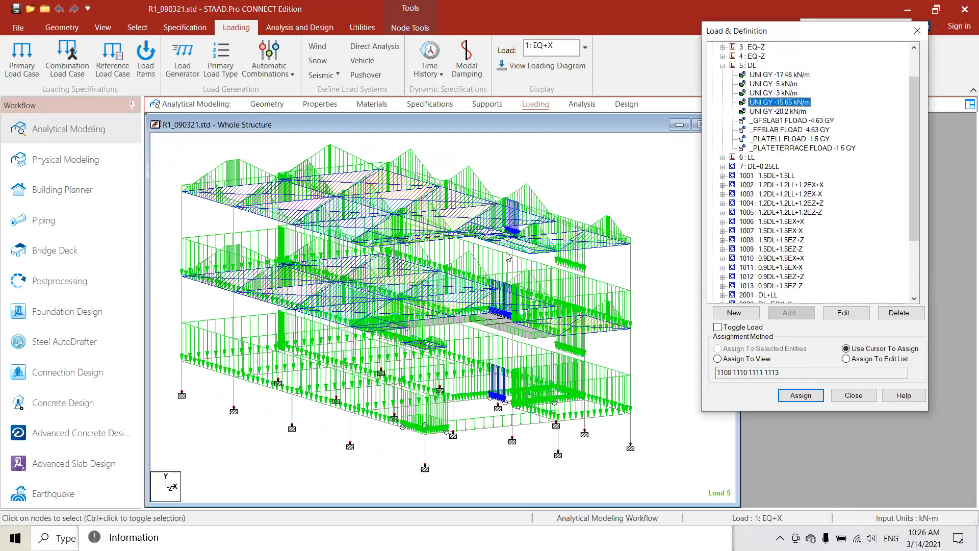
click(775, 111)
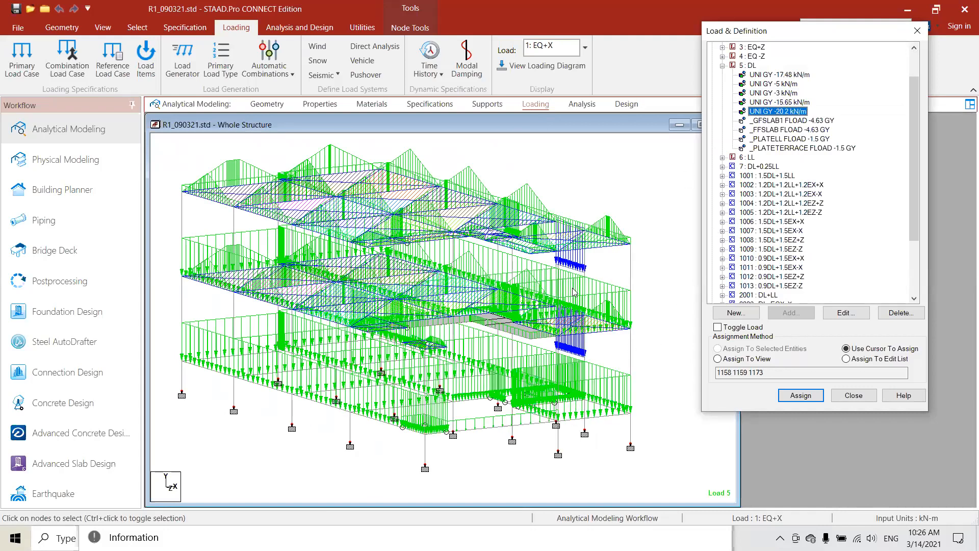
click(767, 102)
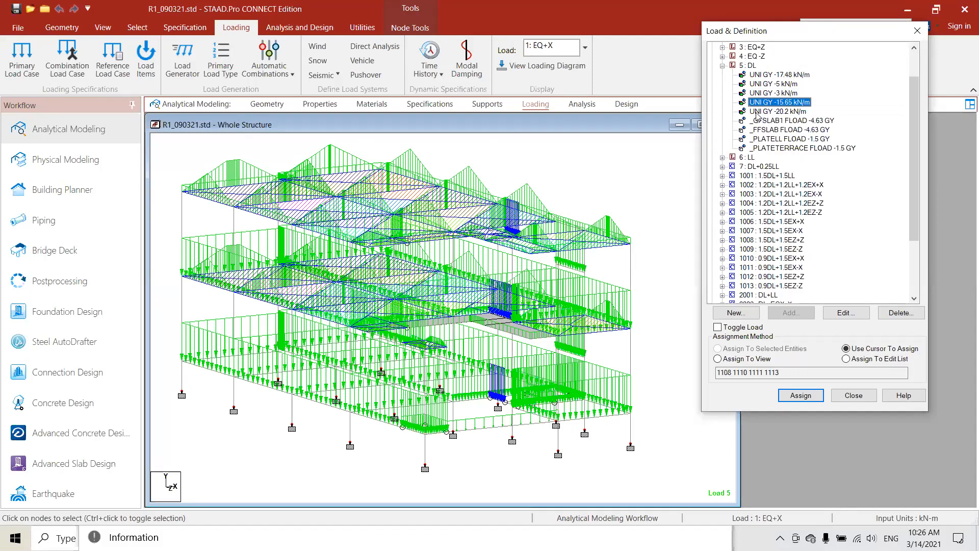
key(Down)
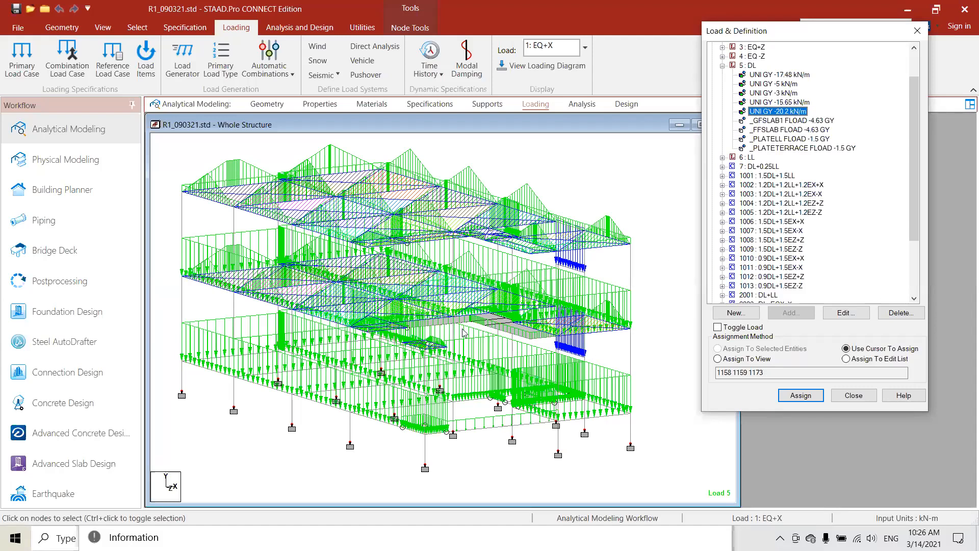
key(Down)
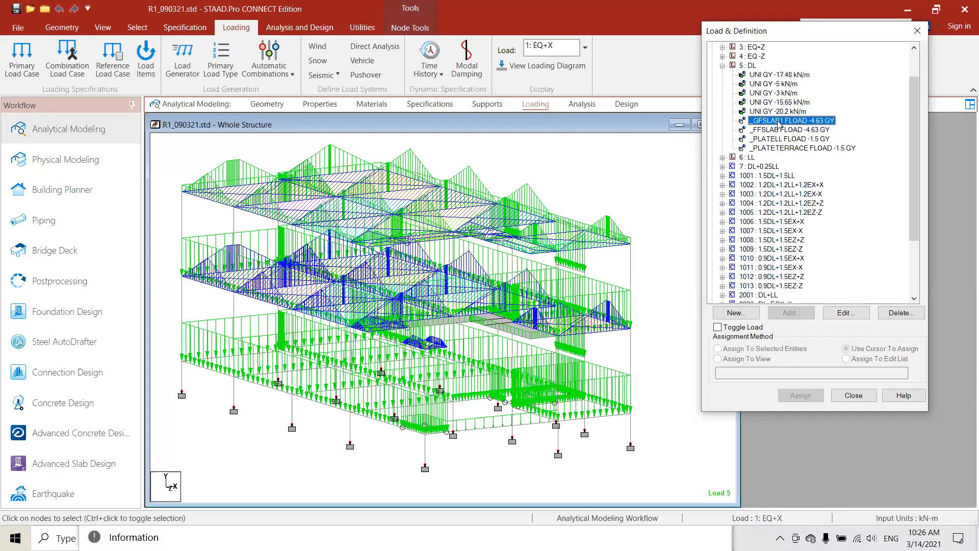
- Set the display options for assignment dialogs to only show labels for the item selected in the dialog box
click(102, 29)
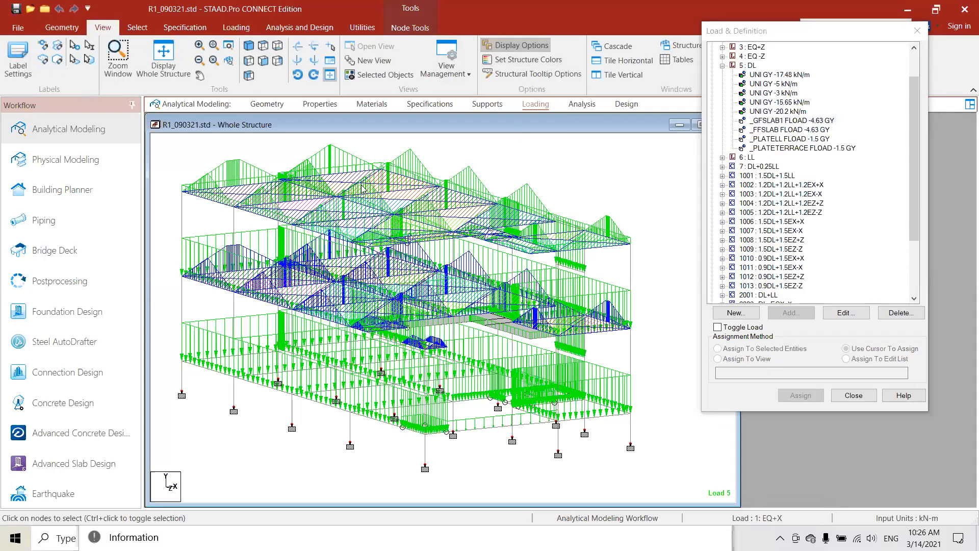
click(352, 167)
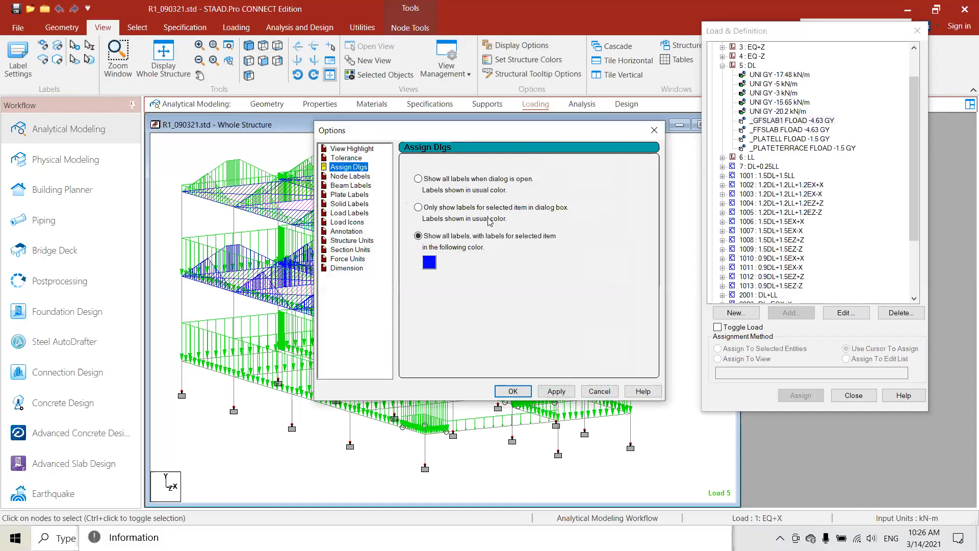
click(419, 207)
click(556, 391)
click(599, 391)
click(644, 166)
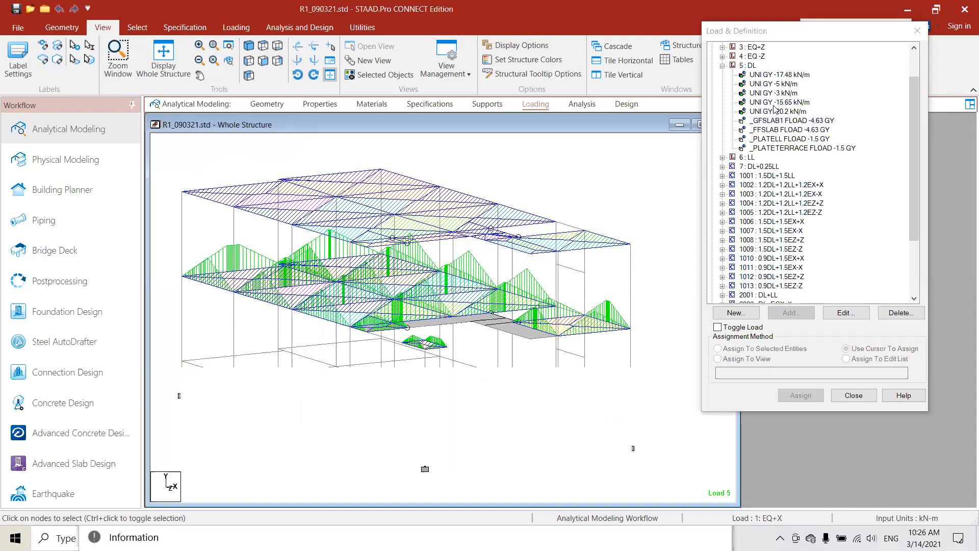
- Highlight in turn the DL floor loads _GFSLAB1 and _FFSLAB of -4.63 GY, and _PLATELL and _PLATETERRACE of -1.5 GY
click(778, 120)
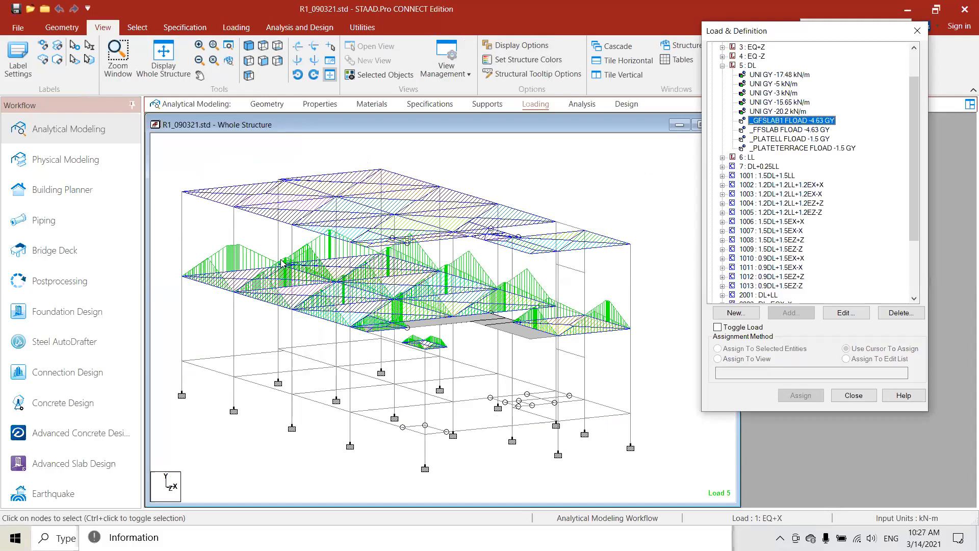
click(771, 130)
double_click(767, 129)
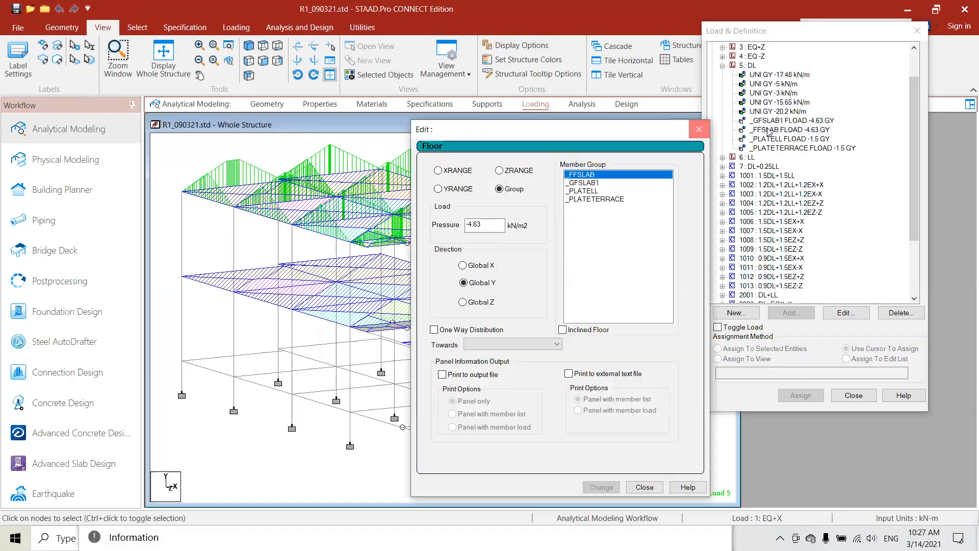
click(768, 131)
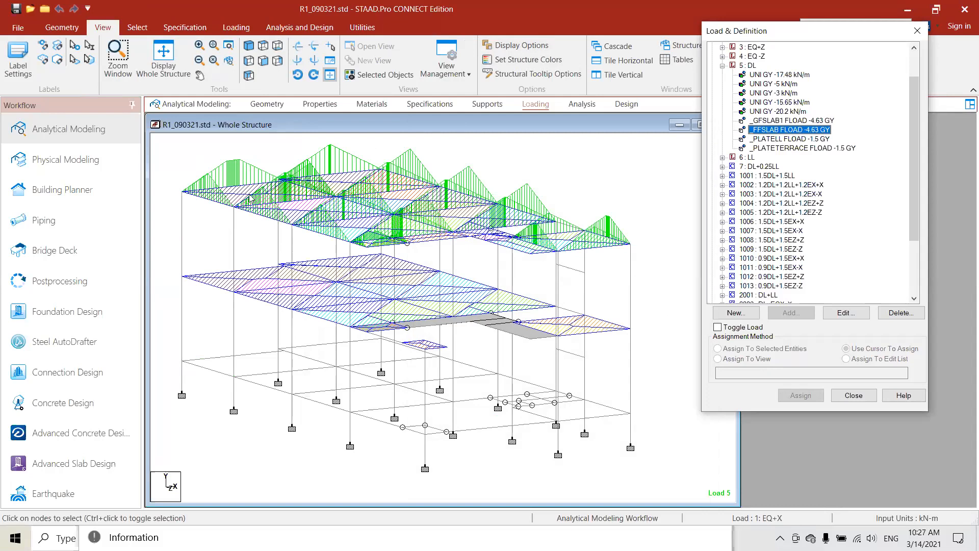
click(776, 140)
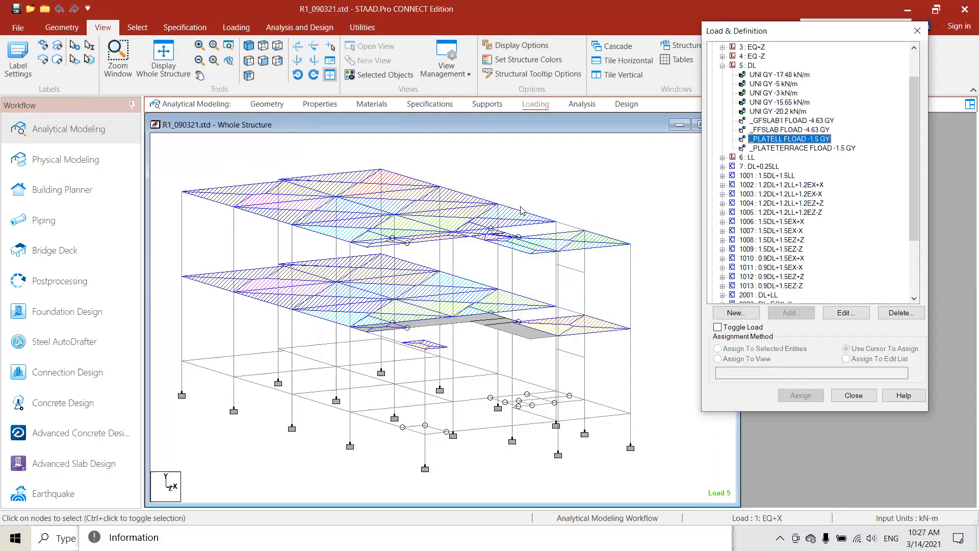
click(780, 148)
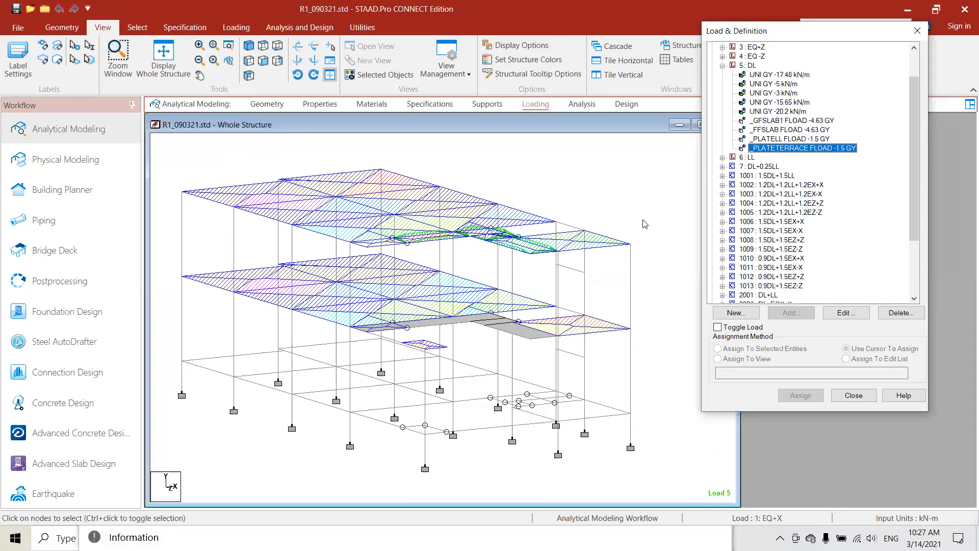
- Expand load case 6: LL and highlight its UNI GY -6.75 kN/m member load
click(723, 157)
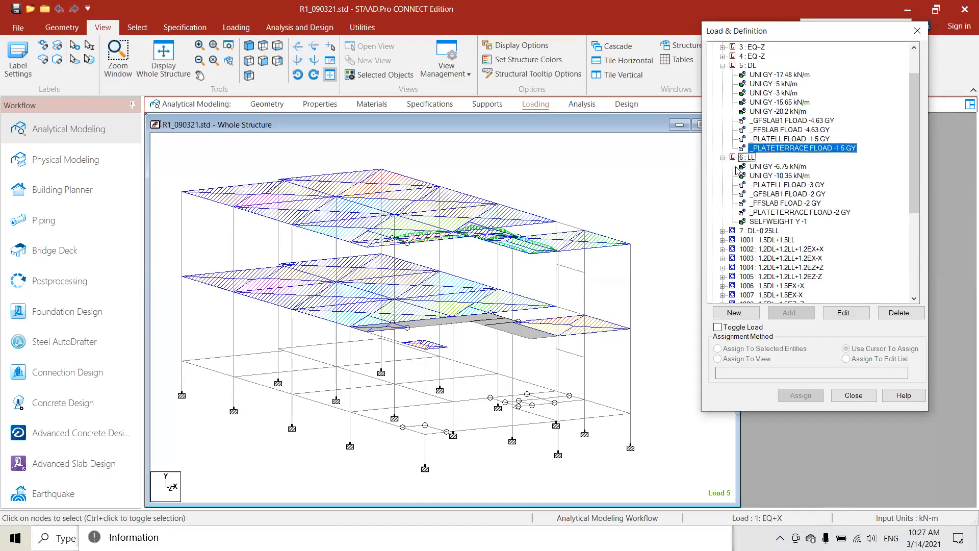
click(777, 166)
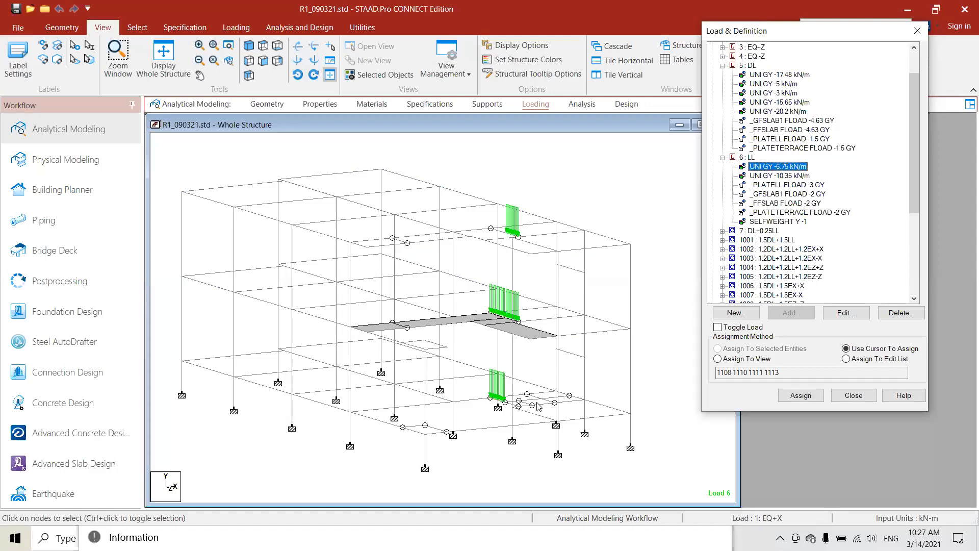
scroll(479, 326, up, 2)
middle_drag(454, 312, 485, 298)
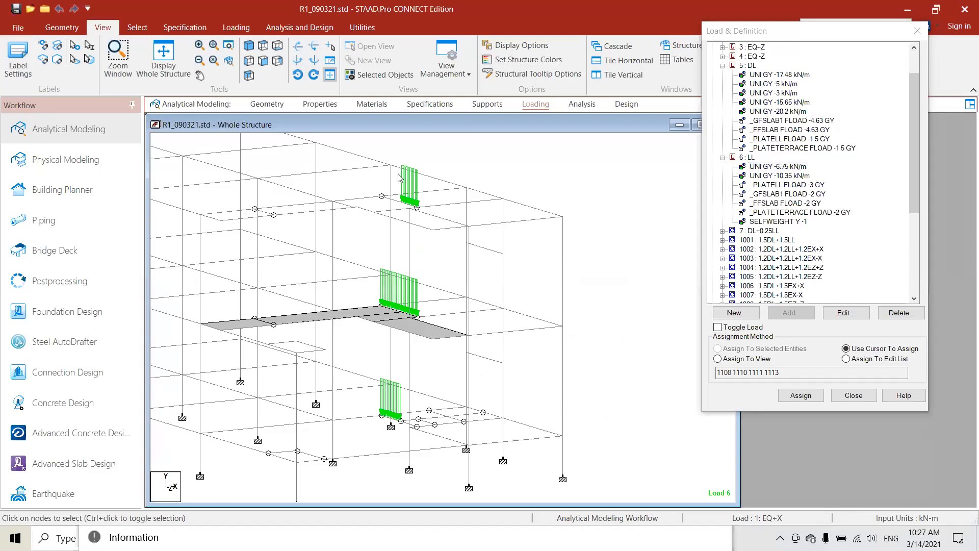
- Examine the members carrying the -6.75 kN/m live load, close up and on the whole structure from several angles
scroll(399, 178, up, 1)
key(Right)
key(Down)
key(Down)
key(Right)
key(Right)
key(Right)
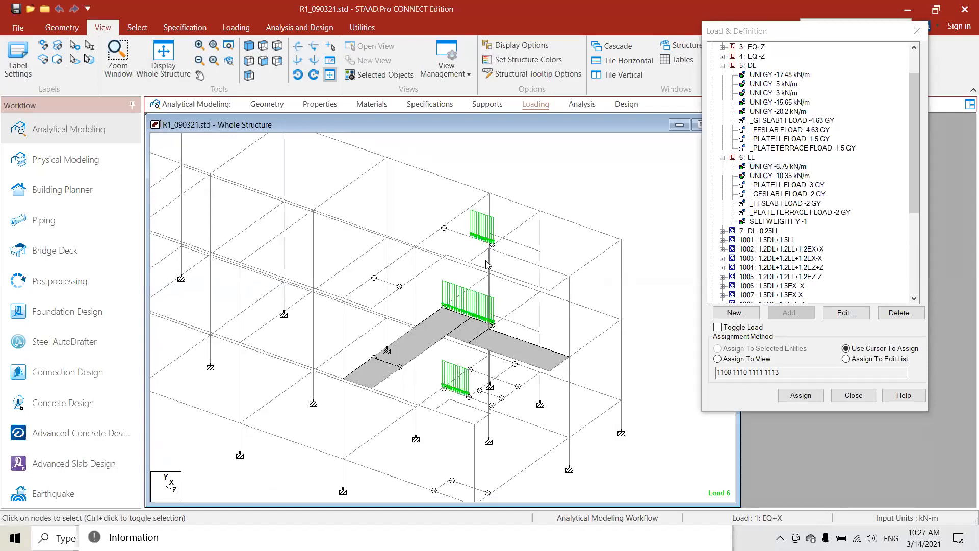
middle_drag(489, 241, 479, 264)
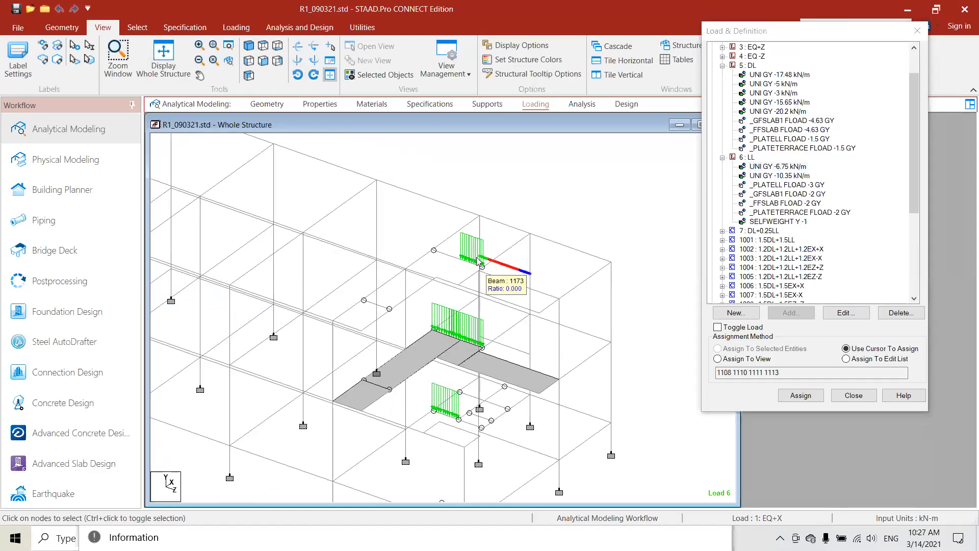
key(Right)
key(Right)
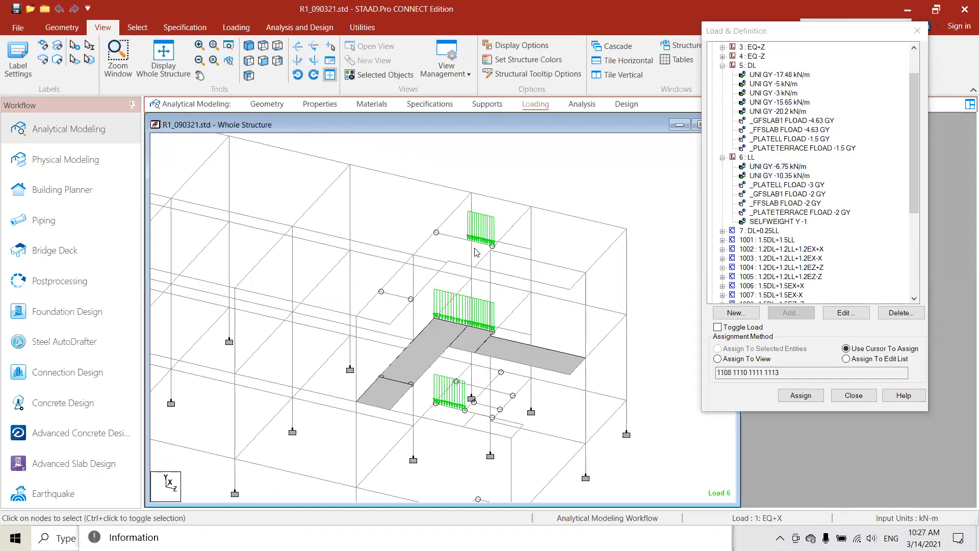
scroll(463, 217, up, 4)
scroll(474, 349, up, 1)
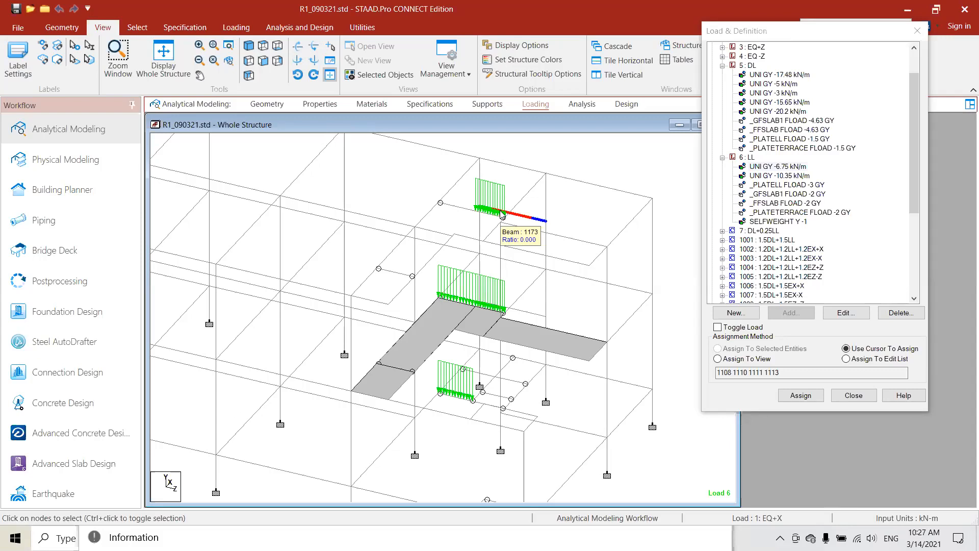
scroll(330, 283, down, 2)
scroll(471, 267, down, 2)
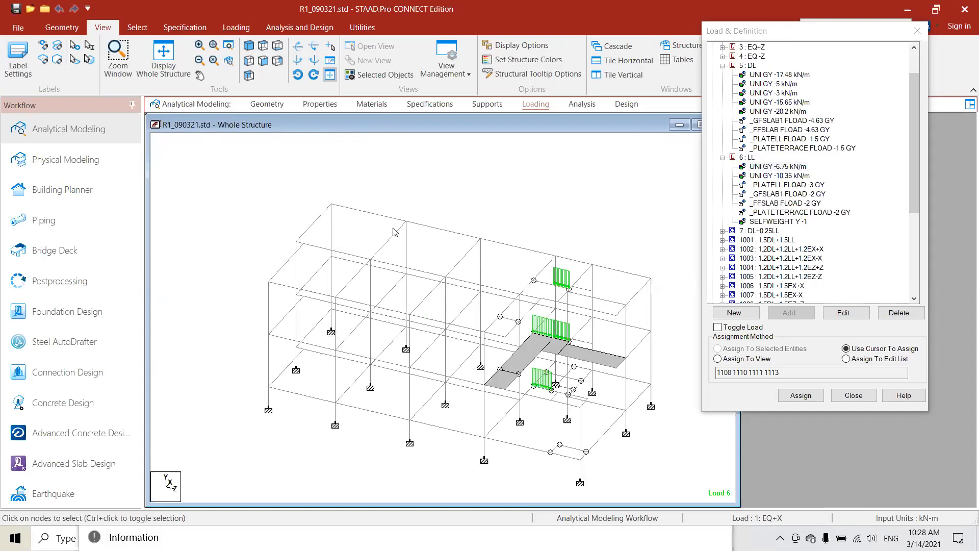
middle_drag(411, 240, 538, 187)
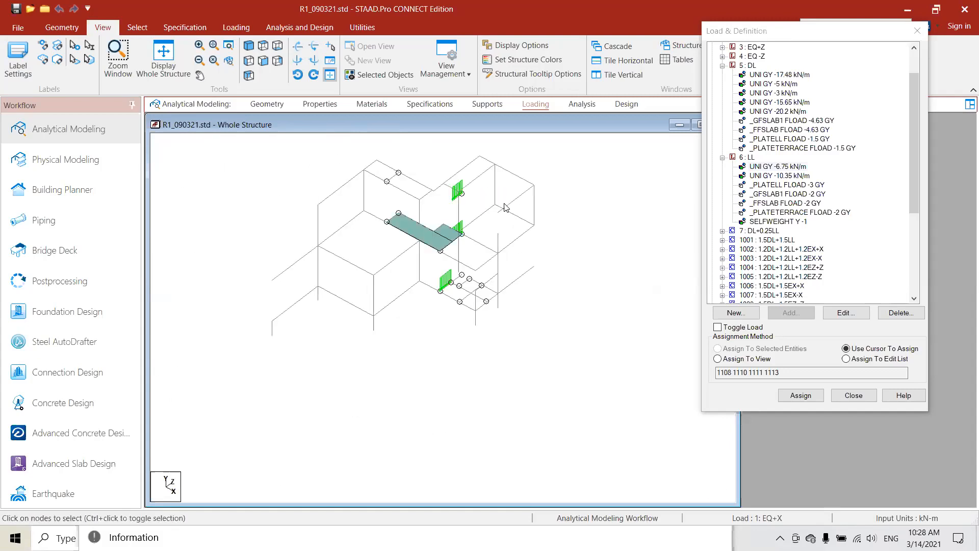
middle_drag(442, 220, 447, 245)
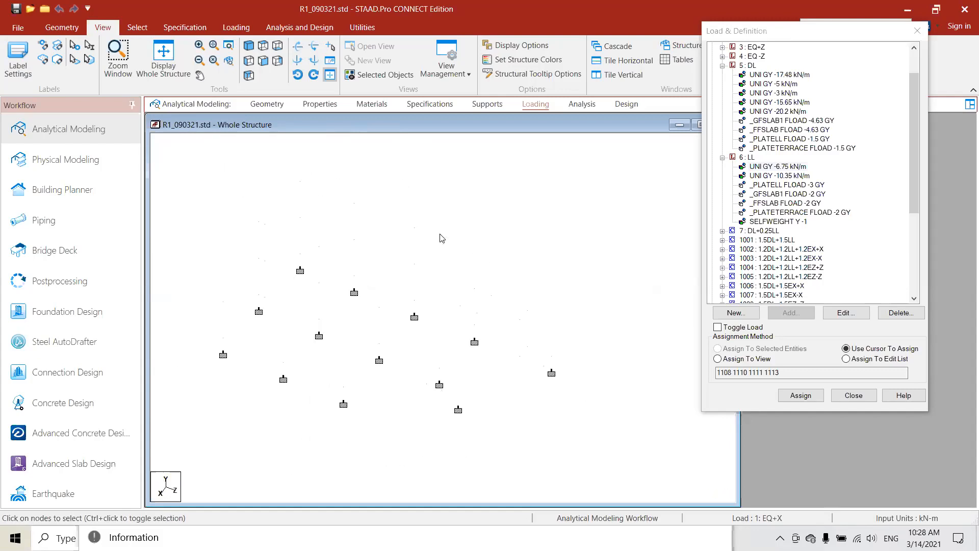
- Highlight in turn the LL member load of -10.35 kN/m, the _GFSLAB1 floor load of -2 GY and SELFWEIGHT Y -1
click(761, 176)
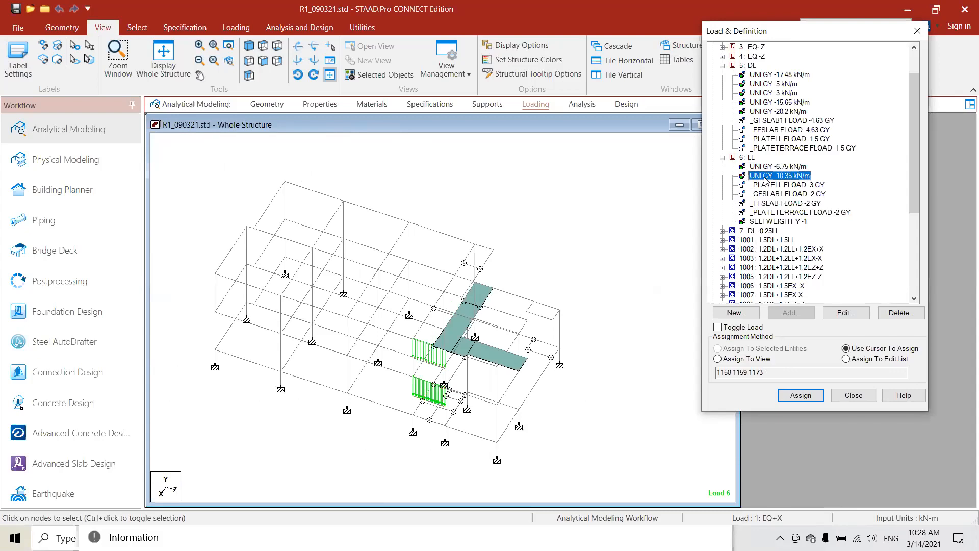
click(617, 249)
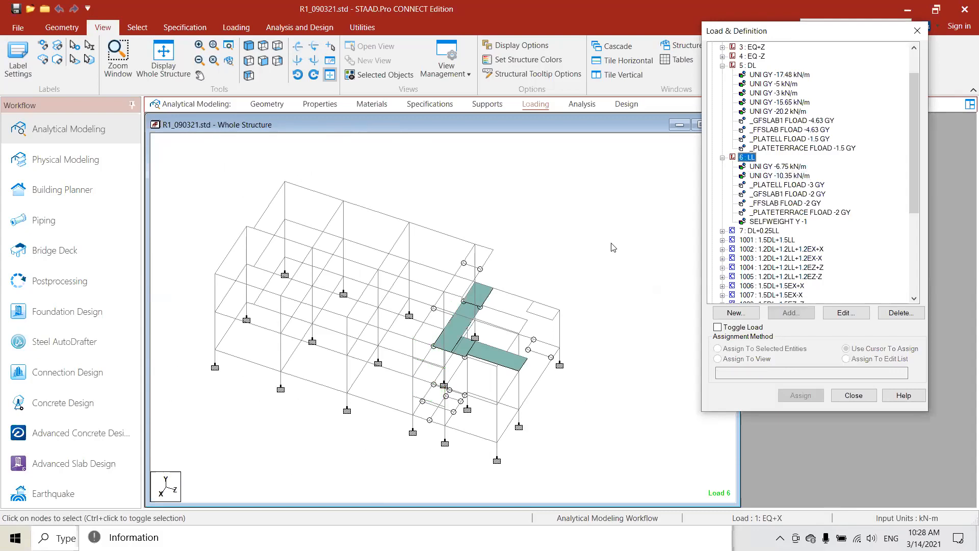
click(763, 197)
click(542, 275)
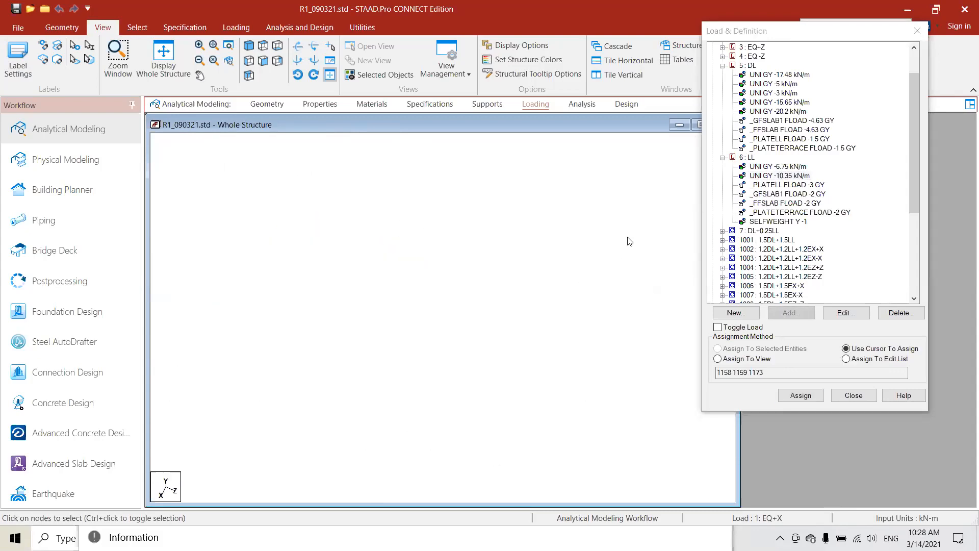
click(775, 221)
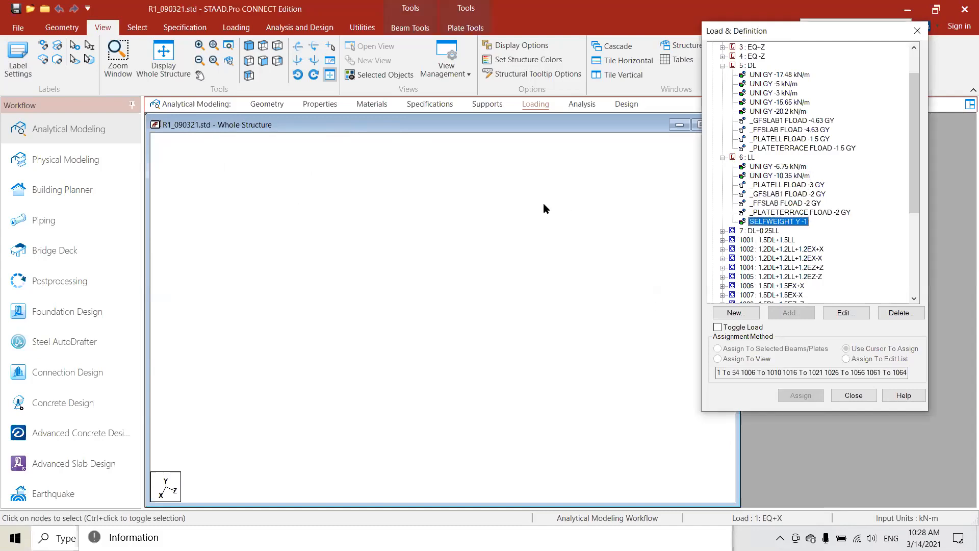
click(581, 187)
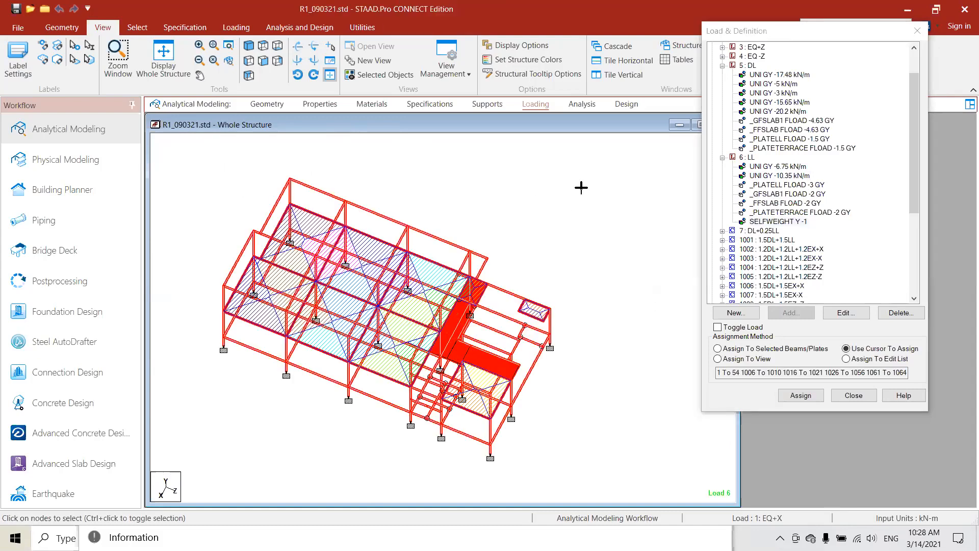
click(745, 37)
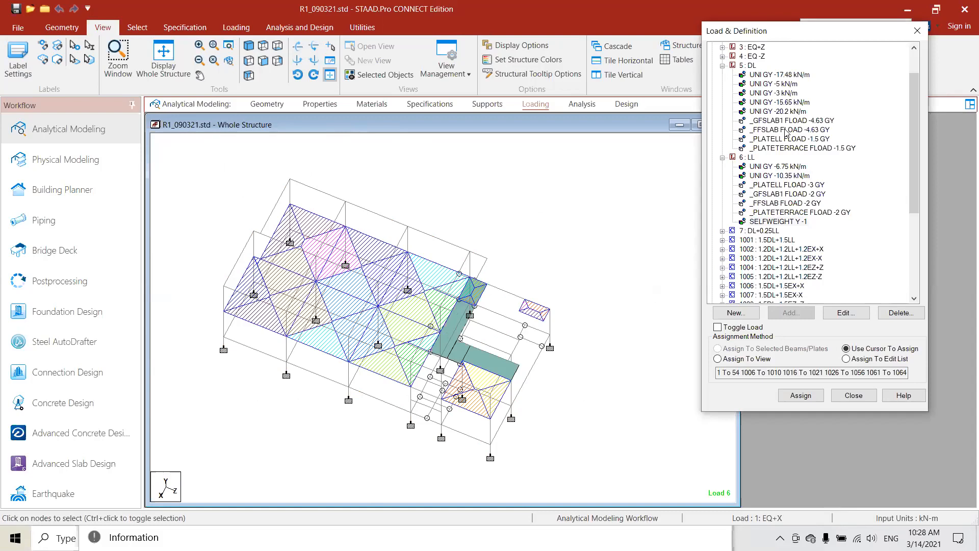
drag(785, 133, 786, 133)
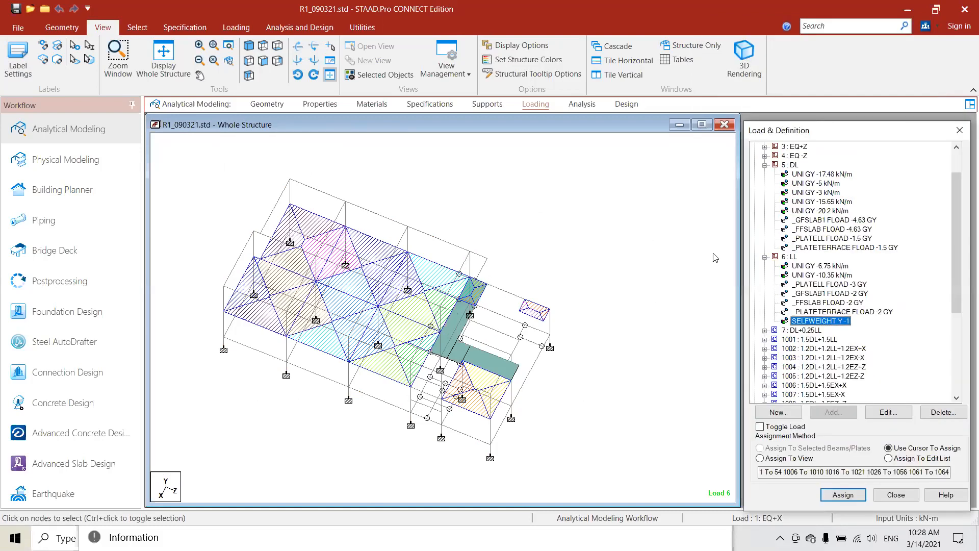
- Show the model's analysis commands and switch to its design commands
click(575, 107)
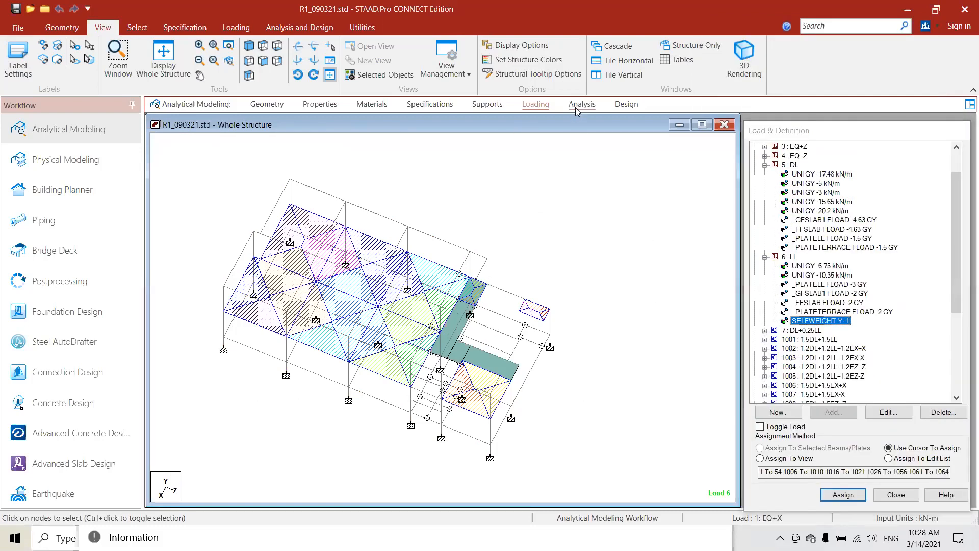
click(626, 104)
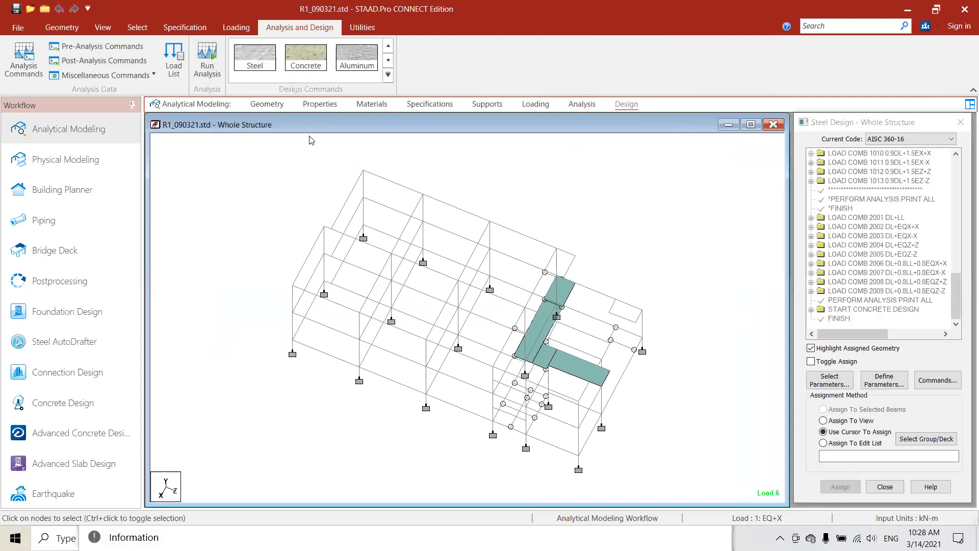
- Open the member details of upper-storey column 21, look at its geometry on the structure, and close them
double_click(484, 219)
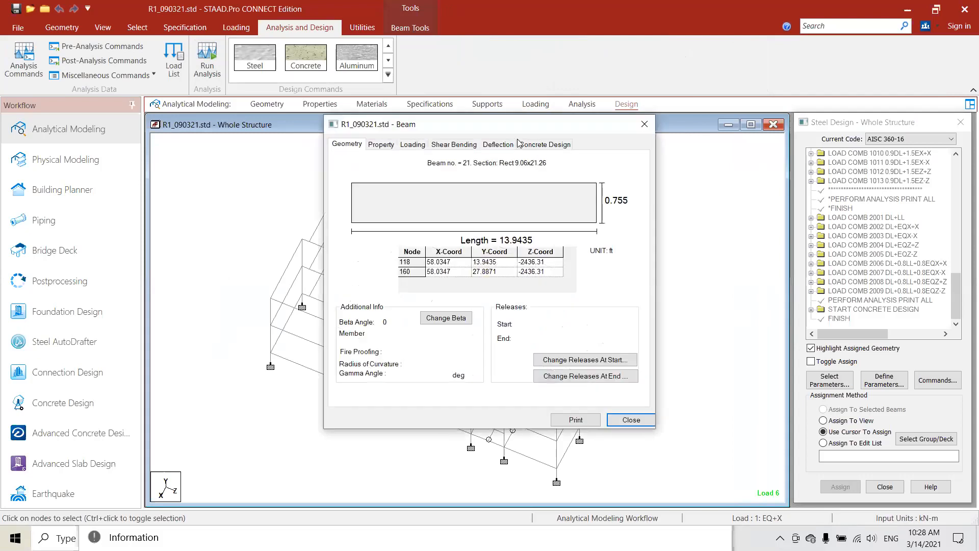
drag(467, 124, 713, 125)
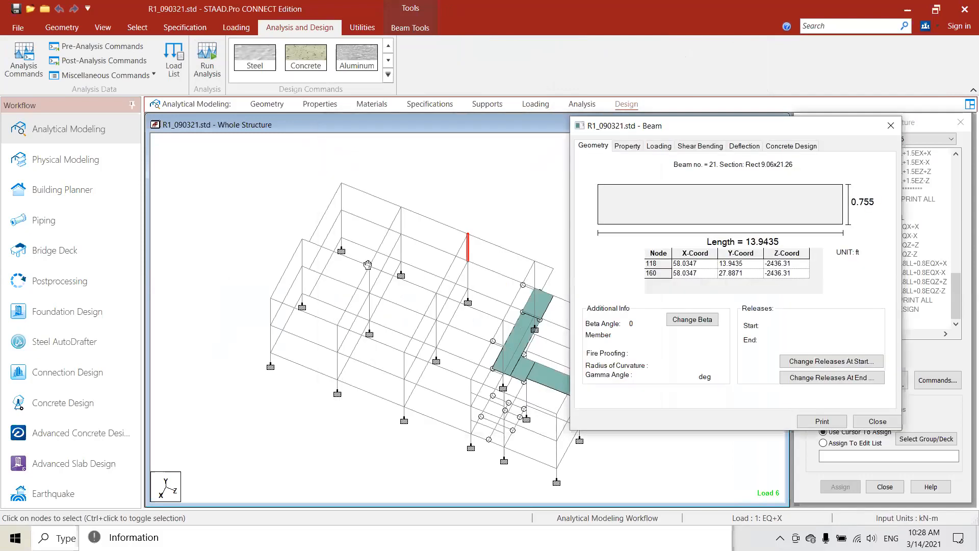
middle_drag(367, 265, 292, 256)
drag(746, 124, 592, 122)
click(737, 126)
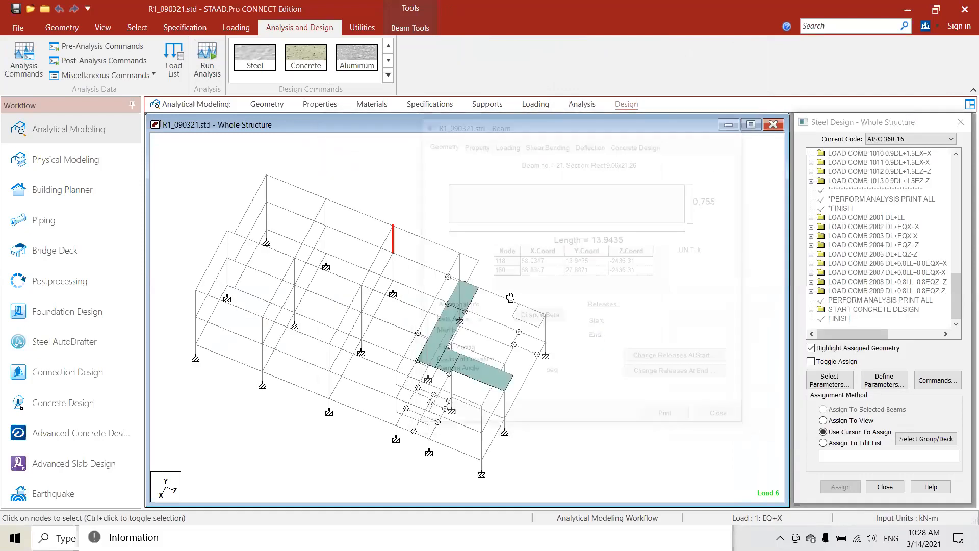
- Display the concrete design results of upper-storey column 24 alongside a near-elevation view of the frame
key(Up)
key(Up)
key(Up)
key(Up)
key(Up)
key(Up)
key(Up)
key(Up)
key(Up)
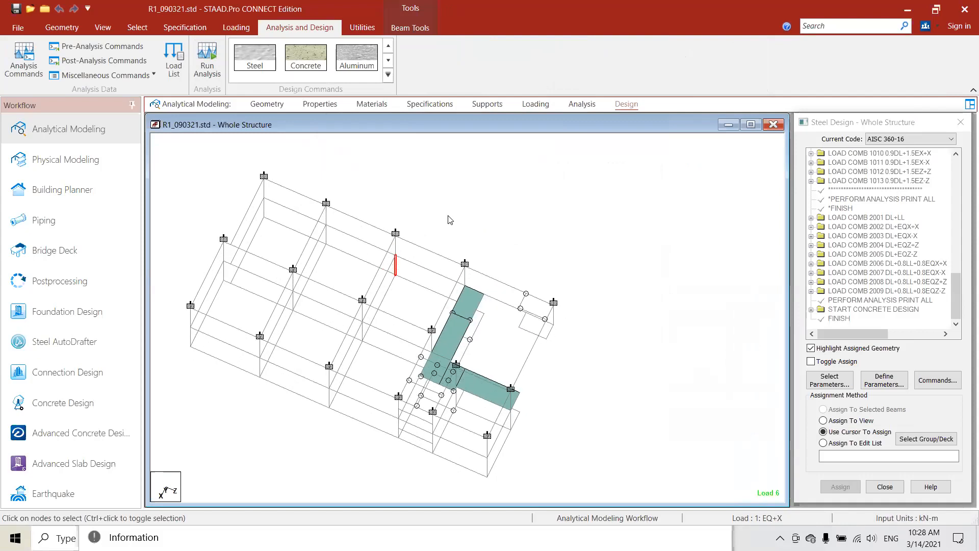
key(Up)
key(Up)
key(Up)
key(Up)
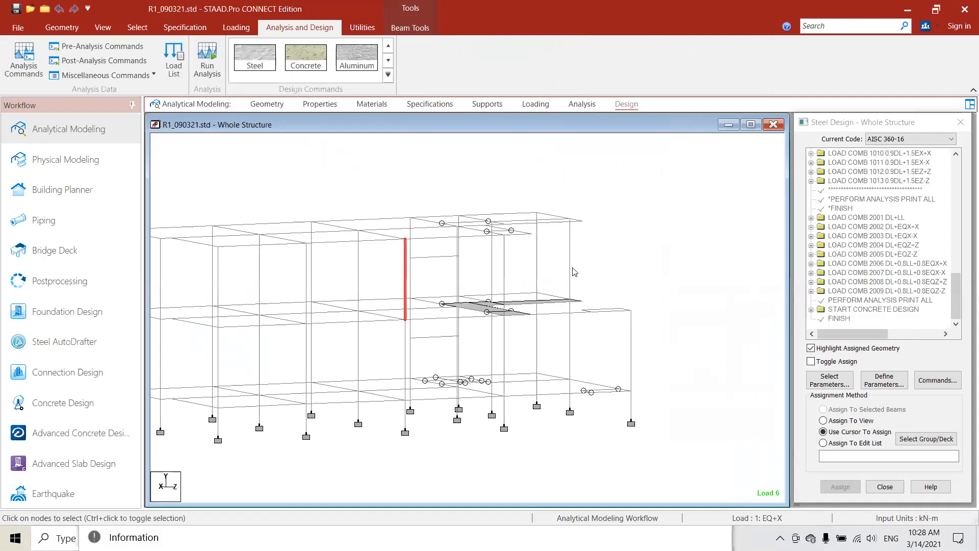
click(359, 266)
double_click(359, 266)
click(546, 144)
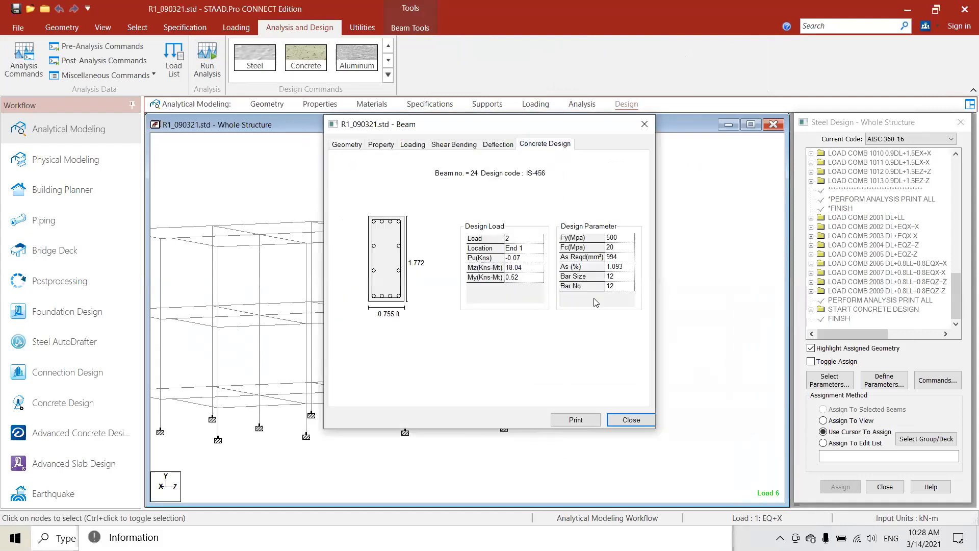
drag(523, 127, 696, 126)
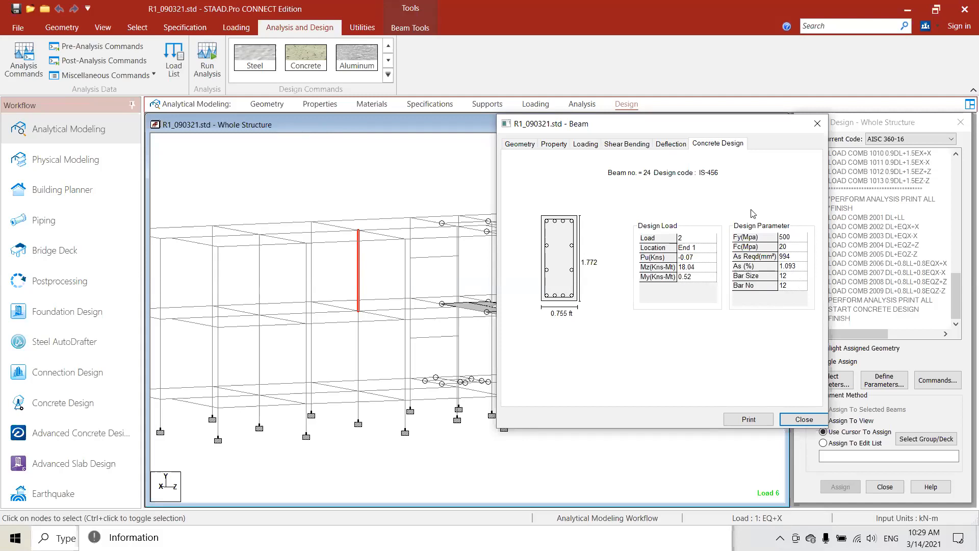
- Check the concrete design results of upper-storey columns 15, 12 and 3 in turn
click(260, 275)
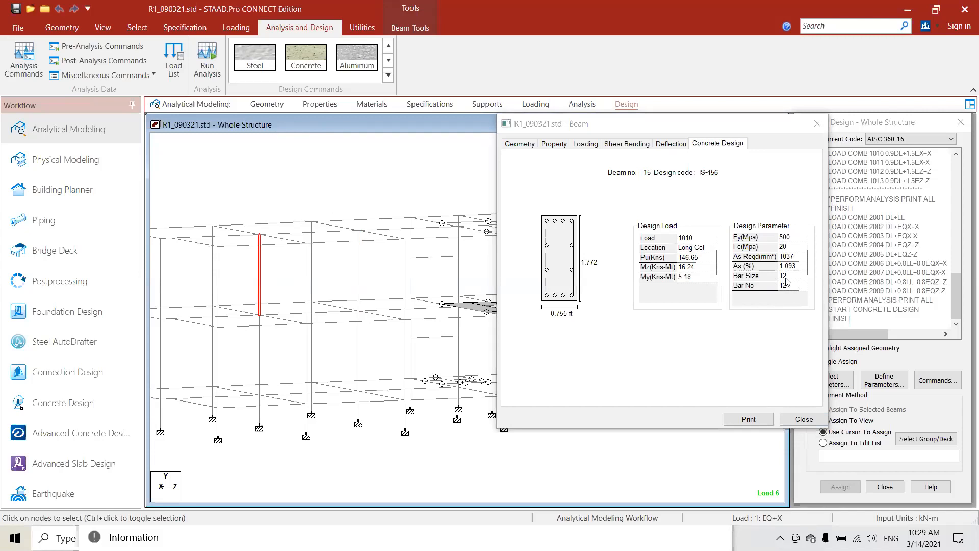
click(310, 274)
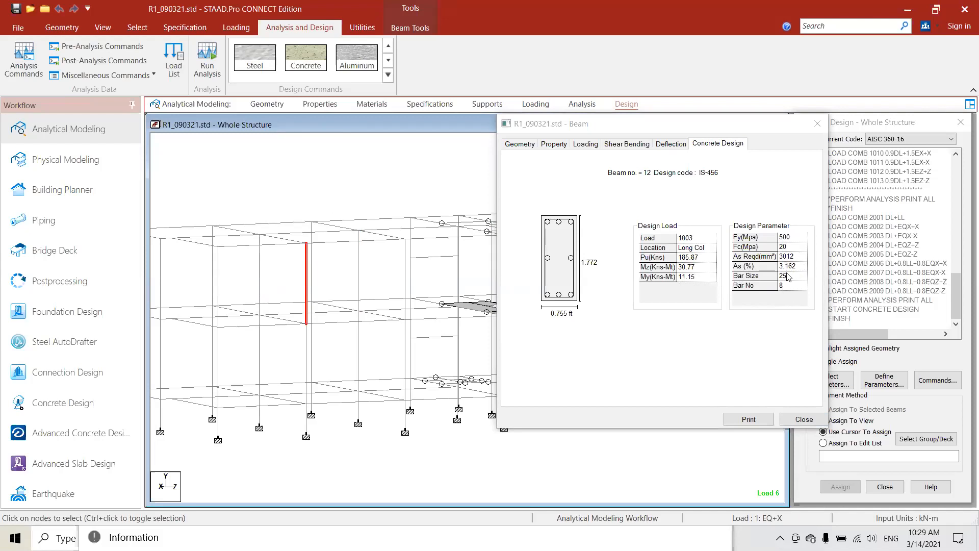
middle_drag(223, 313, 269, 314)
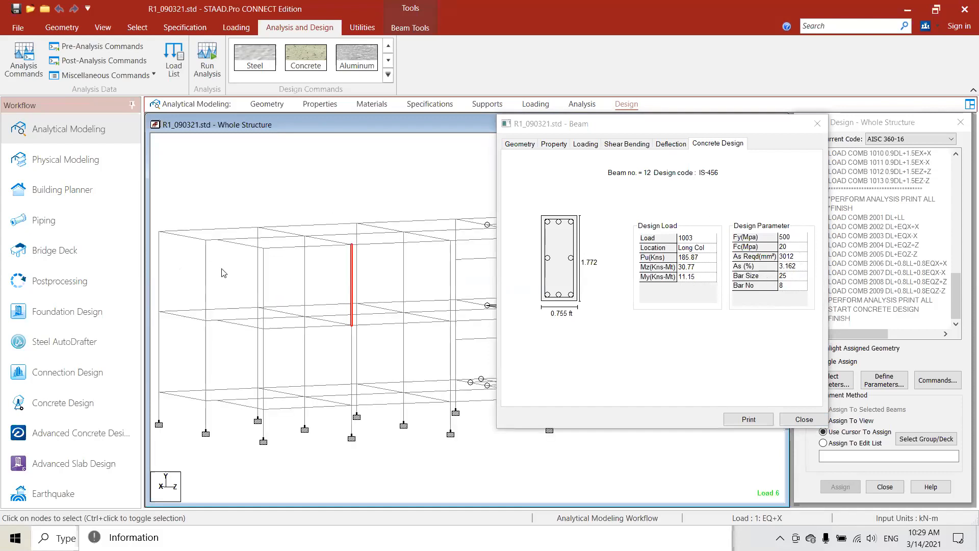
click(204, 273)
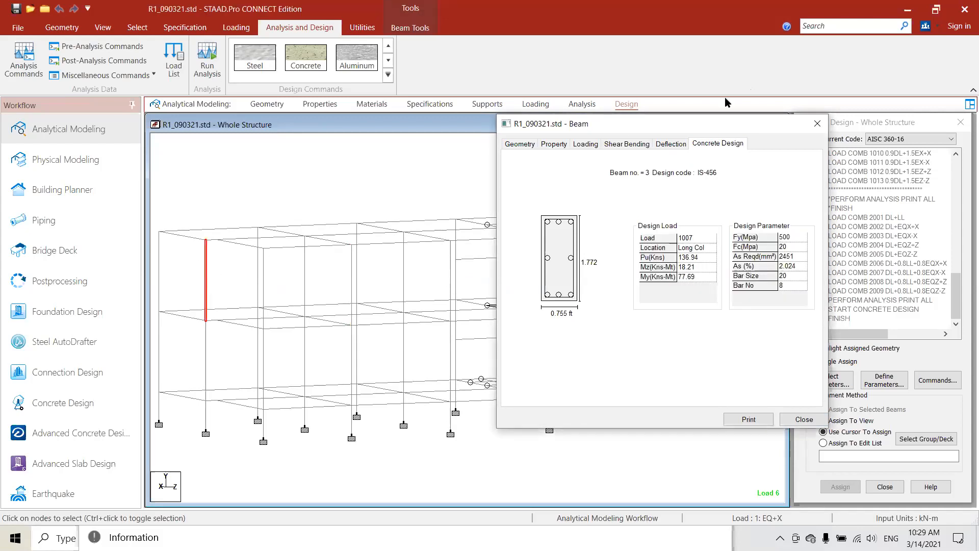
- Close the design results of column 3 and examine the whole frame from several angles
click(720, 143)
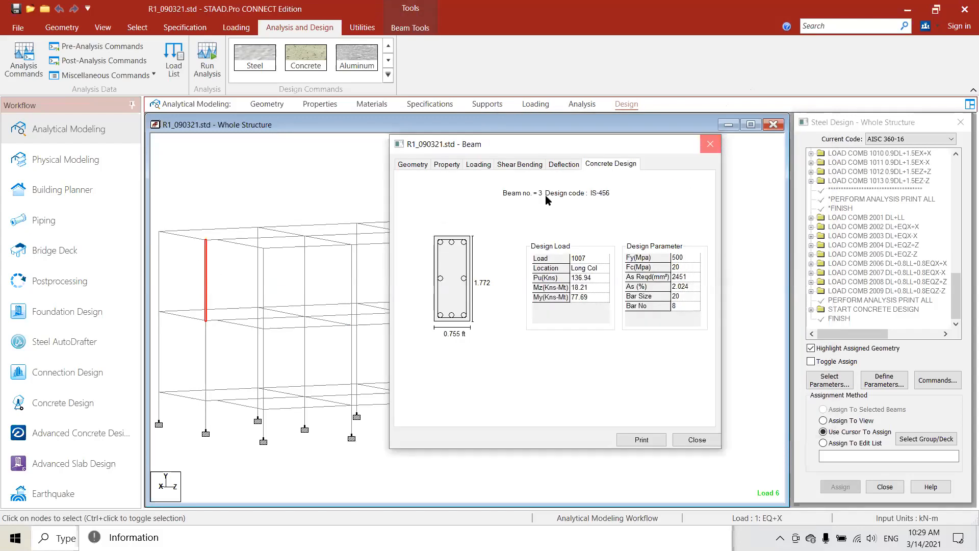
middle_drag(443, 252, 466, 245)
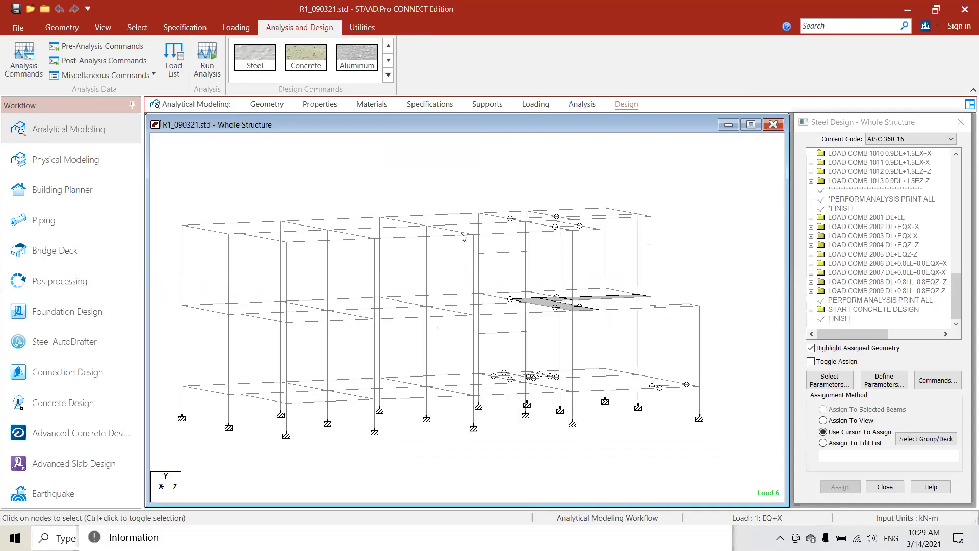
middle_drag(399, 210, 401, 218)
key(Up)
key(Up)
key(Up)
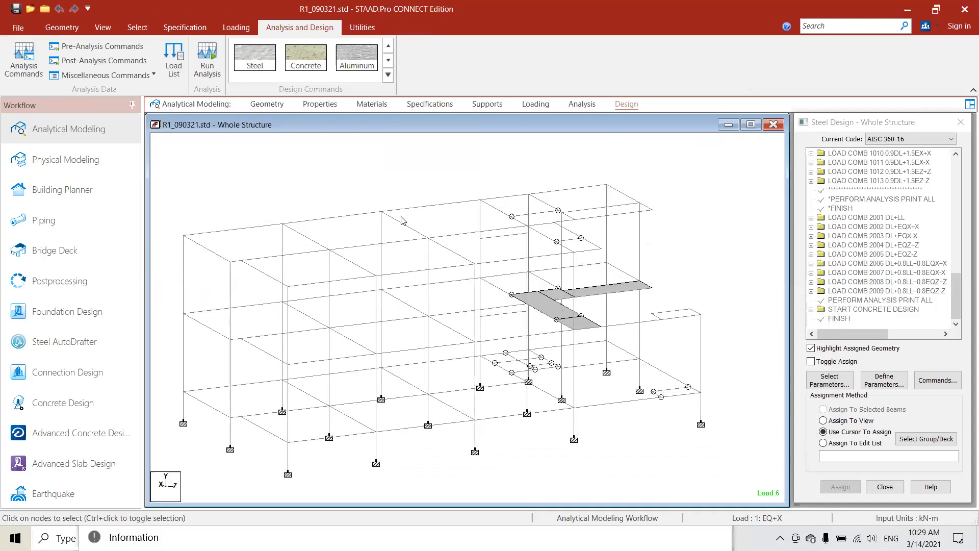
key(Left)
key(Left)
key(Left)
key(Left)
key(Left)
key(Left)
key(Left)
key(Left)
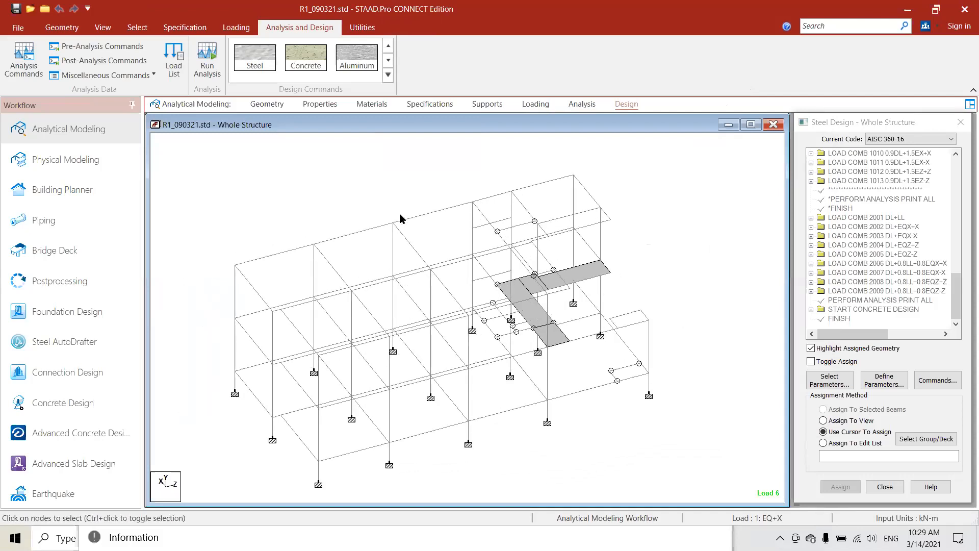
key(Down)
middle_drag(246, 241, 404, 184)
middle_drag(226, 170, 200, 168)
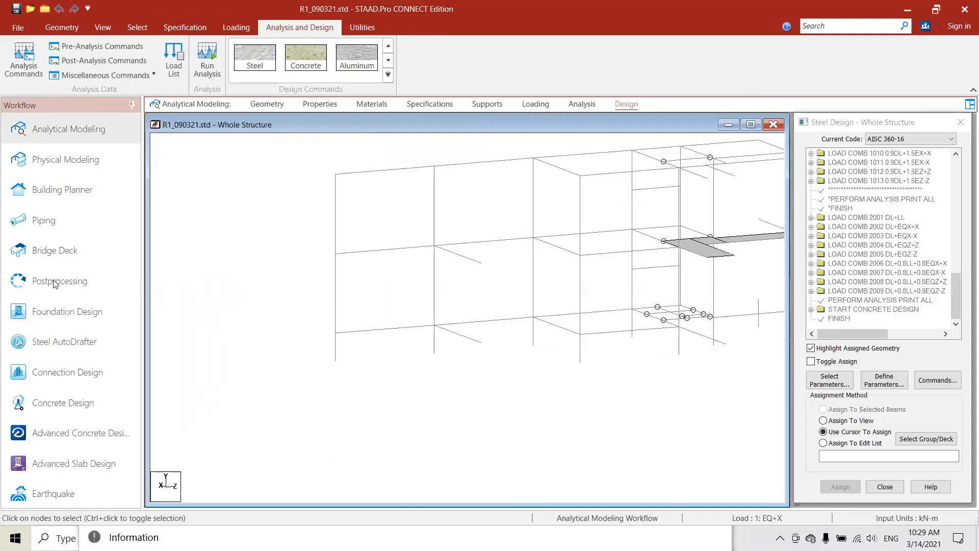
- Switch to the postprocessing results with all load cases selected, open the annotation options, and close the whole-structure view
click(53, 281)
click(555, 363)
click(510, 362)
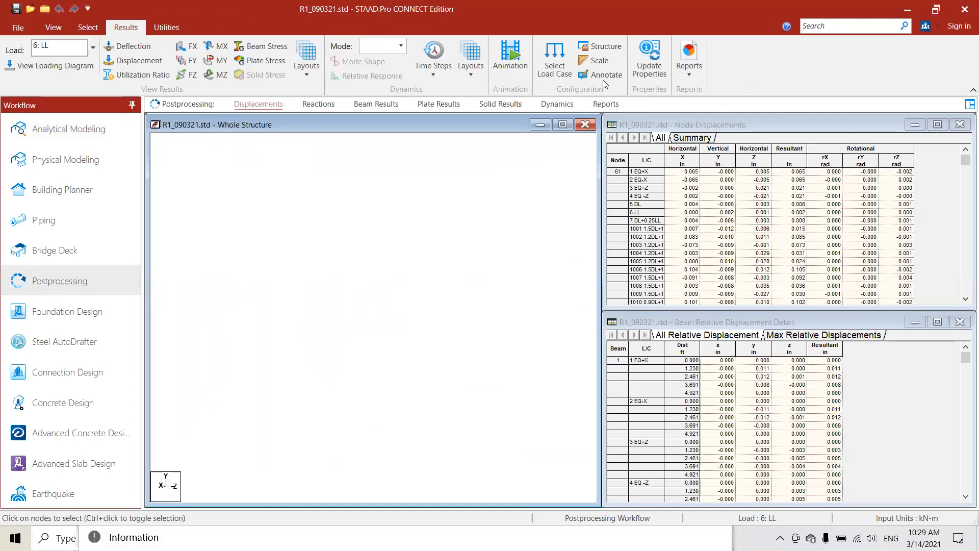
click(600, 76)
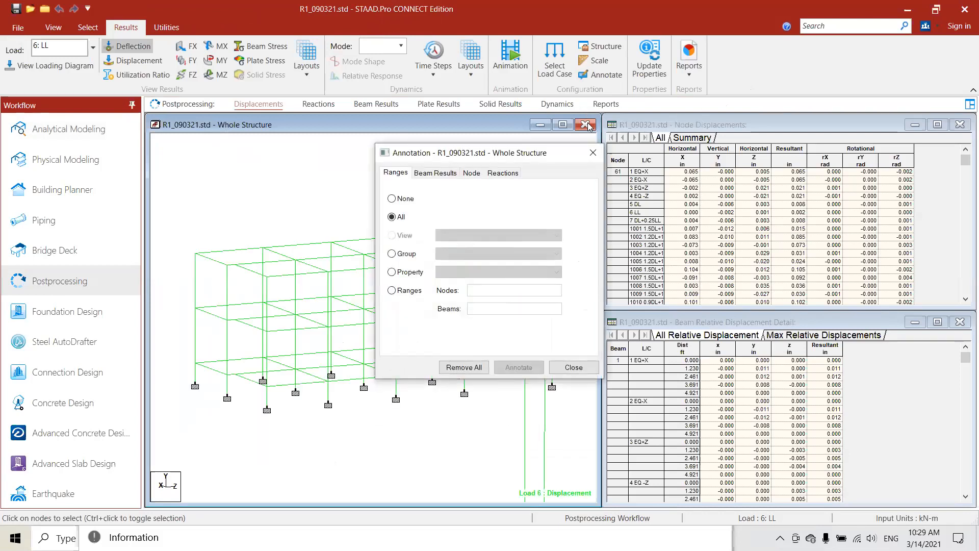
click(588, 126)
- Restrict the displayed results to load combination 1001 1.5DL+1.5LL
click(555, 56)
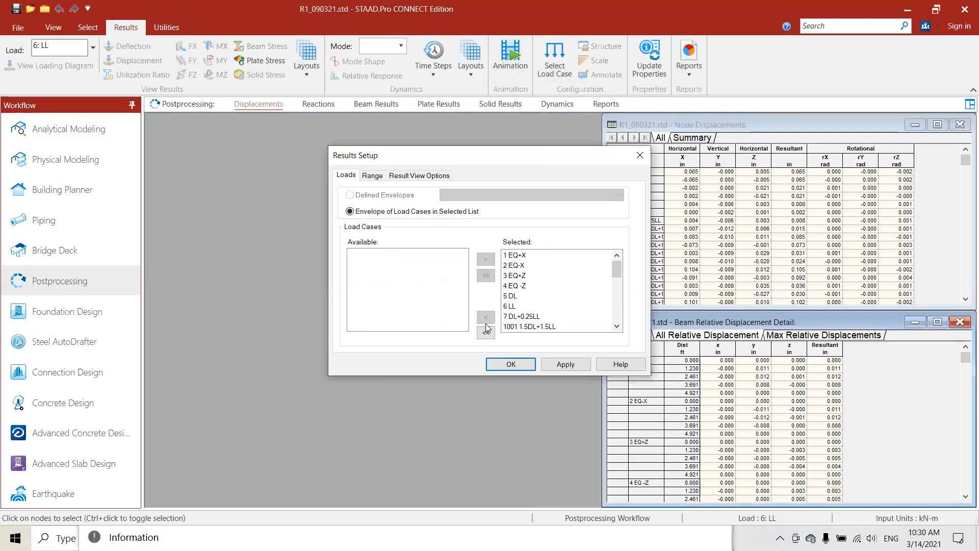
click(485, 333)
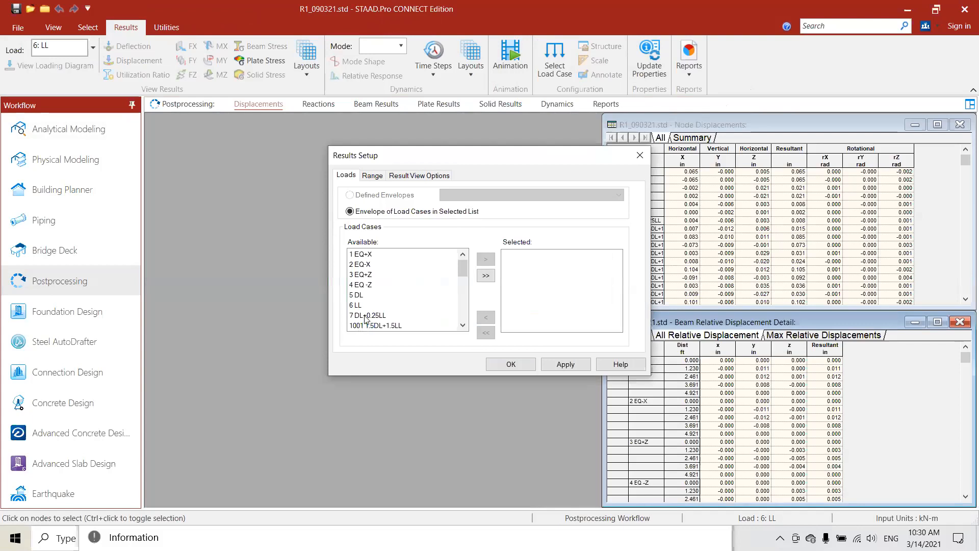
click(392, 327)
click(487, 266)
click(511, 363)
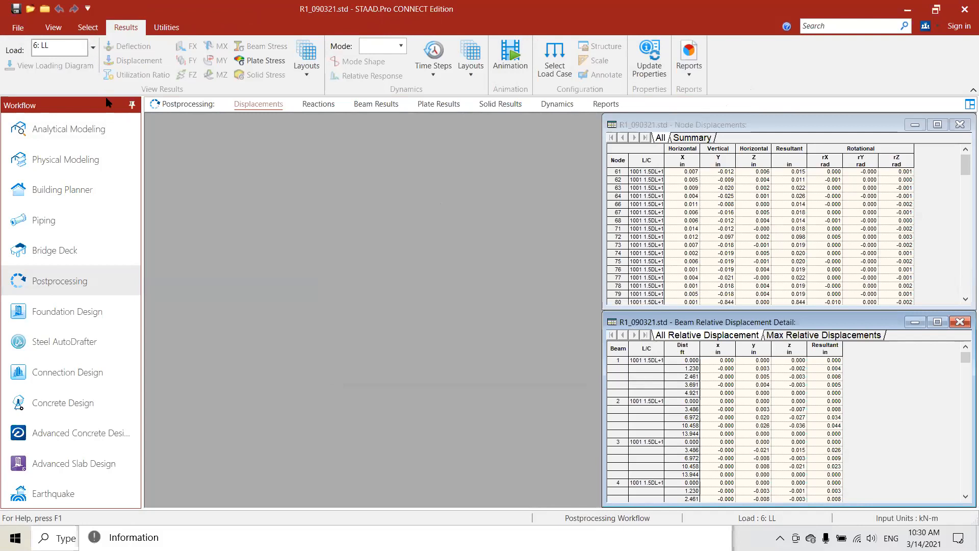
click(93, 48)
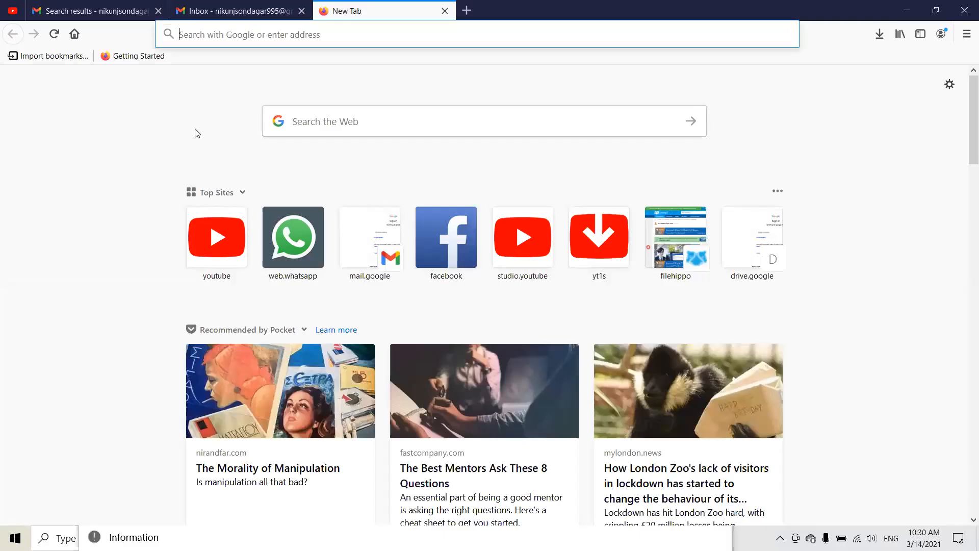
key(alt+Tab)
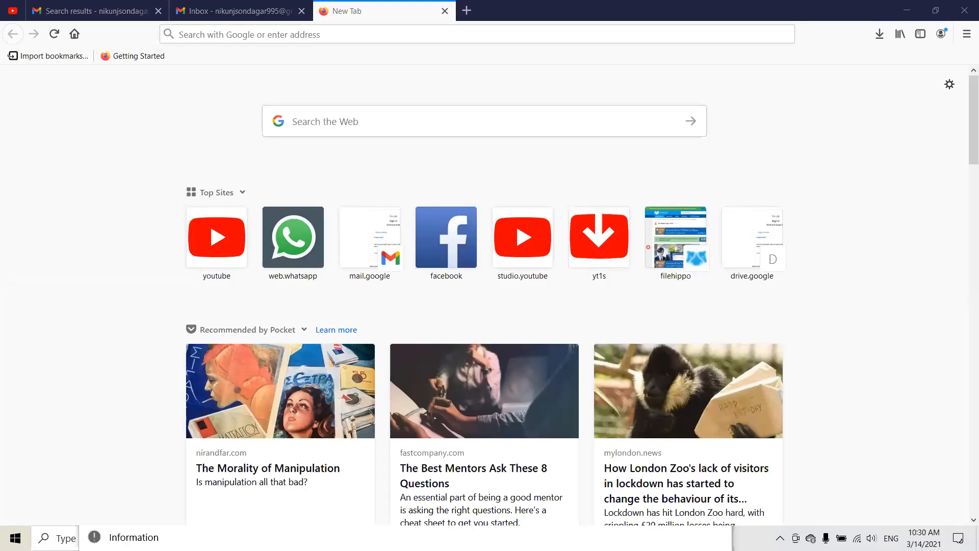
key(alt+Tab)
key(alt+Tab)
key(alt+Tab)
key(alt+Tab)
key(alt+Tab)
key(alt+Tab)
key(alt+Tab)
key(alt+Tab)
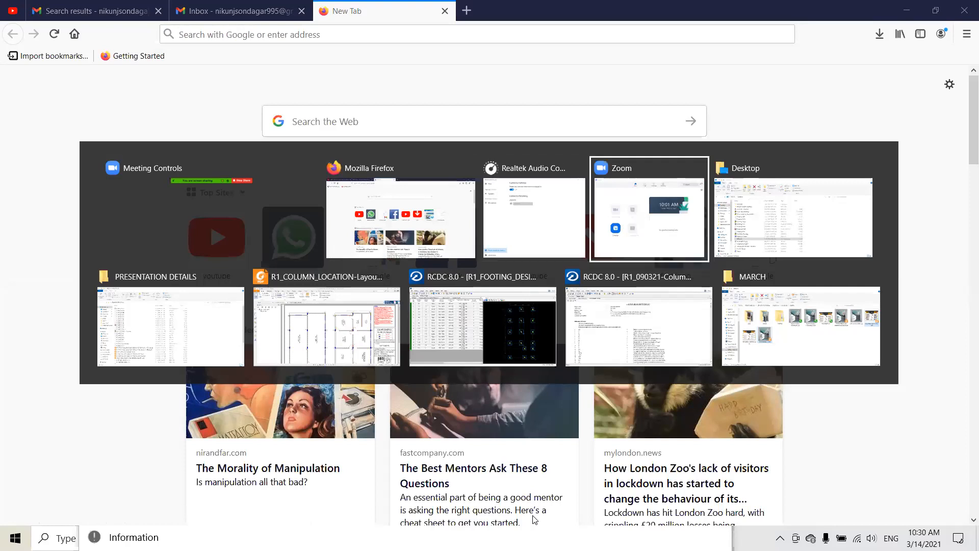
key(alt+Tab)
key(alt+Tab)
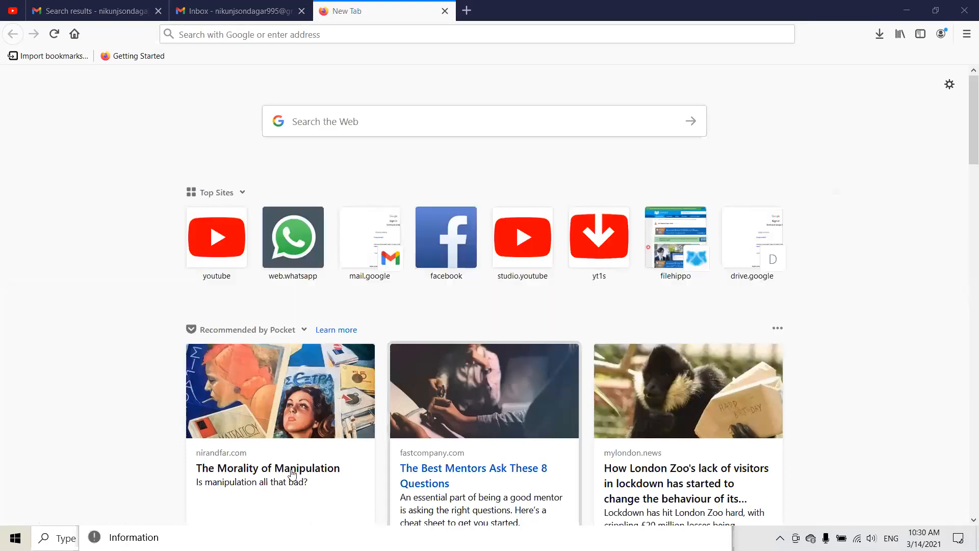
- Relaunch STAAD.Pro CONNECT Edition from the desktop and look through the files in the PRESENTATION DETAILS folder
key(super+d)
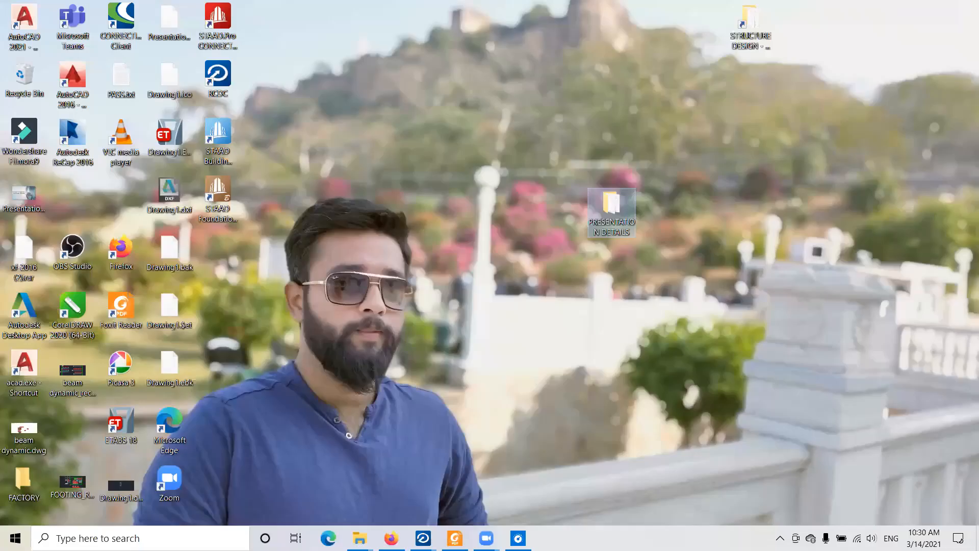
double_click(214, 22)
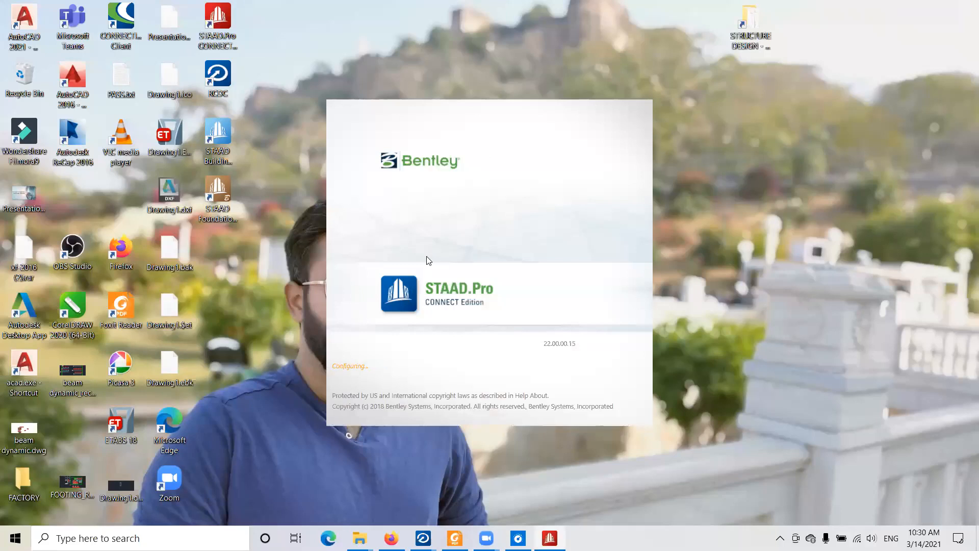
mouse_move(359, 533)
click(395, 490)
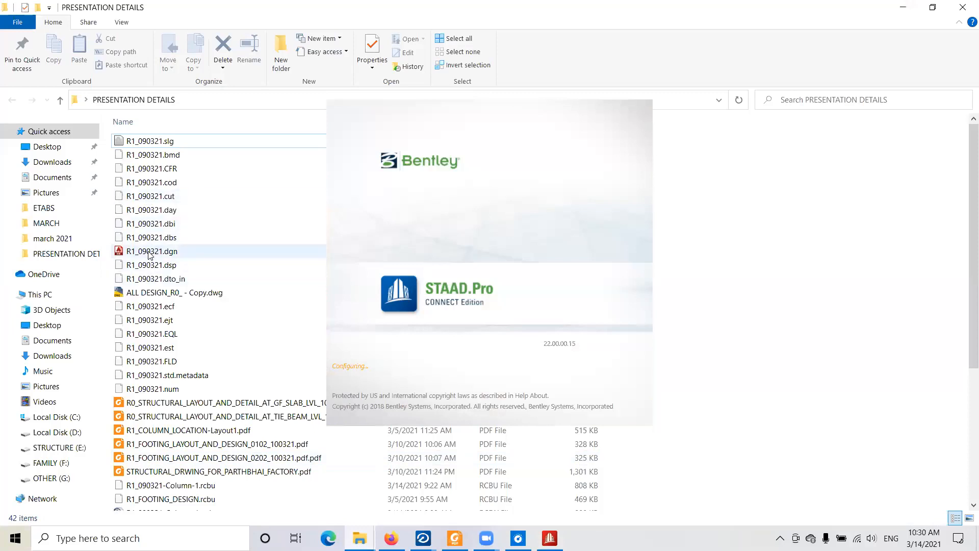
scroll(148, 256, down, 5)
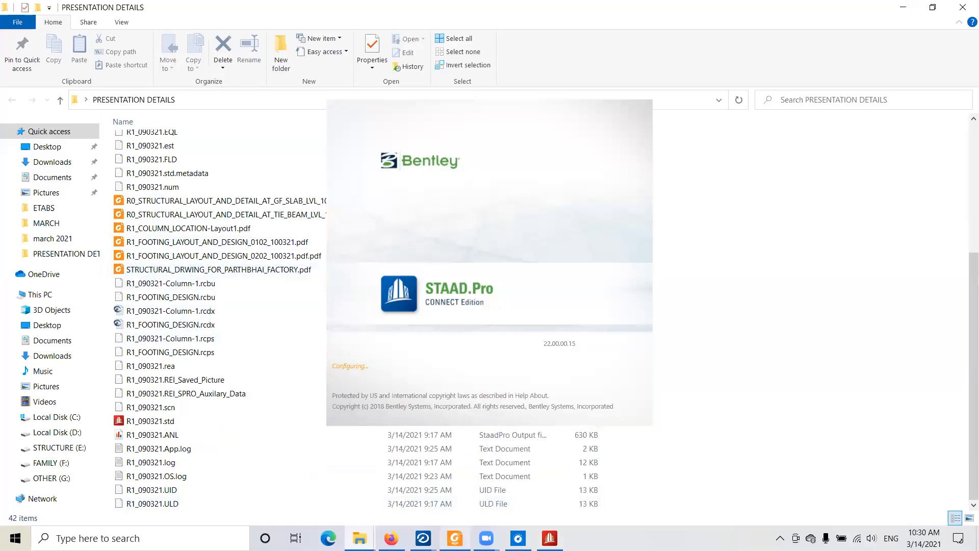
- Switch to Foxit Reader, look over the column layout drawing R1_COLUMN_LOCATION-Layout1.pdf, and minimize it
click(451, 531)
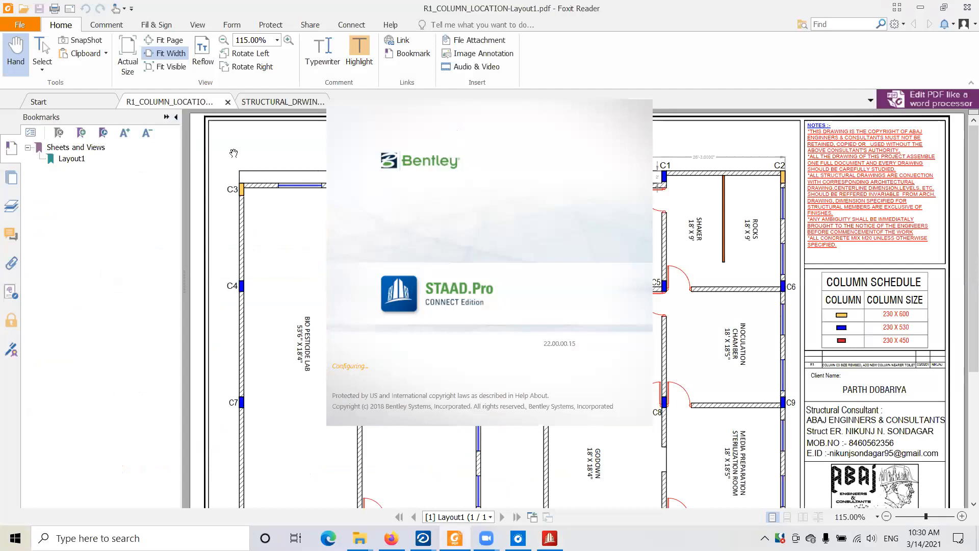
click(757, 54)
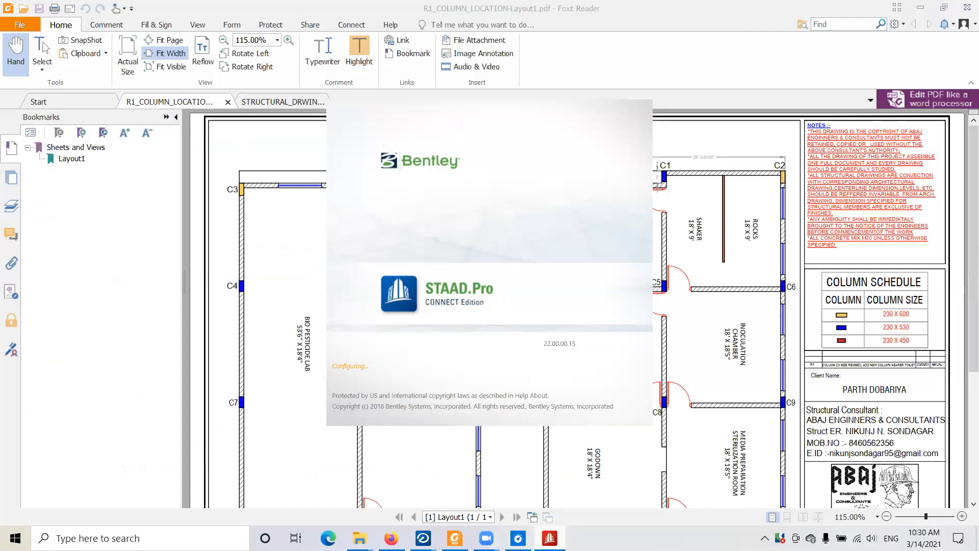
click(586, 64)
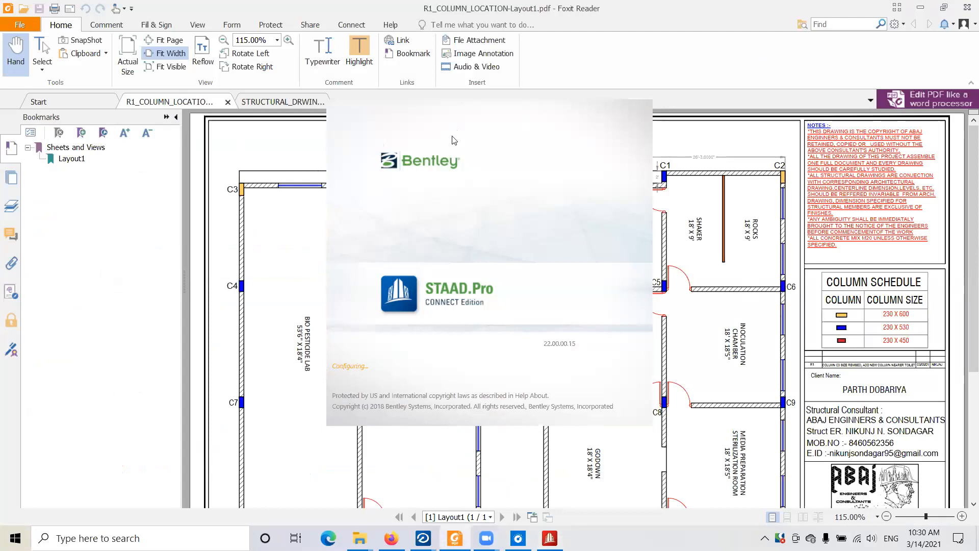
scroll(680, 239, down, 3)
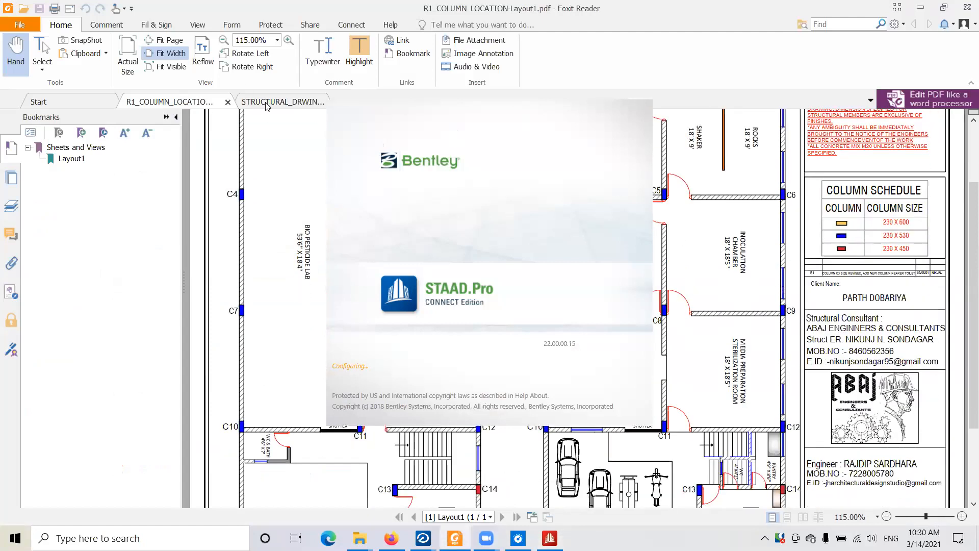
click(245, 53)
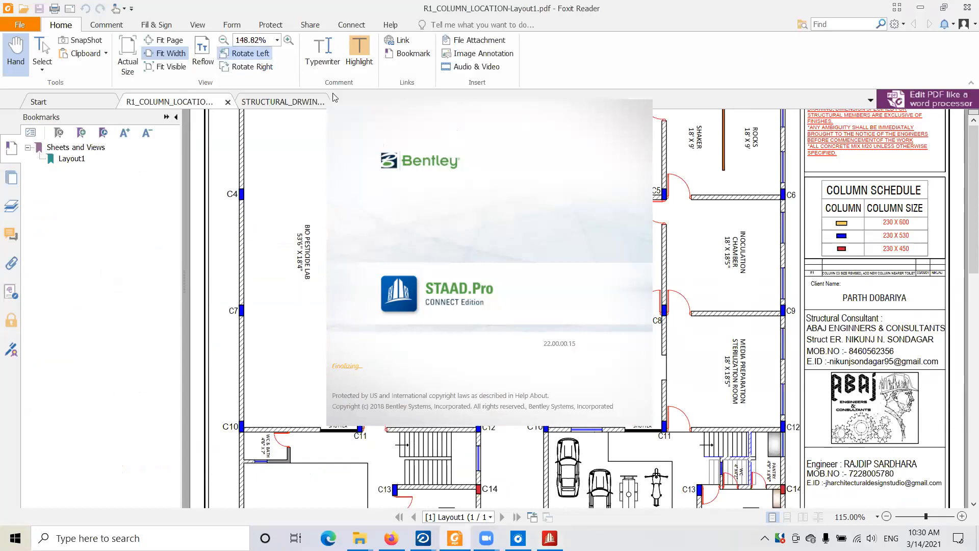
click(248, 67)
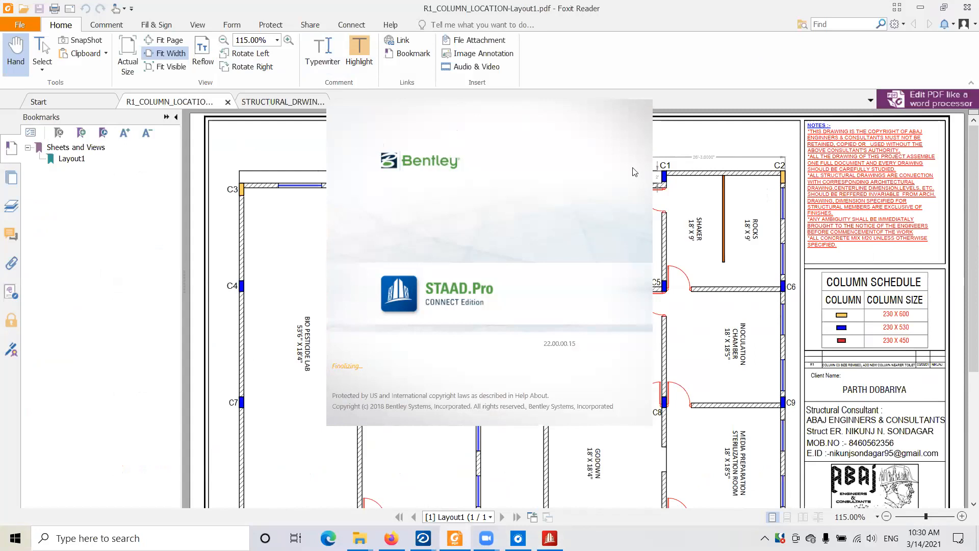
click(921, 7)
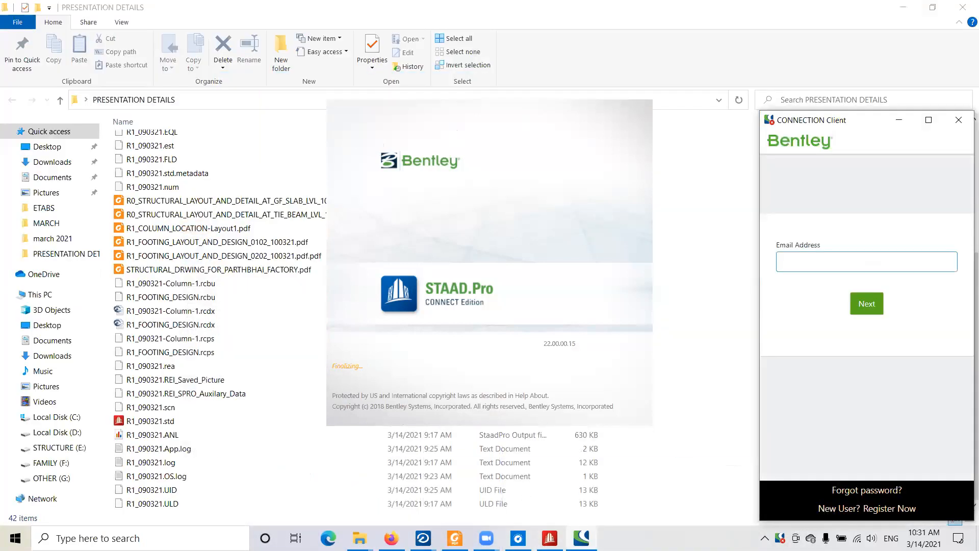
- Return to STAAD.Pro, reopen the recent model R1_090321.std, and agree to display the Assign Dialog at the next opening
click(550, 538)
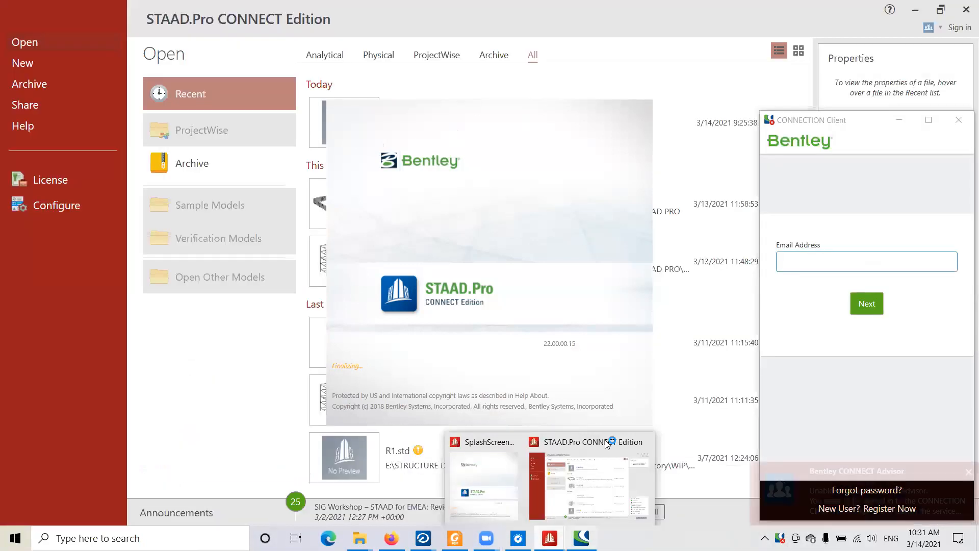
click(855, 501)
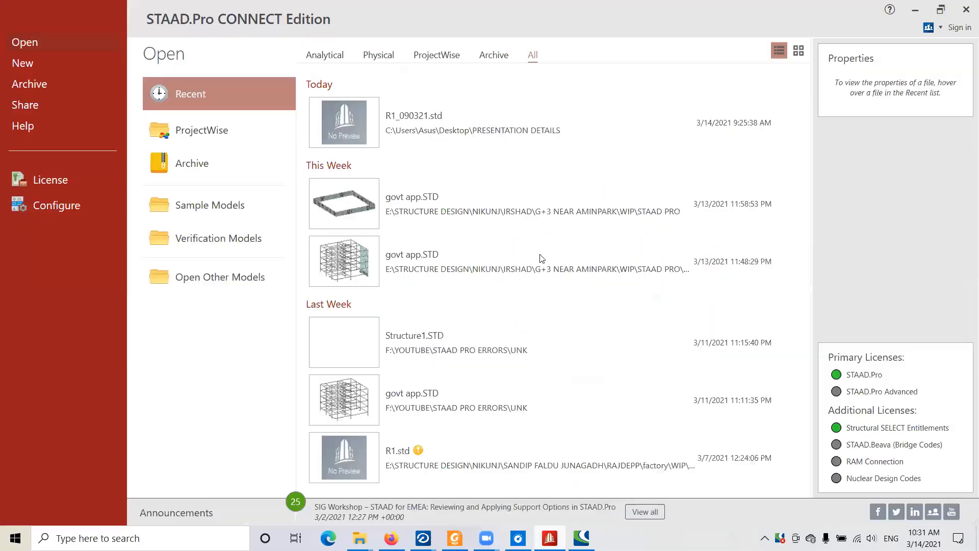
mouse_move(436, 137)
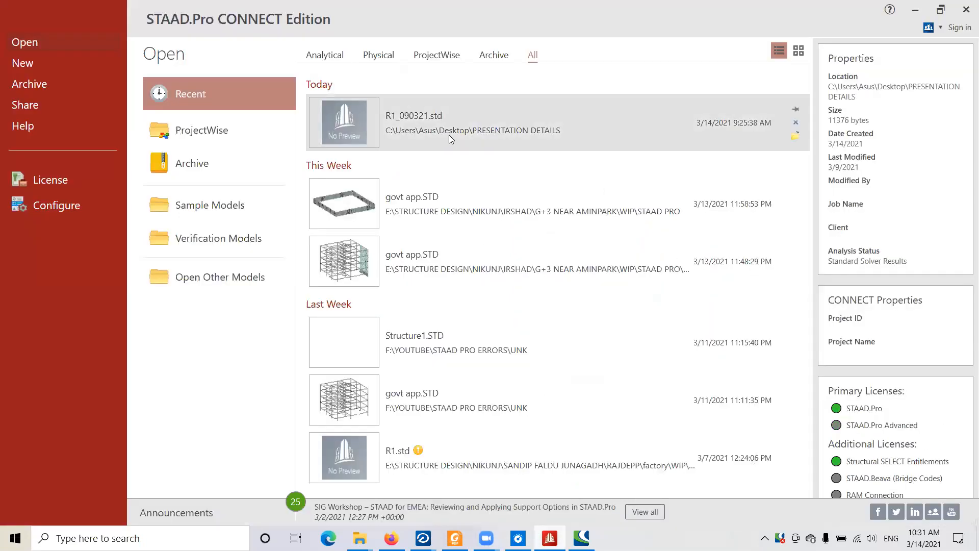
click(477, 122)
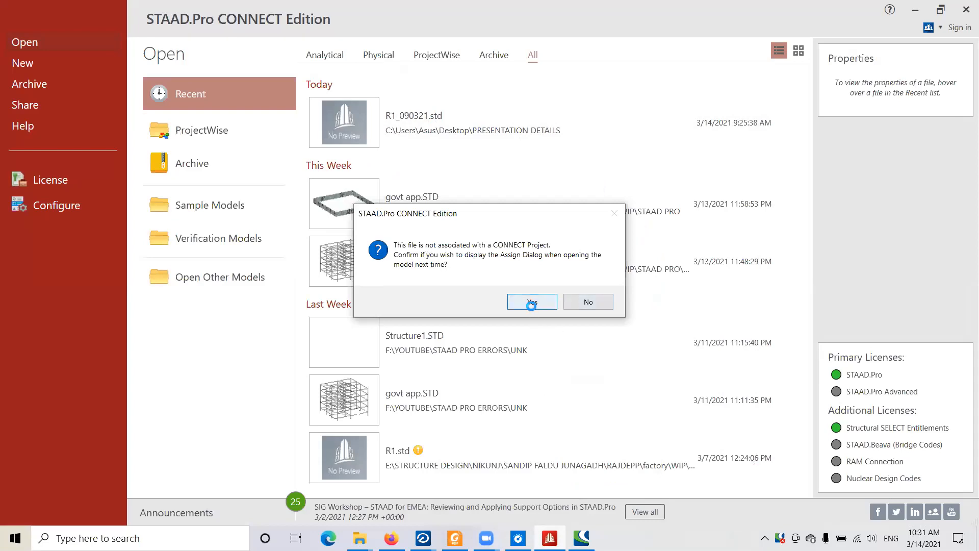
click(532, 305)
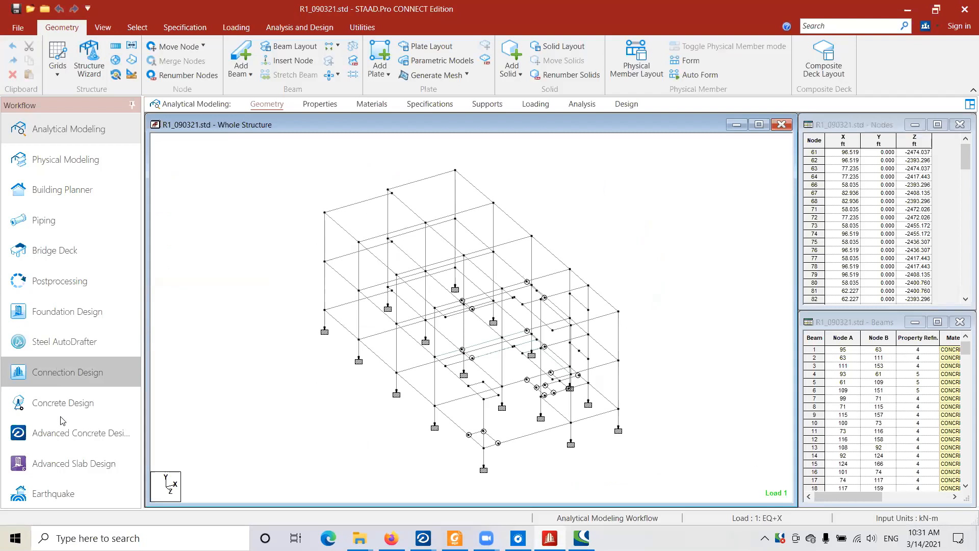
- Open the postprocessing results with all load cases selected and display the MZ bending diagrams on the frame in a lower viewing angle
click(73, 292)
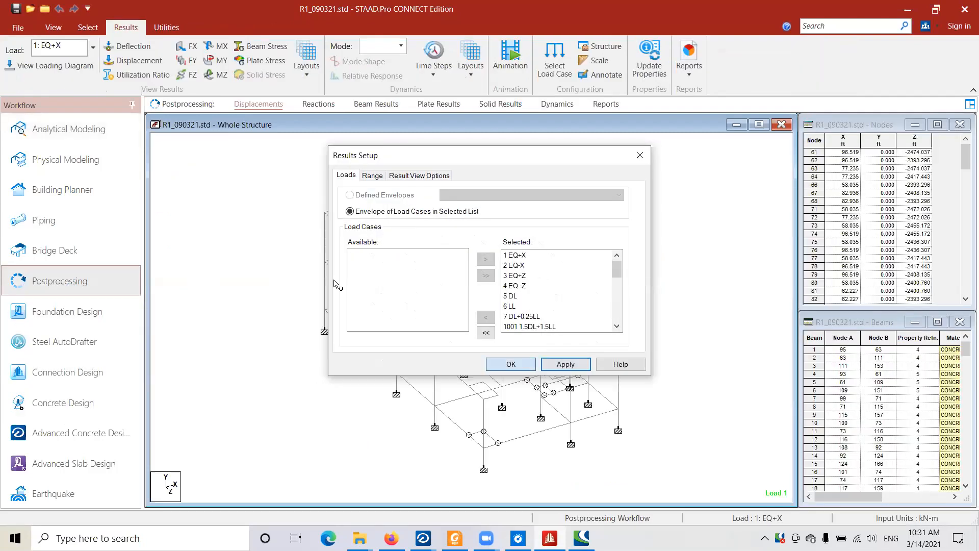
click(535, 367)
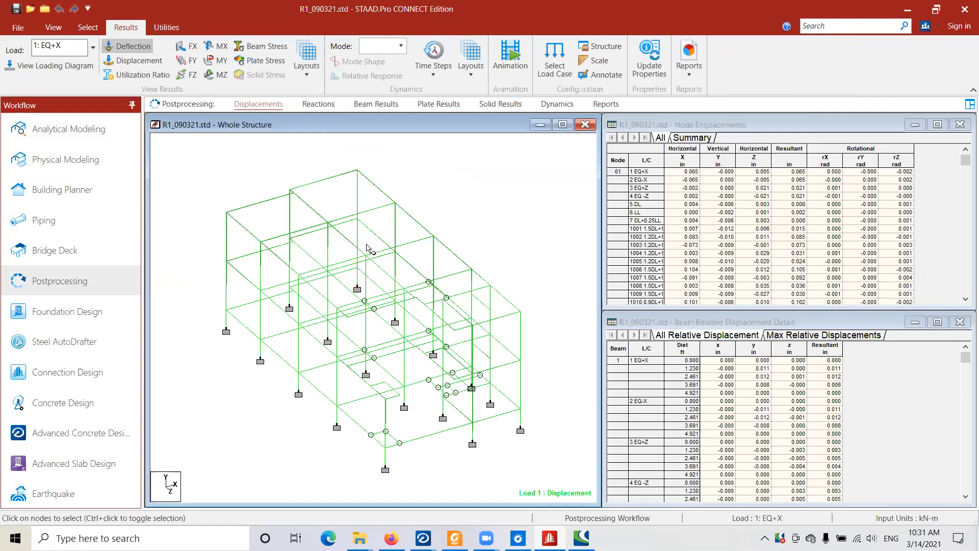
click(223, 75)
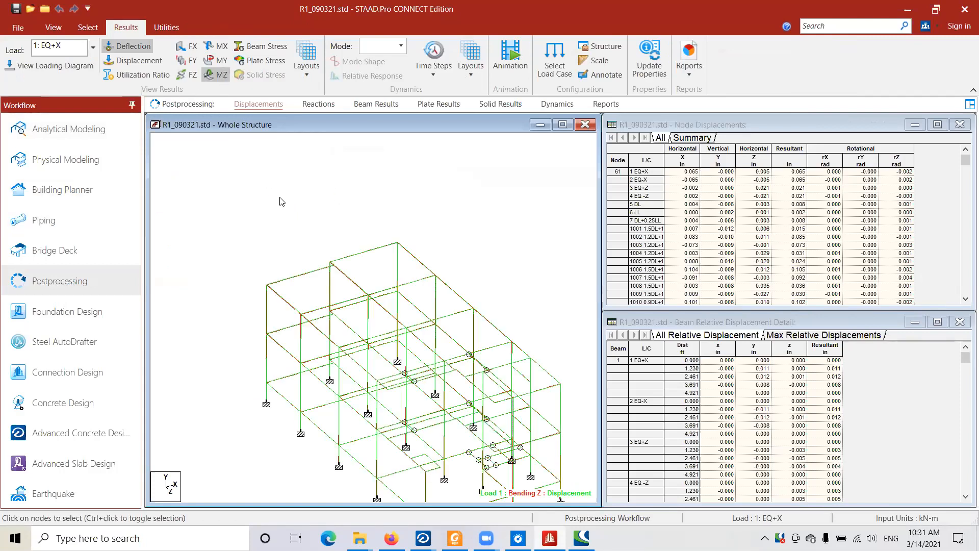
middle_drag(357, 266, 366, 292)
key(Up)
key(Up)
key(Up)
key(Up)
key(Up)
key(Up)
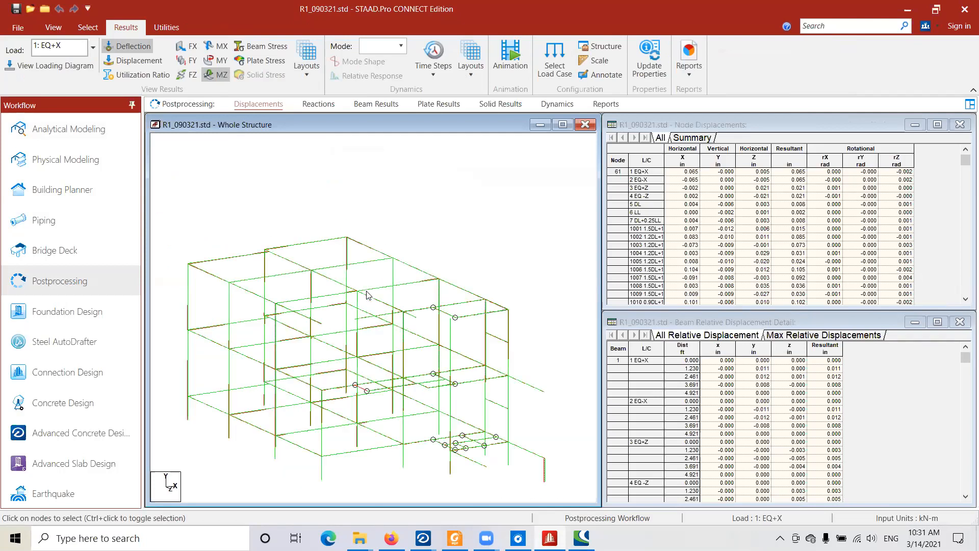
key(Up)
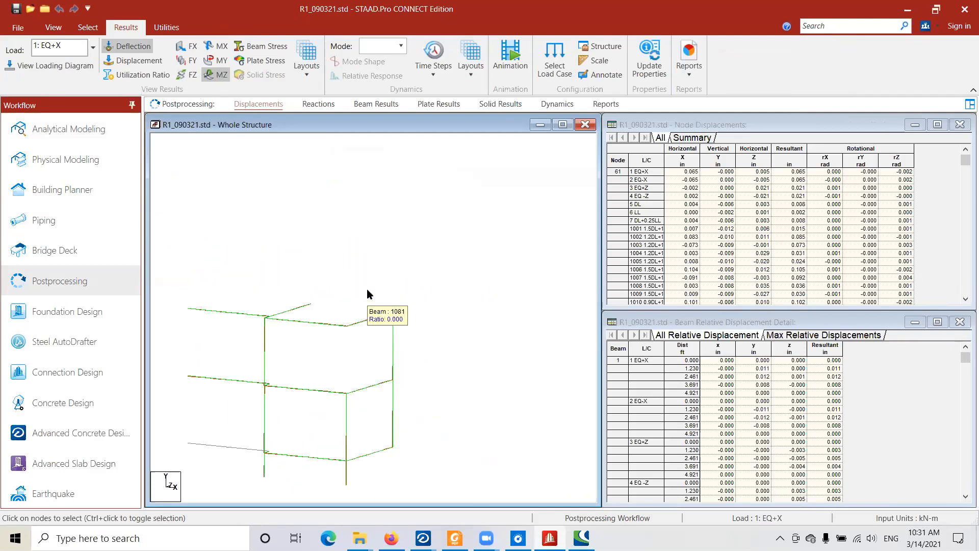
- Select roof-level beam 1049 at the frame's corner and display it alone as a new view in the active window
middle_drag(367, 290, 389, 311)
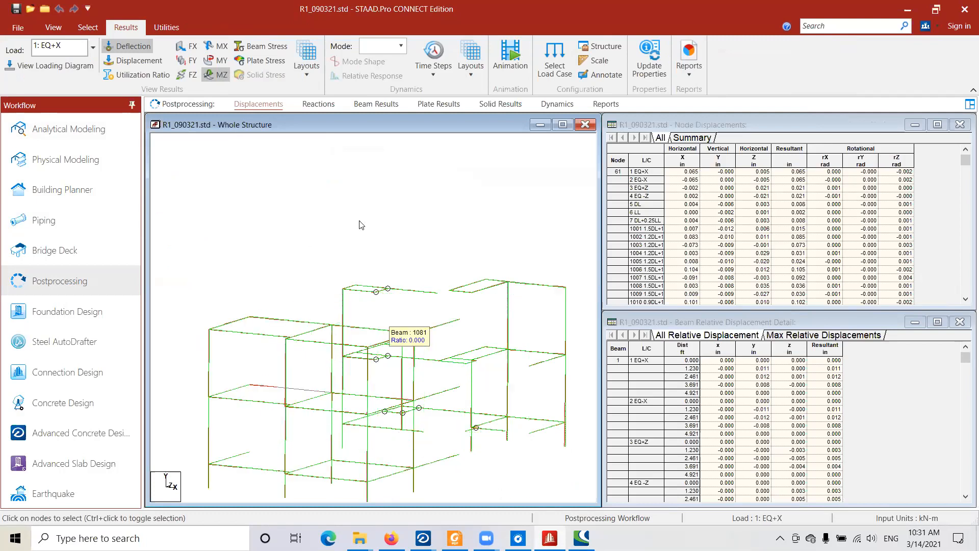
click(52, 30)
middle_drag(328, 246, 296, 226)
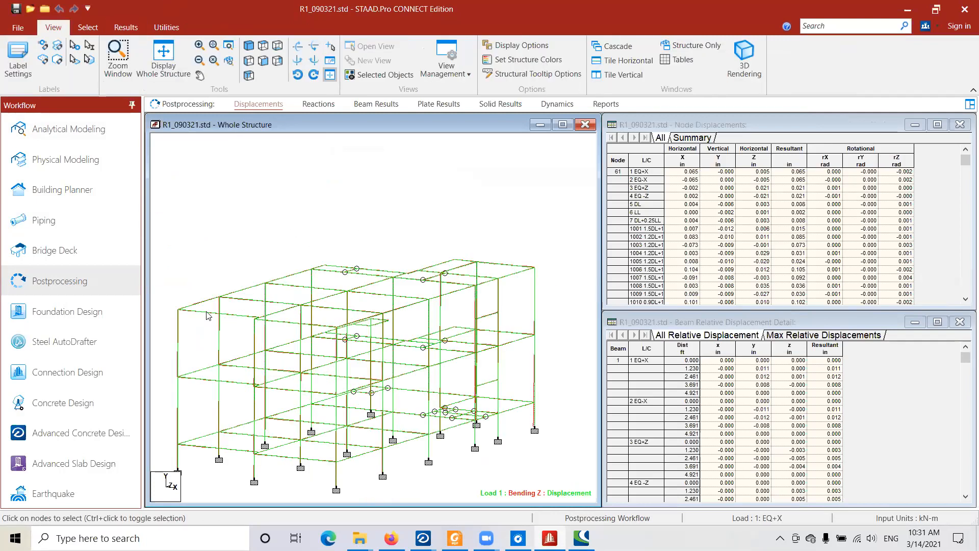
click(207, 313)
right_click(207, 313)
click(347, 323)
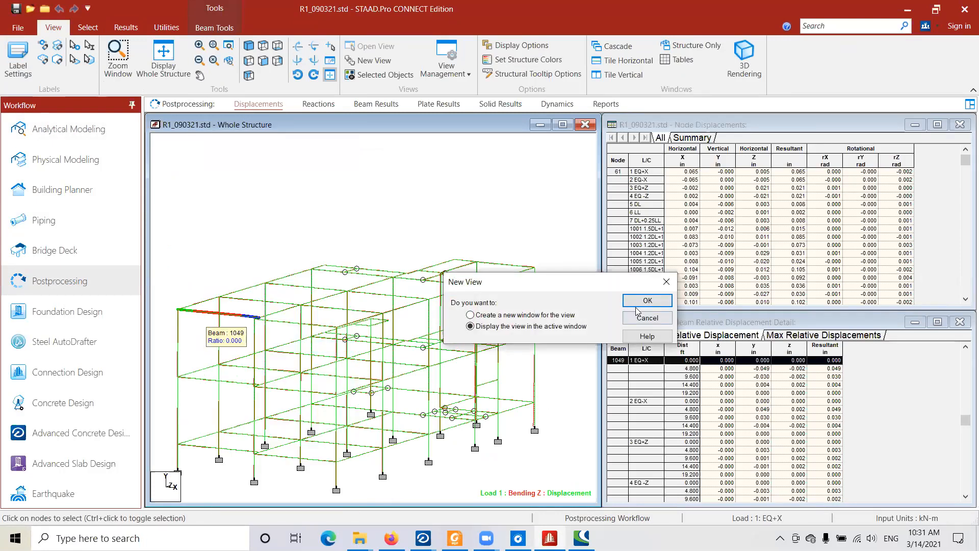
click(630, 301)
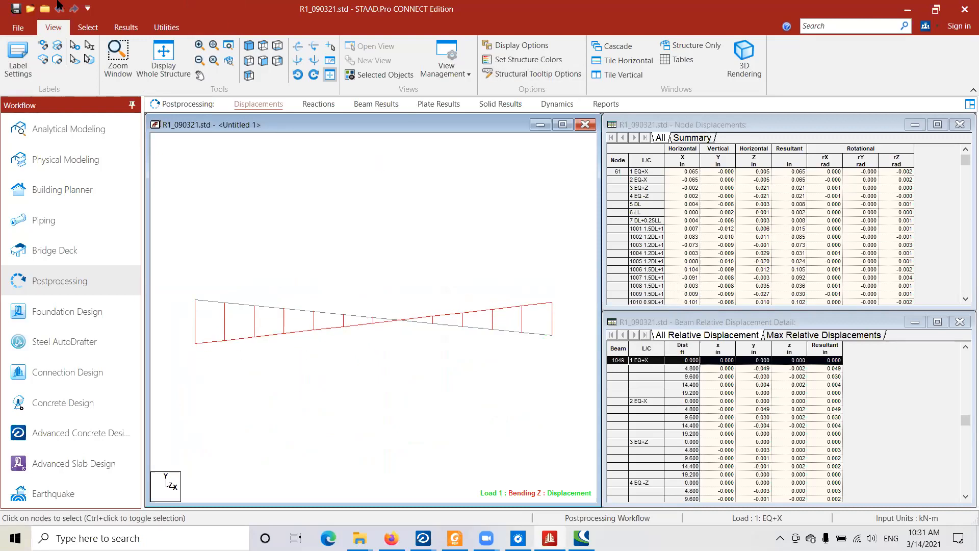
- Annotate the isolated beam's bending diagram with the end, maximum and mid-point moments
click(122, 28)
click(599, 75)
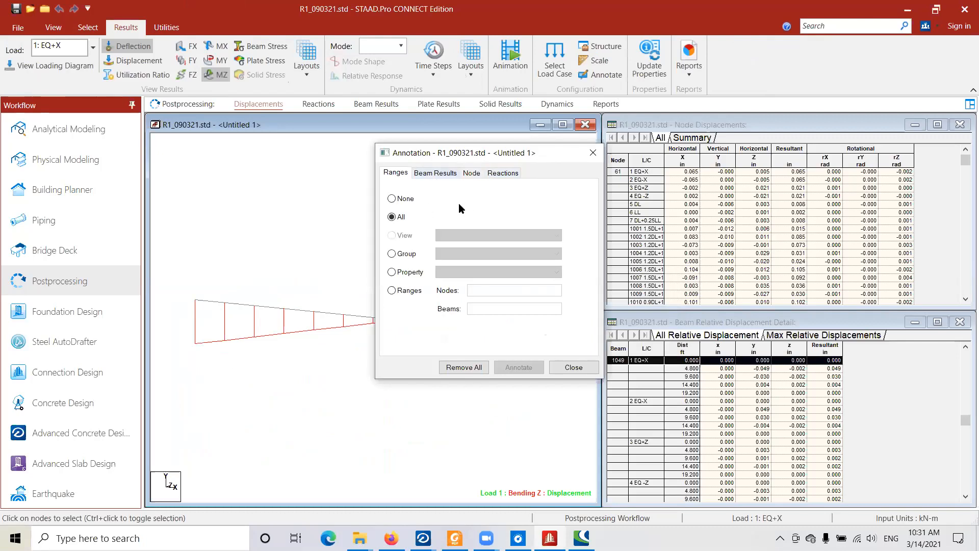
click(435, 172)
click(516, 203)
click(517, 367)
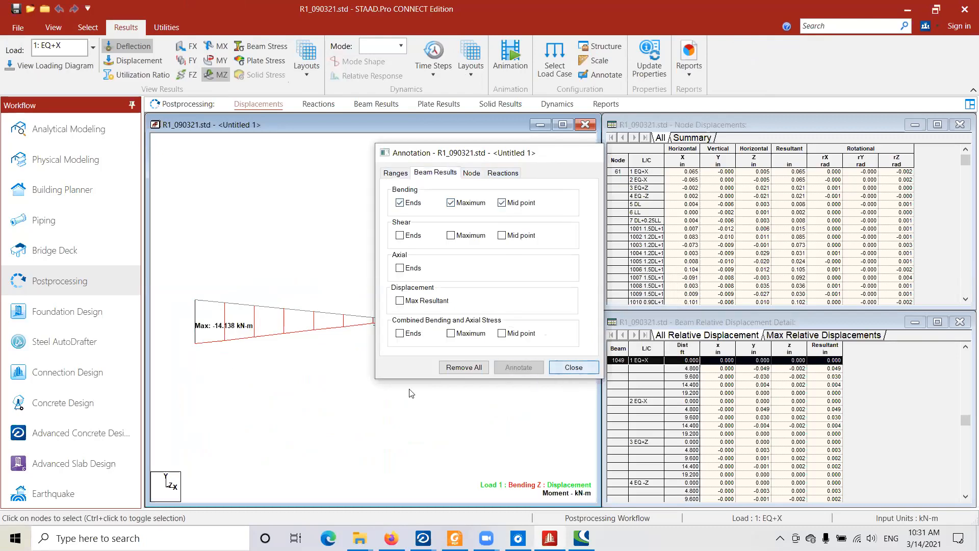
middle_drag(412, 311, 396, 261)
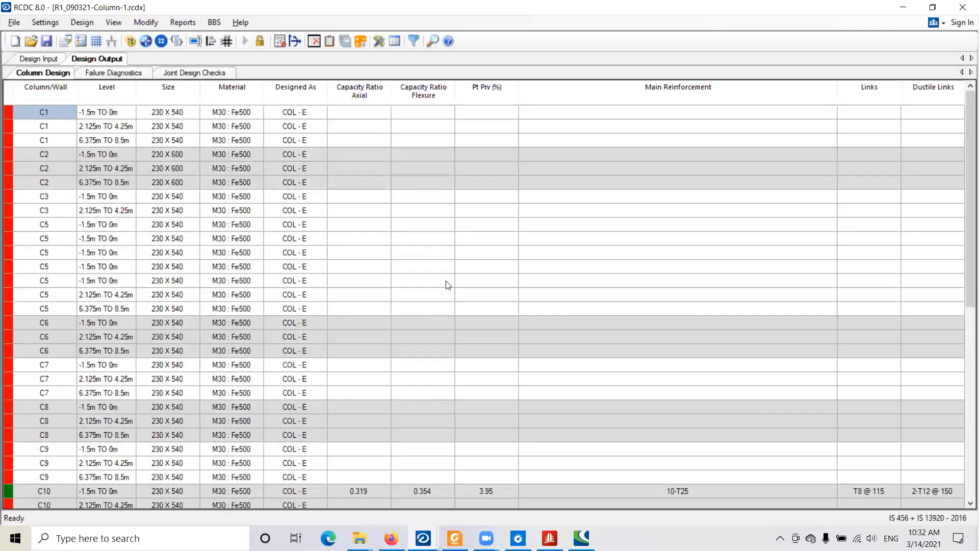
- Switch to RCDC with R1_090321-Column-1.rcdx and examine the column design results for columns C1 to C17
scroll(132, 104, down, 8)
scroll(545, 158, up, 8)
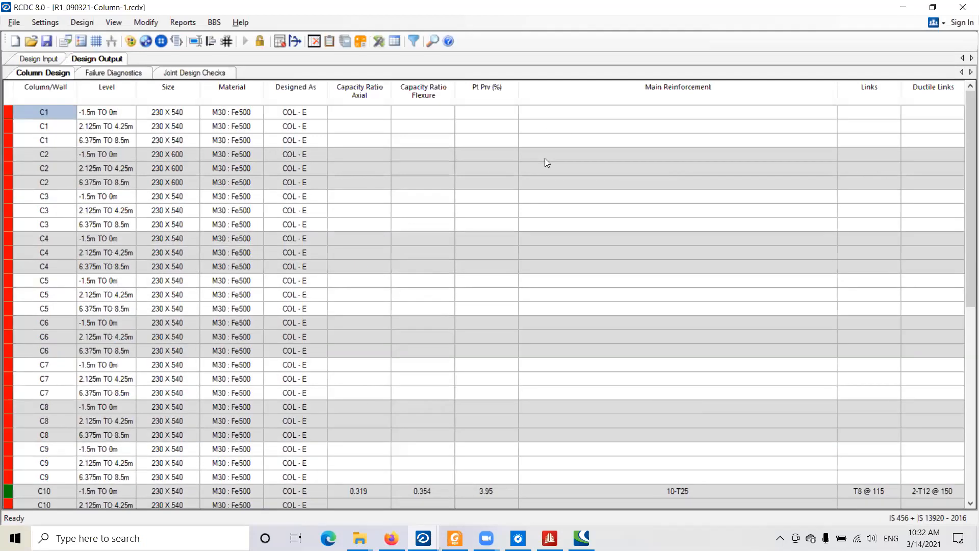
scroll(544, 158, down, 9)
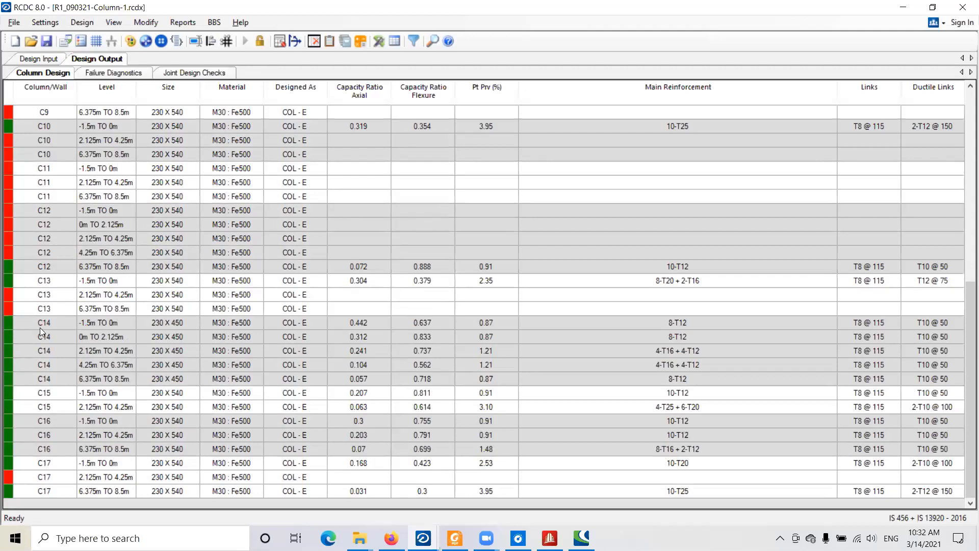
scroll(40, 328, up, 7)
scroll(55, 239, up, 2)
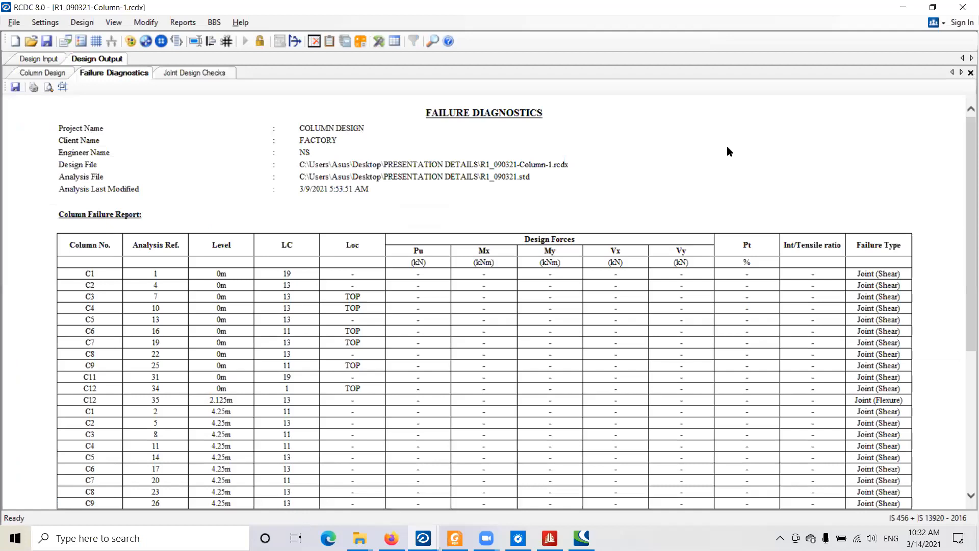
- Examine the Failure Diagnostics report, checking the failure type, level and load case listed for each column
scroll(784, 125, down, 5)
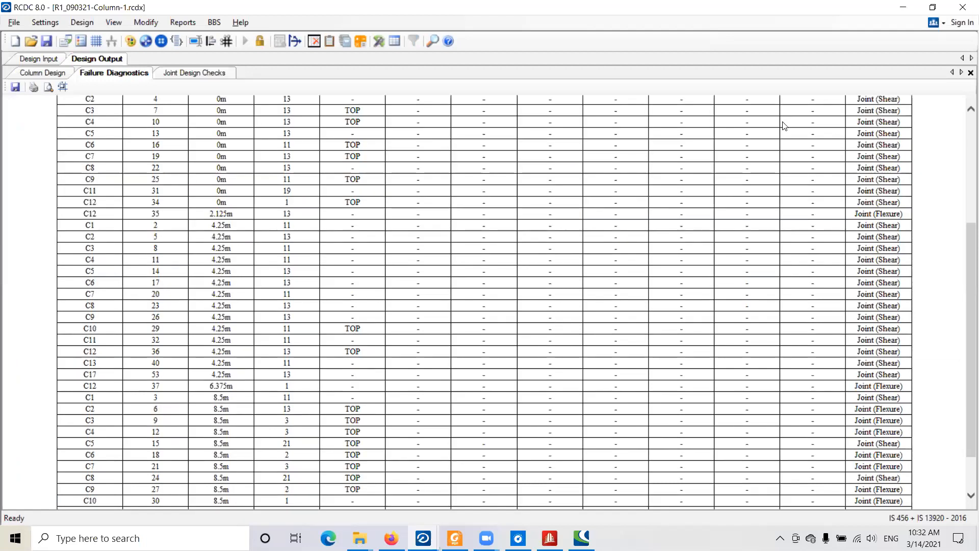
scroll(855, 278, up, 5)
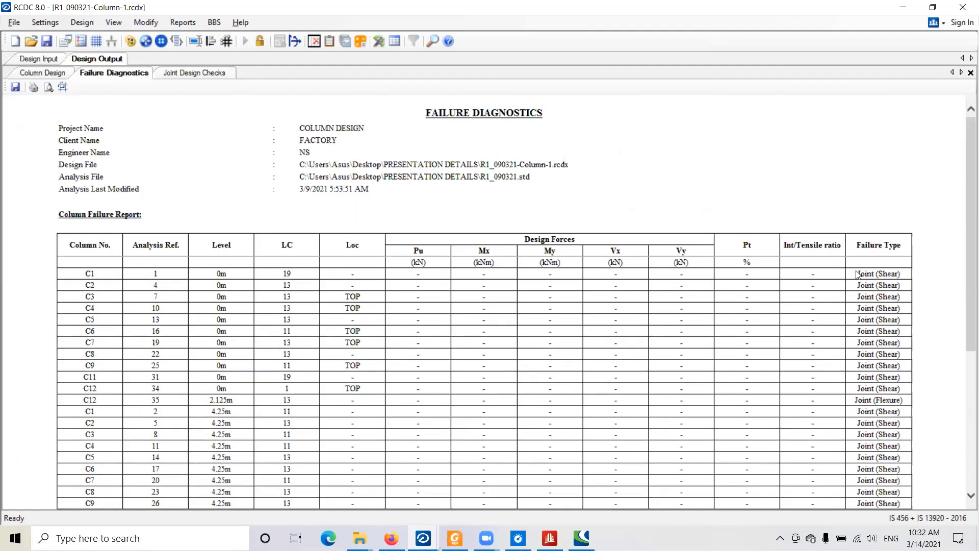
scroll(857, 276, down, 6)
scroll(870, 214, up, 6)
scroll(869, 215, down, 6)
scroll(343, 222, up, 1)
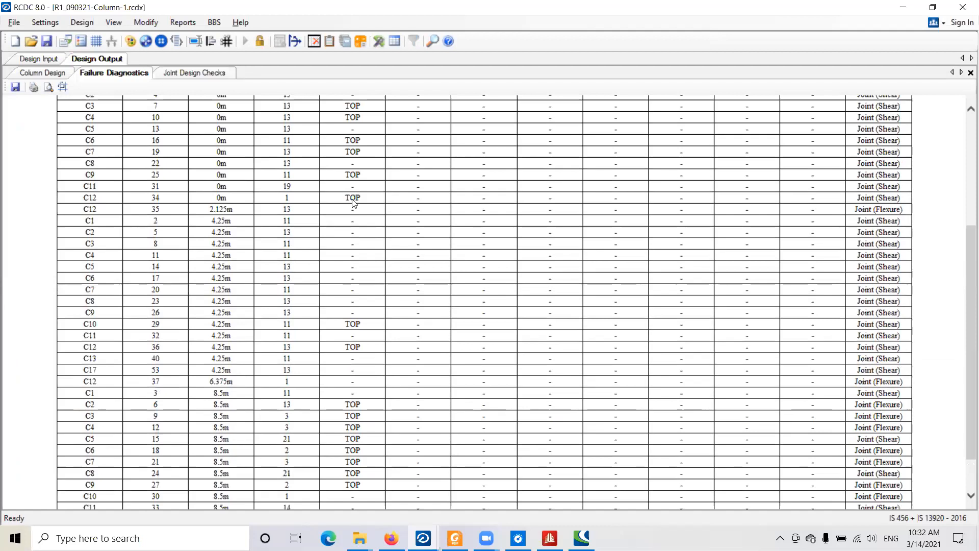
scroll(353, 203, up, 5)
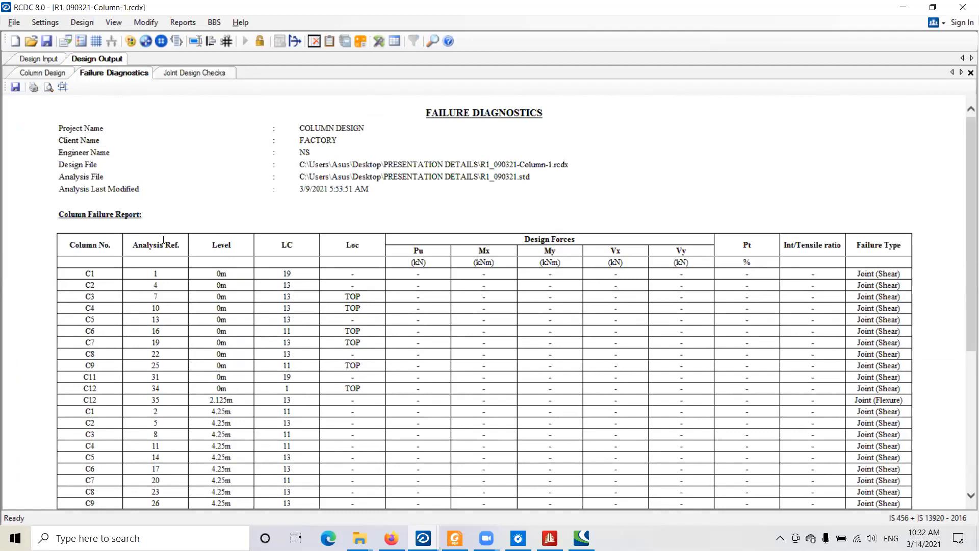
scroll(176, 127, down, 2)
scroll(169, 77, down, 3)
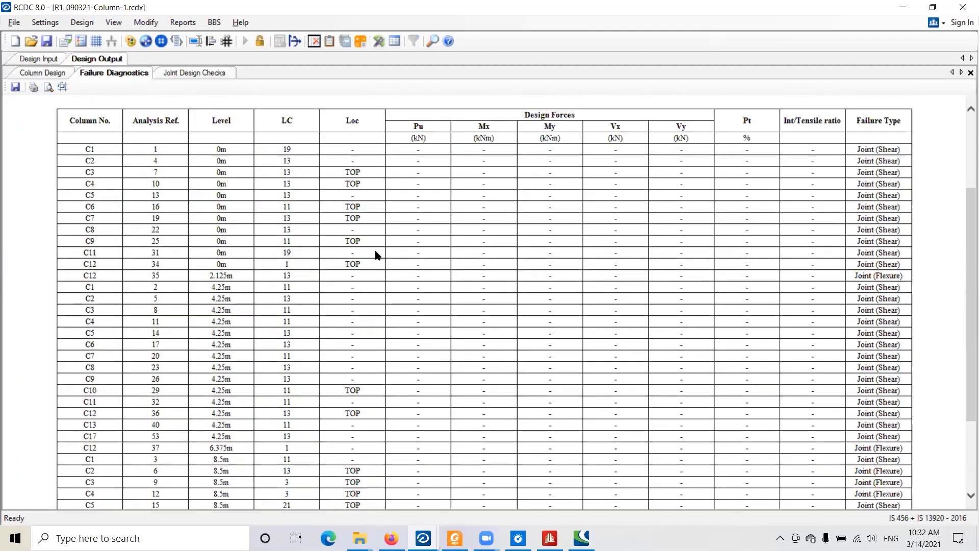
scroll(375, 254, down, 2)
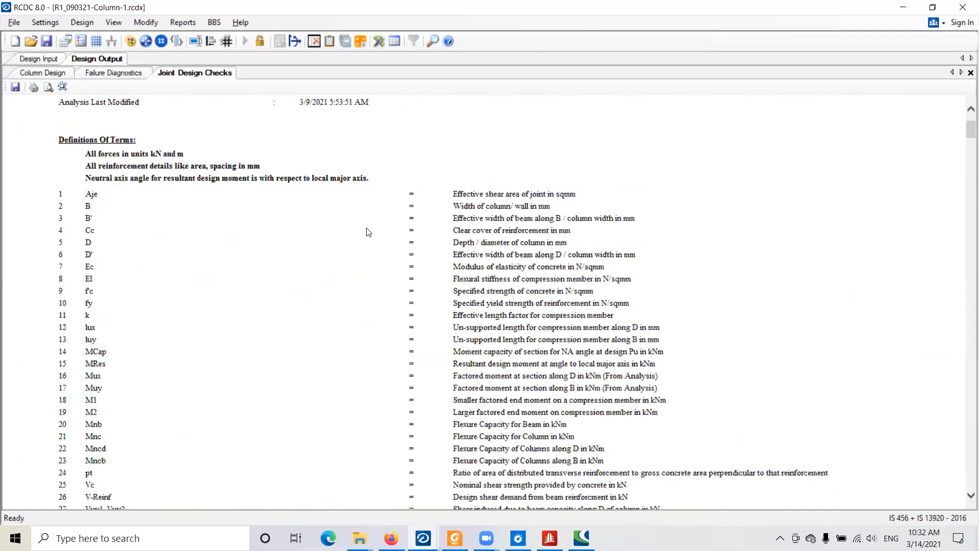
- Examine the joint design checks for column C14, including flexure and shear strength, and return to the column design table
scroll(191, 255, down, 2)
scroll(143, 214, down, 5)
scroll(148, 215, up, 2)
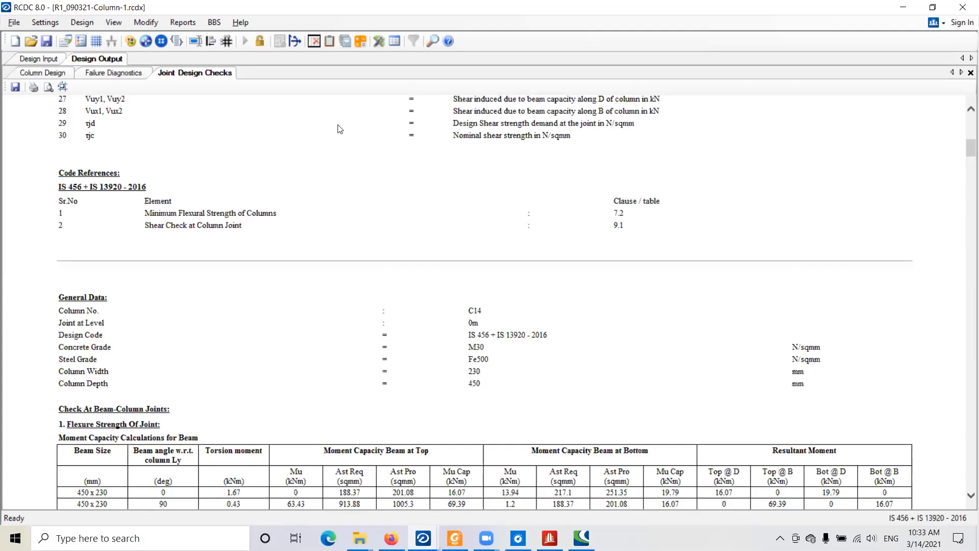
scroll(334, 169, down, 1)
scroll(334, 166, down, 15)
scroll(78, 131, up, 5)
scroll(405, 170, down, 8)
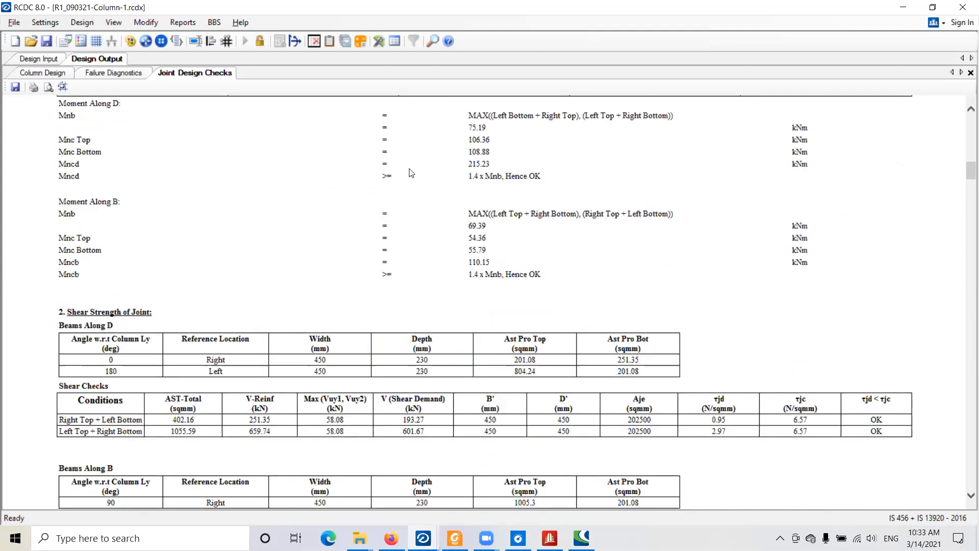
scroll(420, 225, up, 7)
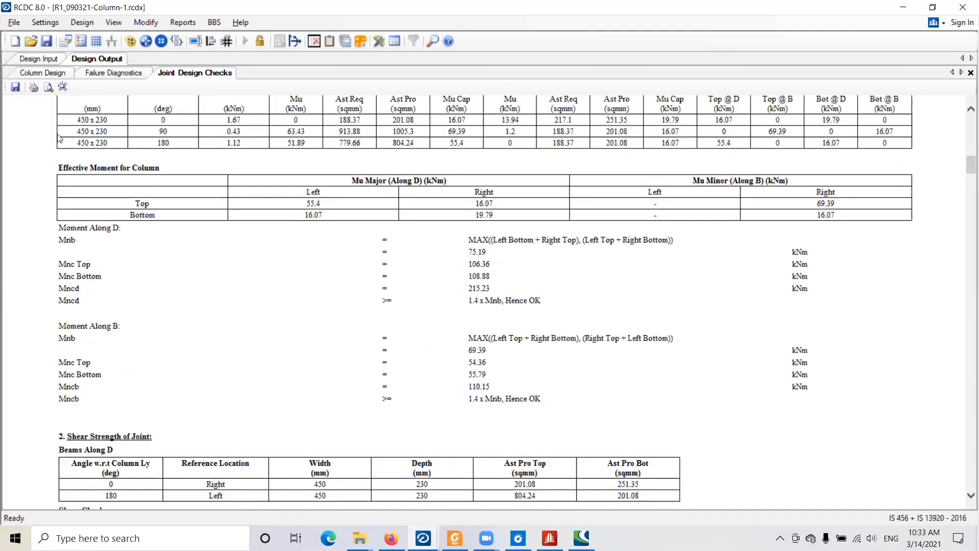
click(35, 73)
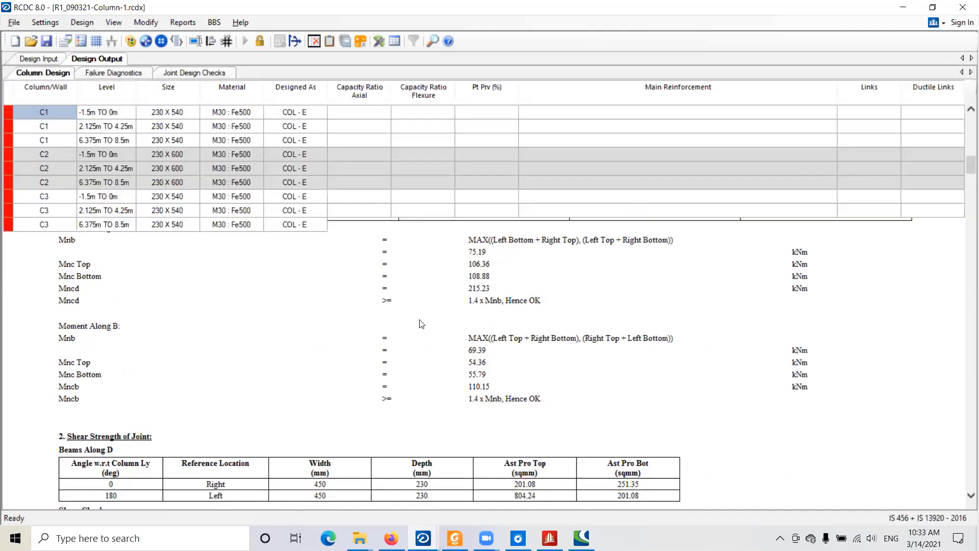
scroll(421, 323, down, 1)
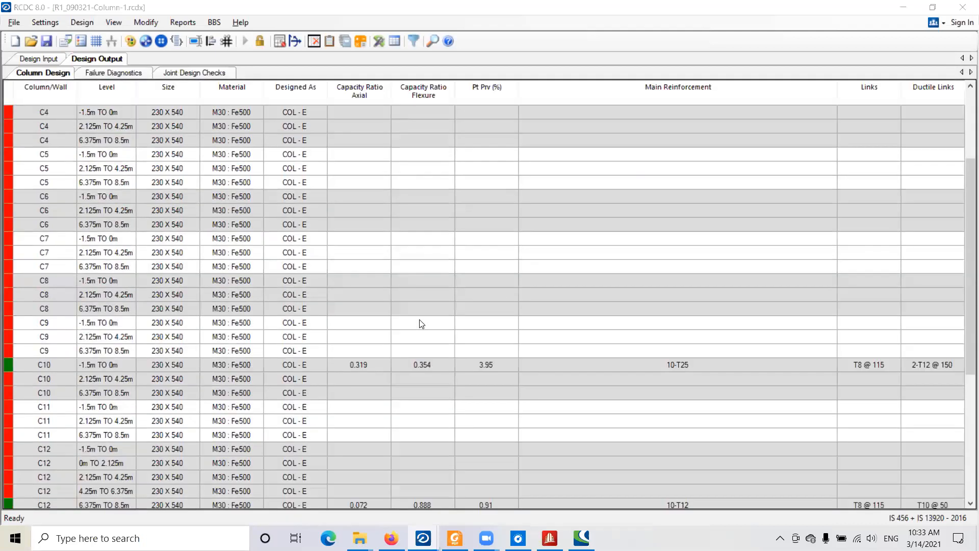
- Switch to the RCDC window with R1_FOOTING_DESIGN.rcdx and look over the footing design table and foundation layout
key(alt+Tab)
key(Down)
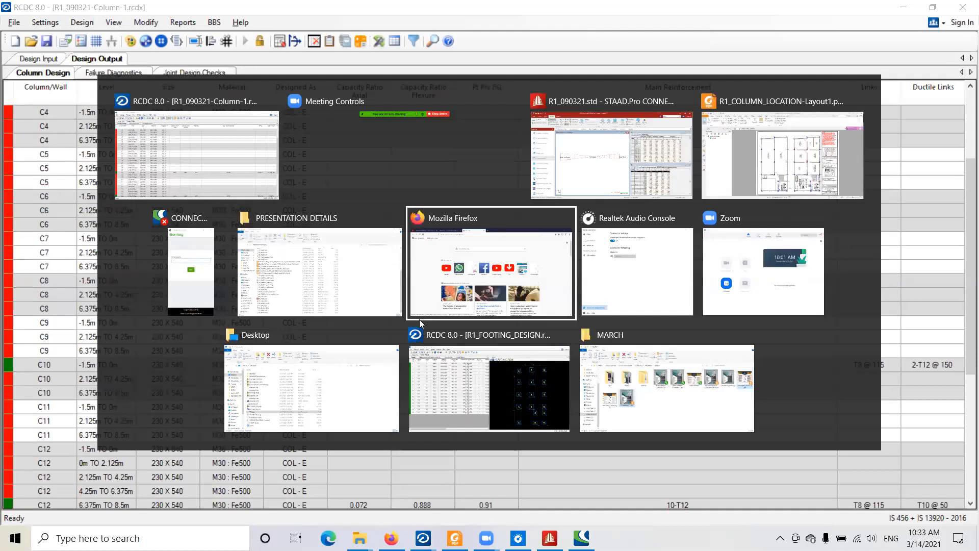
key(alt+Tab)
key(alt+Tab)
key(alt+Tab)
key(alt+Tab)
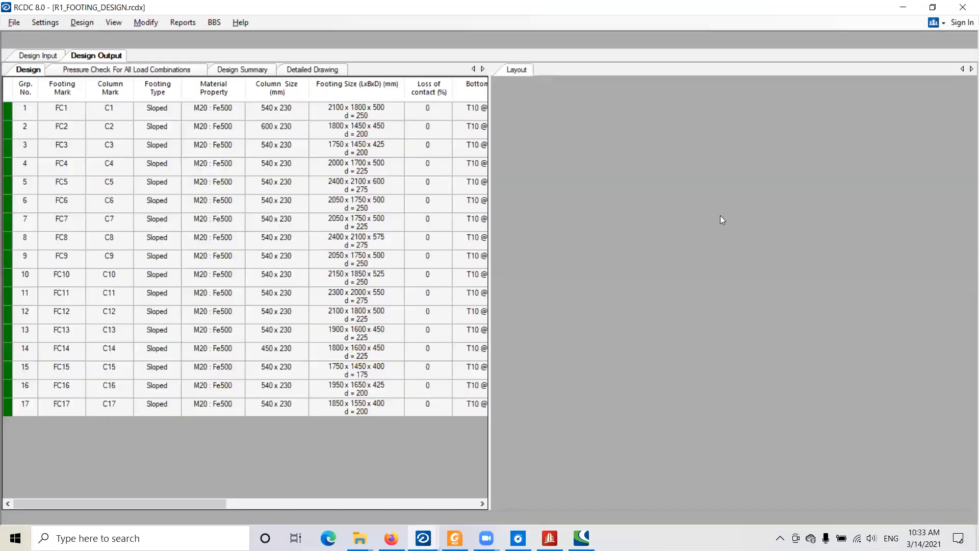
middle_drag(701, 214, 673, 206)
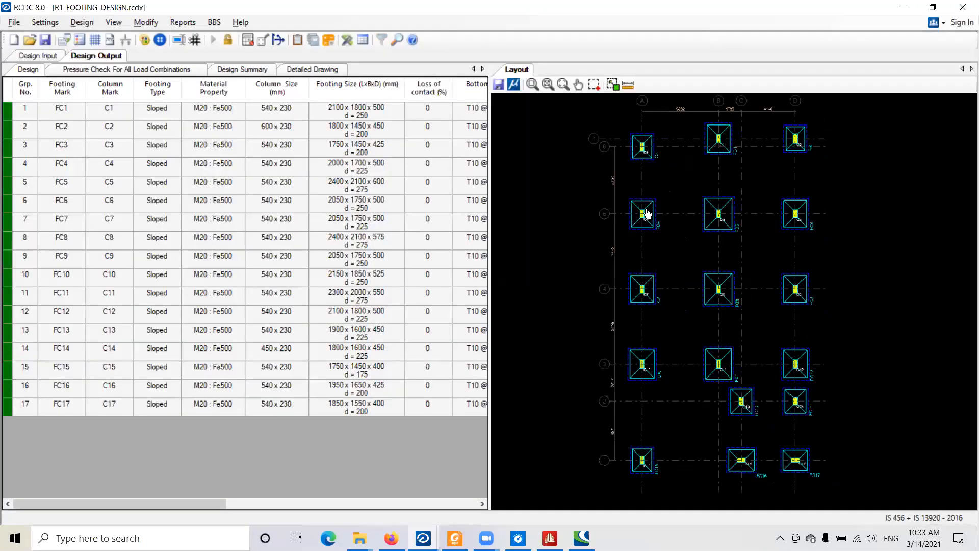
scroll(649, 211, down, 2)
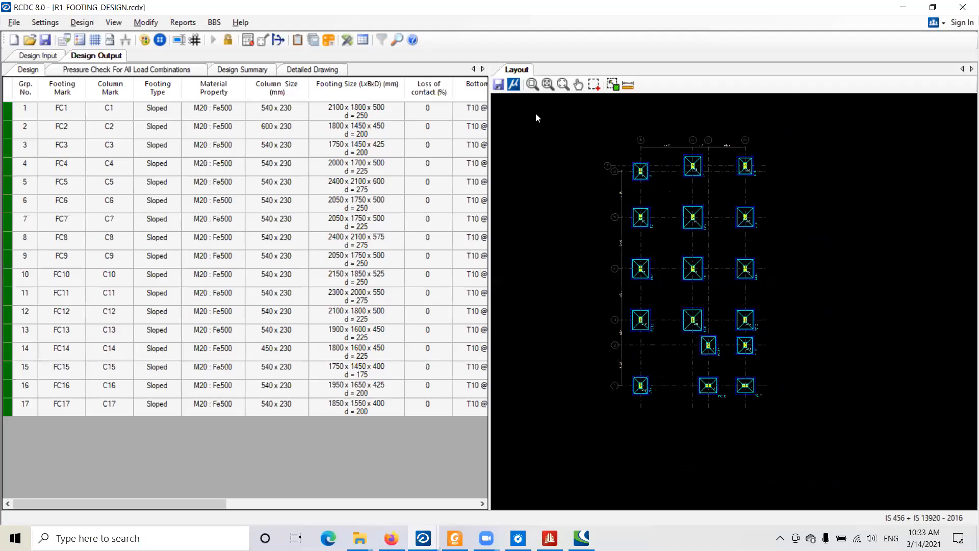
middle_drag(644, 185, 656, 182)
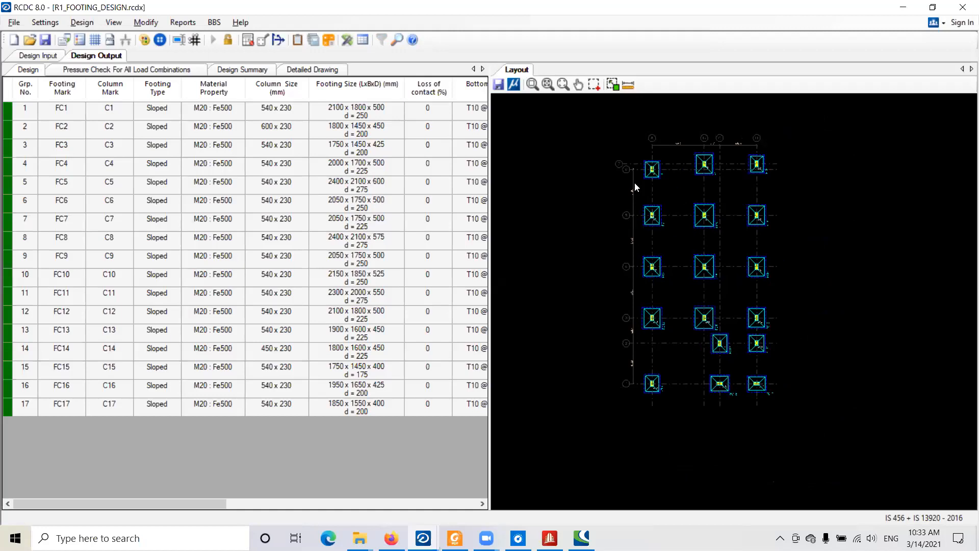
- Examine the Pressure Check For All Load Combinations report, comparing each footing's maximum soil pressure with the permissible net SBC
click(118, 70)
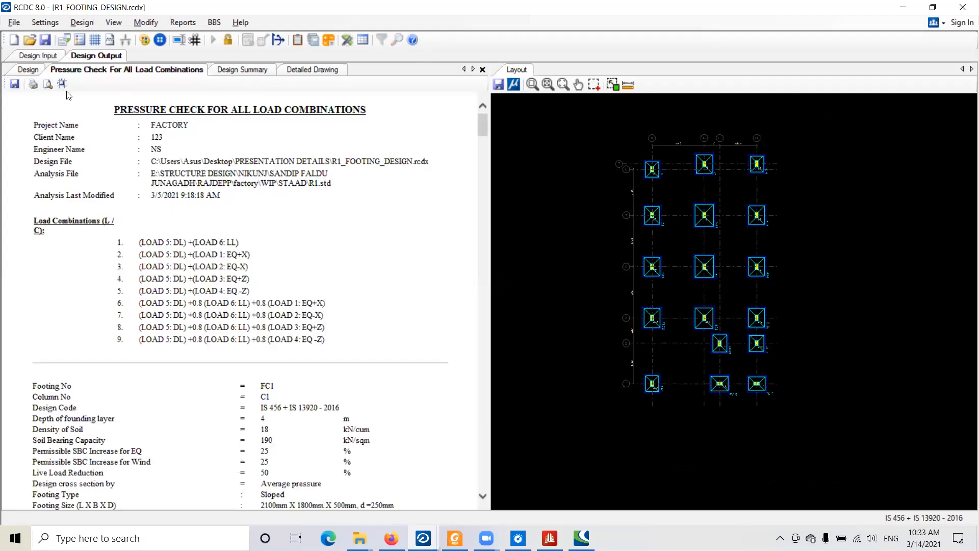
scroll(176, 225, down, 3)
scroll(176, 225, down, 10)
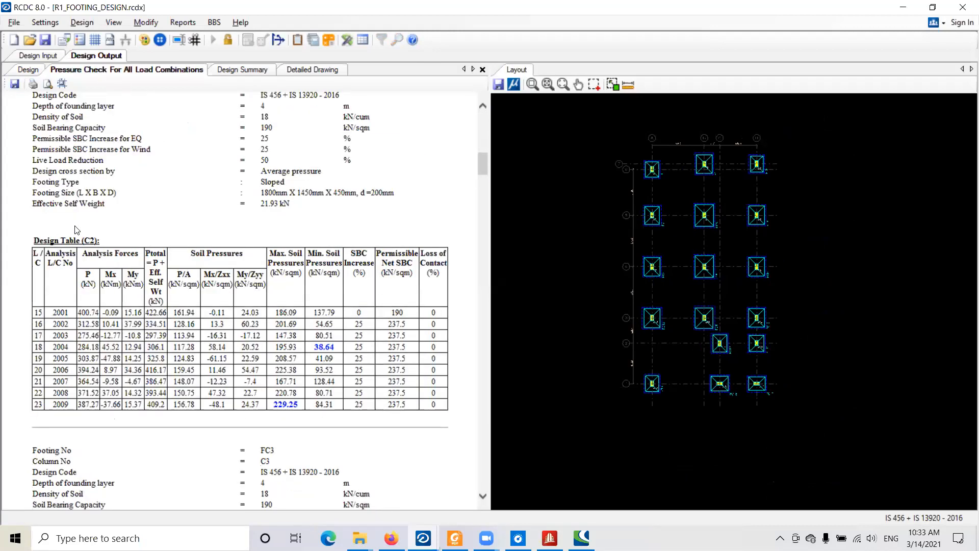
scroll(71, 173, up, 3)
scroll(72, 113, up, 5)
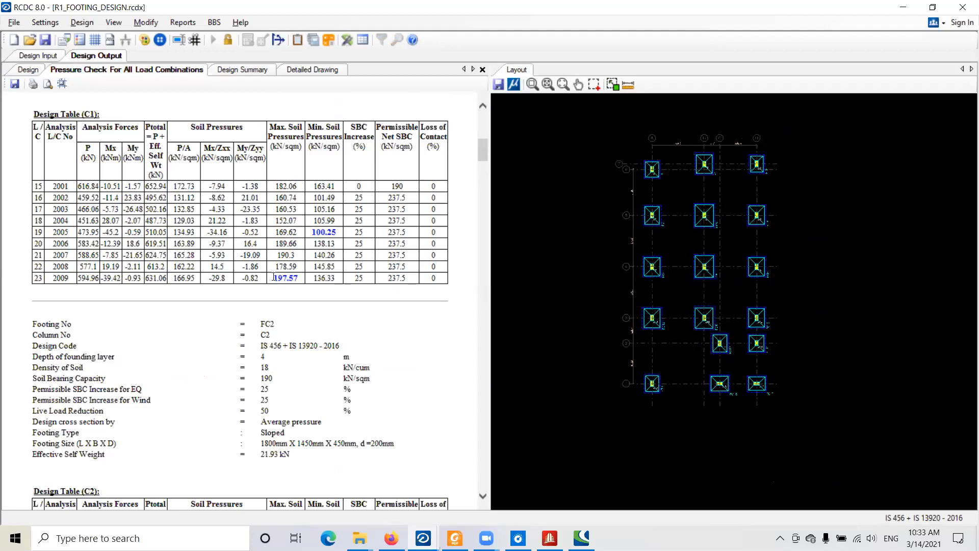
scroll(249, 203, down, 10)
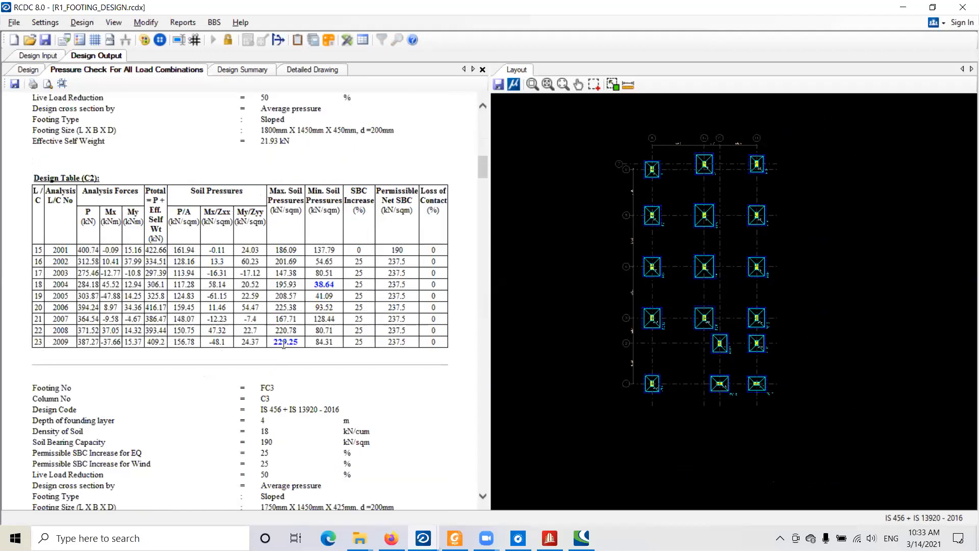
scroll(284, 344, down, 14)
scroll(282, 334, down, 6)
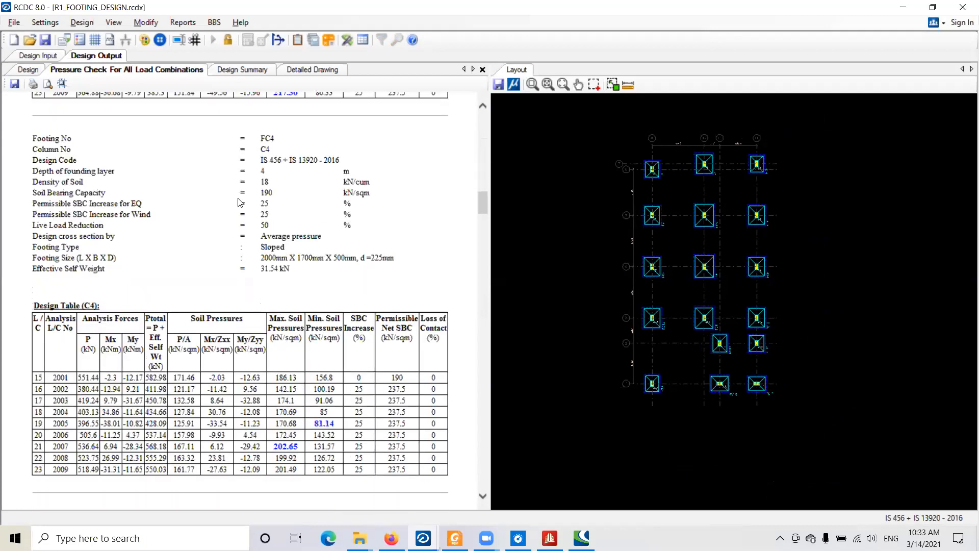
scroll(219, 127, down, 20)
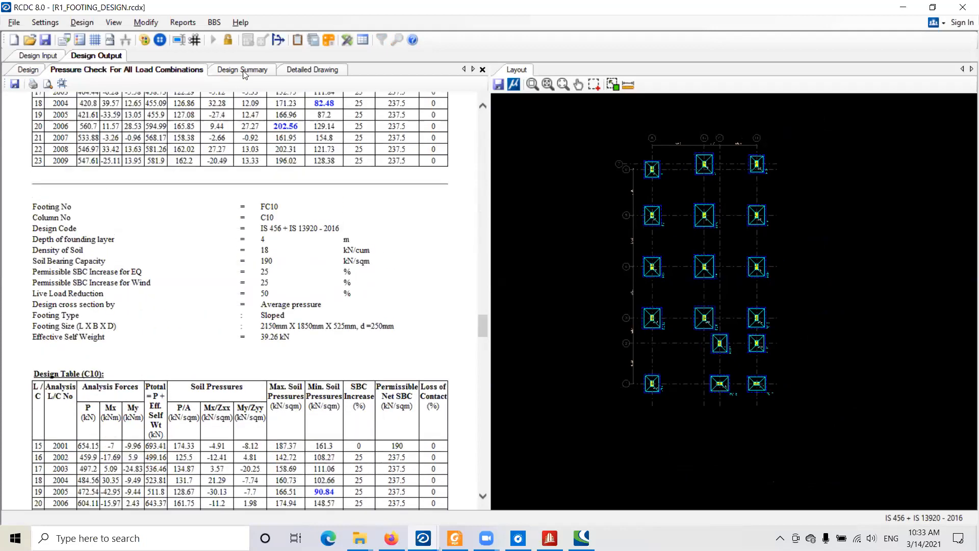
- Look through the footing sizes and reinforcement in the Design Summary, and open the detailed drawing of the footings
click(246, 70)
scroll(34, 225, down, 3)
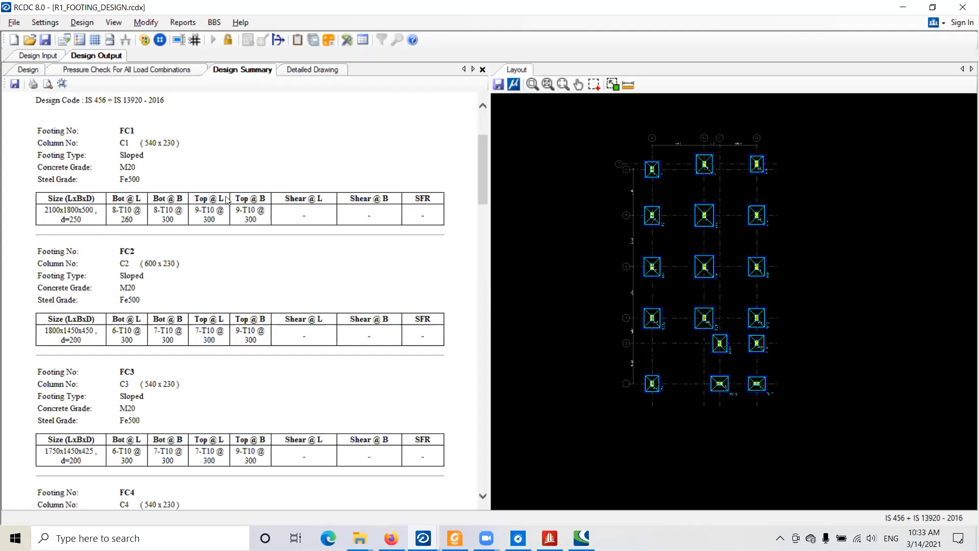
scroll(227, 199, down, 10)
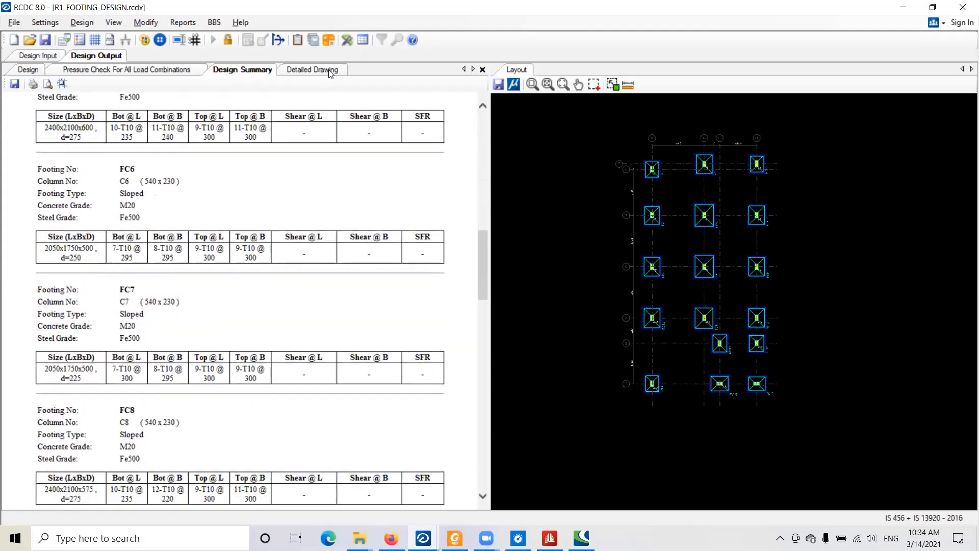
click(329, 72)
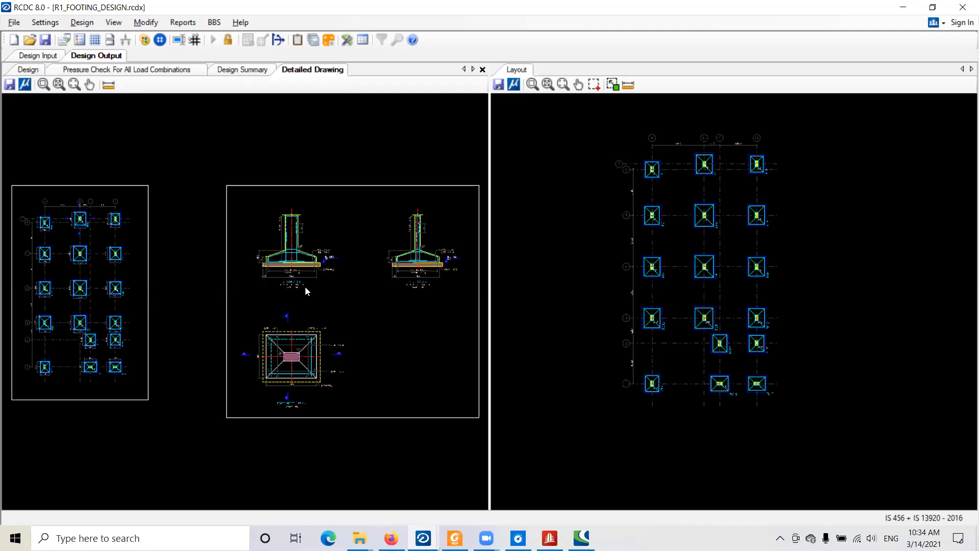
- Examine Section 1-1 of footing FC1 in the detailed drawing, including its dimensions, reinforcement and column links
middle_drag(270, 269, 335, 248)
middle_drag(234, 227, 322, 213)
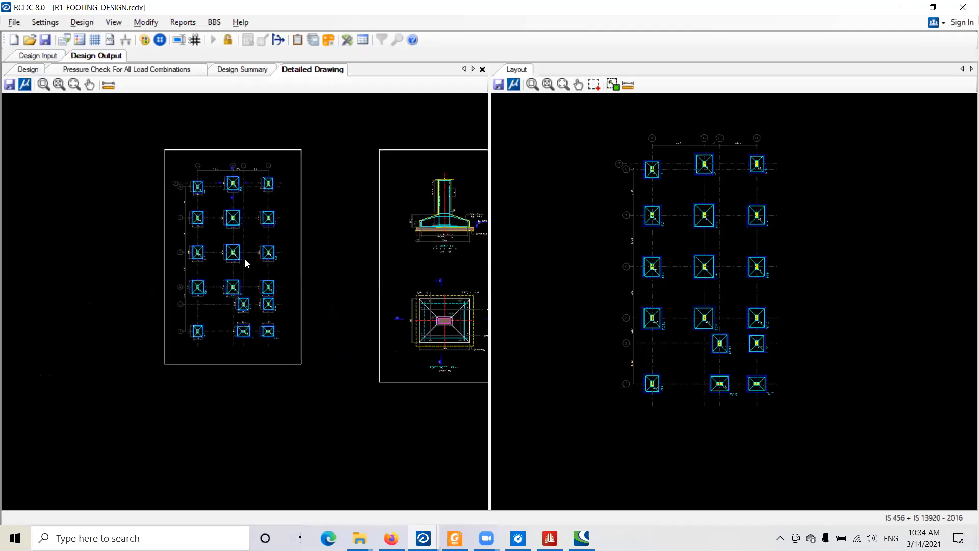
middle_drag(457, 209, 341, 192)
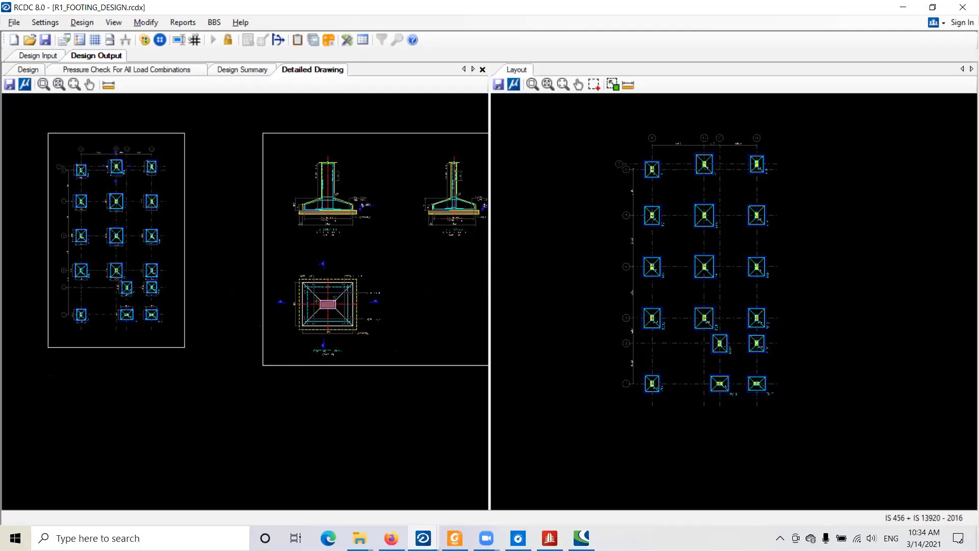
scroll(336, 188, up, 3)
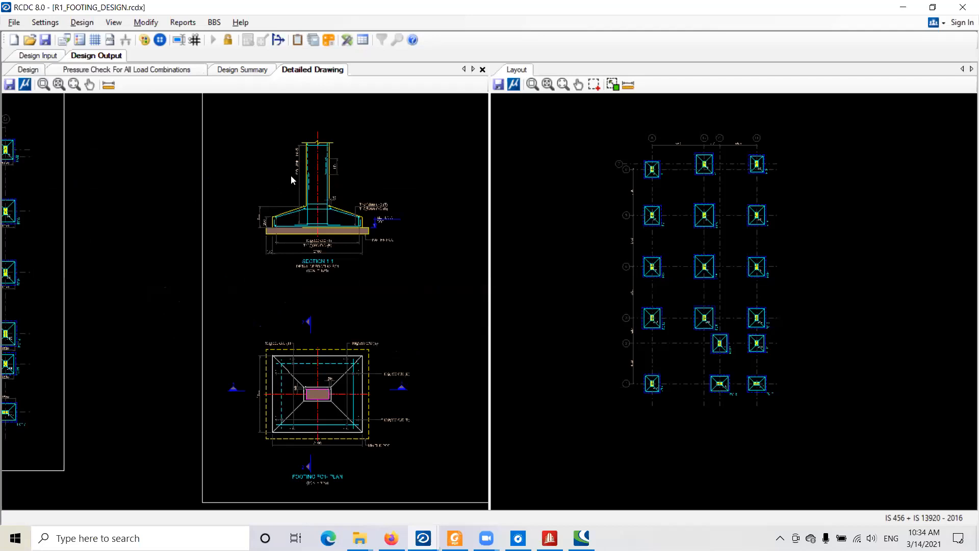
scroll(291, 175, up, 3)
middle_drag(198, 242, 199, 237)
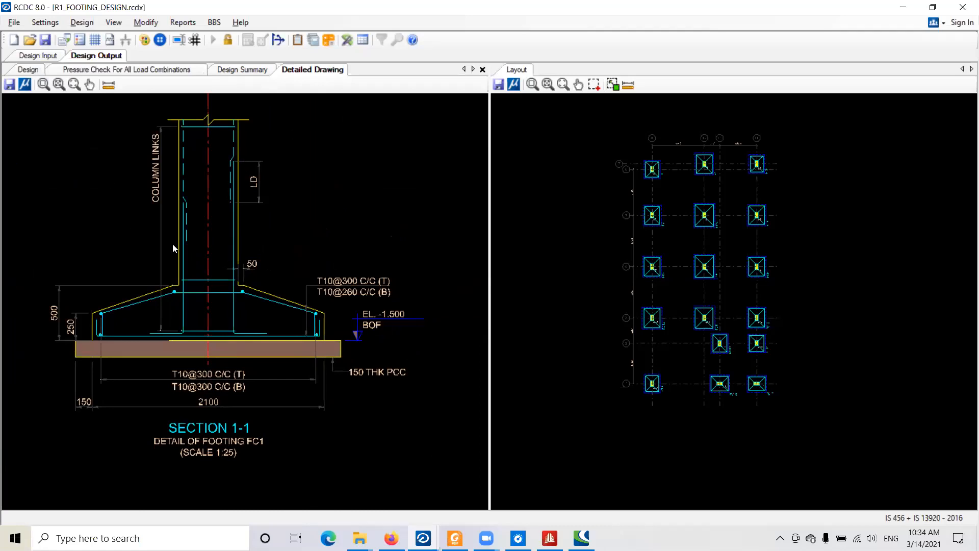
scroll(173, 249, down, 2)
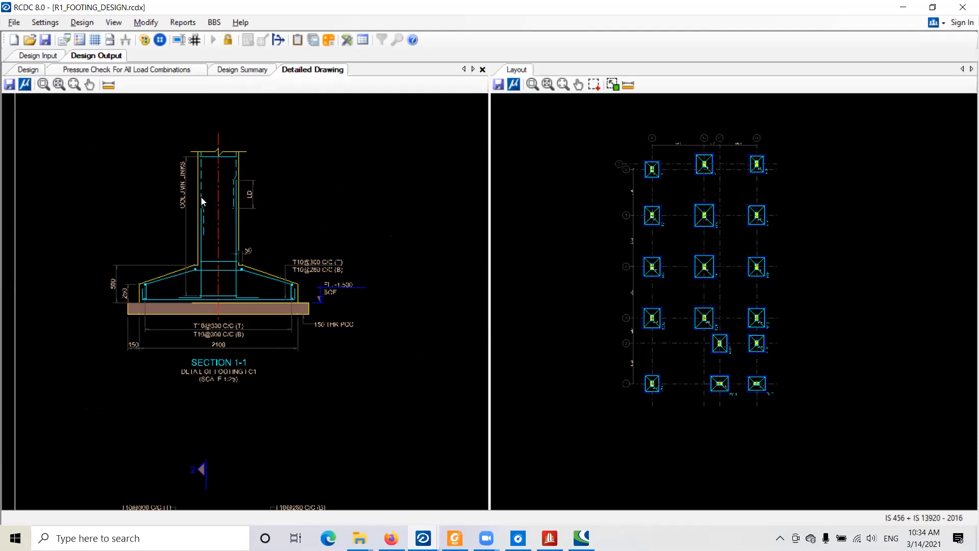
- Switch to Foxit Reader with R1_COLUMN_LOCATION-Layout1.pdf and look over the column layout and column schedule
key(alt+Tab)
key(alt+Tab)
key(alt+Tab)
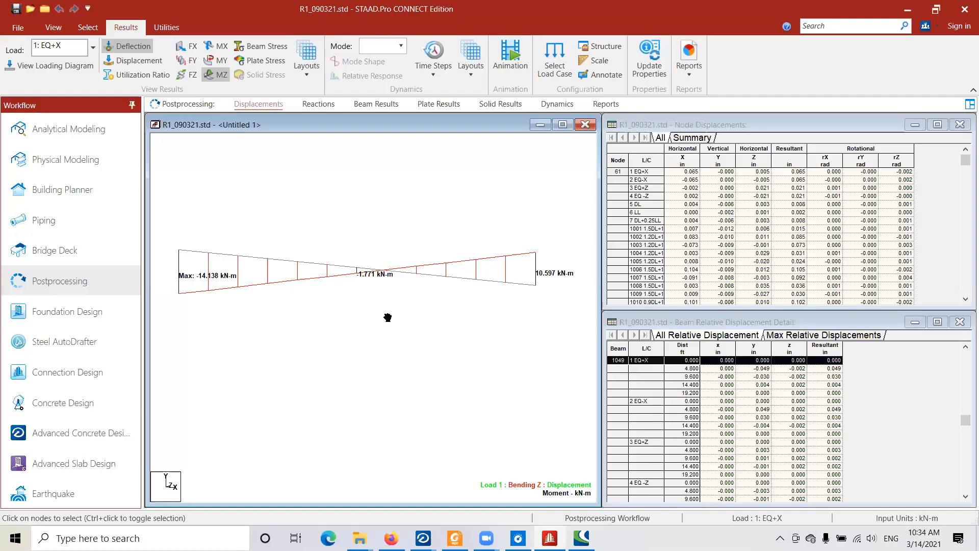
key(alt+Tab)
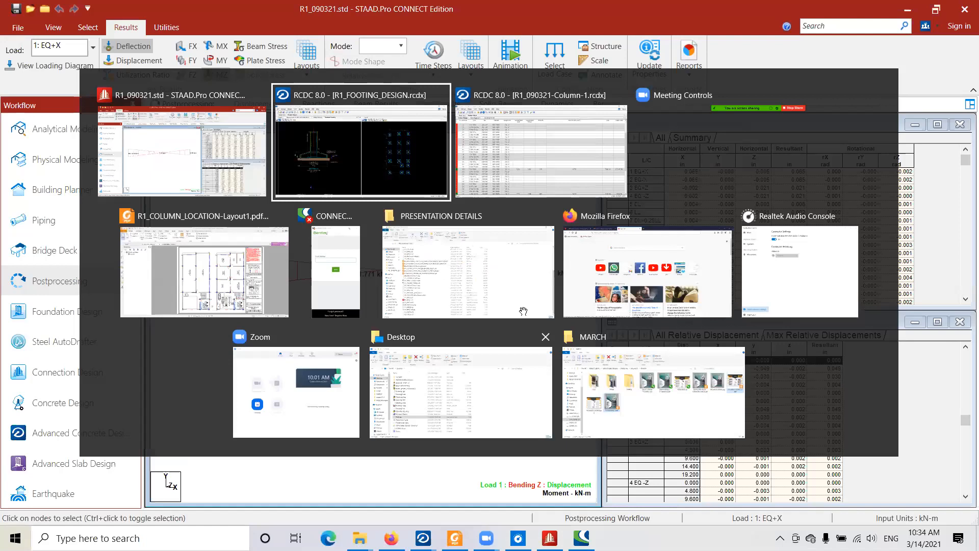
key(alt+Tab)
key(alt+Tab)
key(alt+Tab)
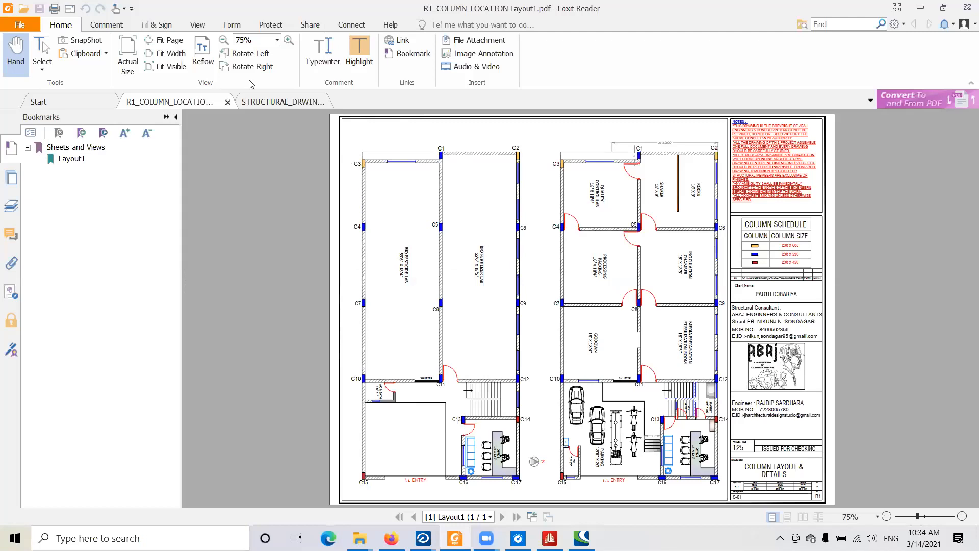
ctrl+scroll(266, 110, up, 1)
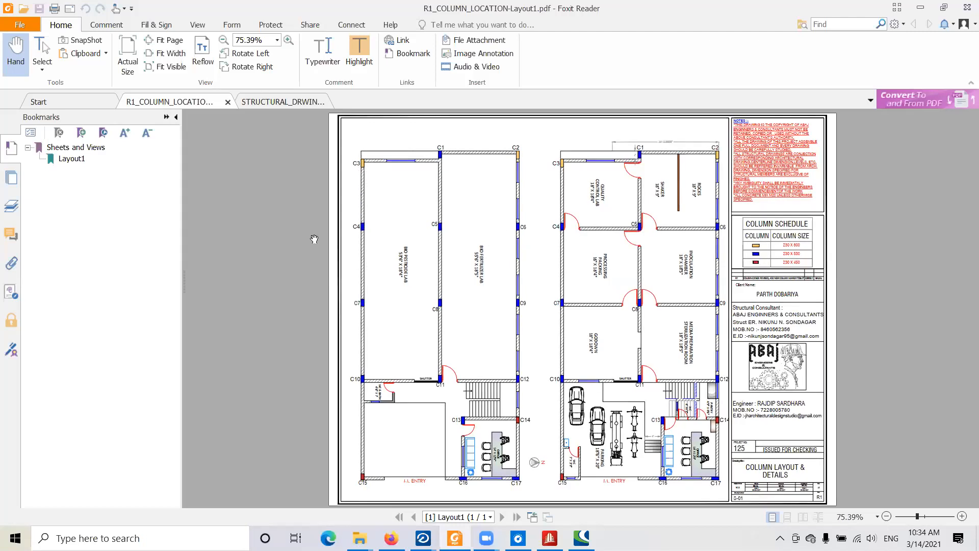
- Bring up the structural drawings PDF and examine the foundation layout, footing sections and Schedule of Column
key(ctrl+Tab)
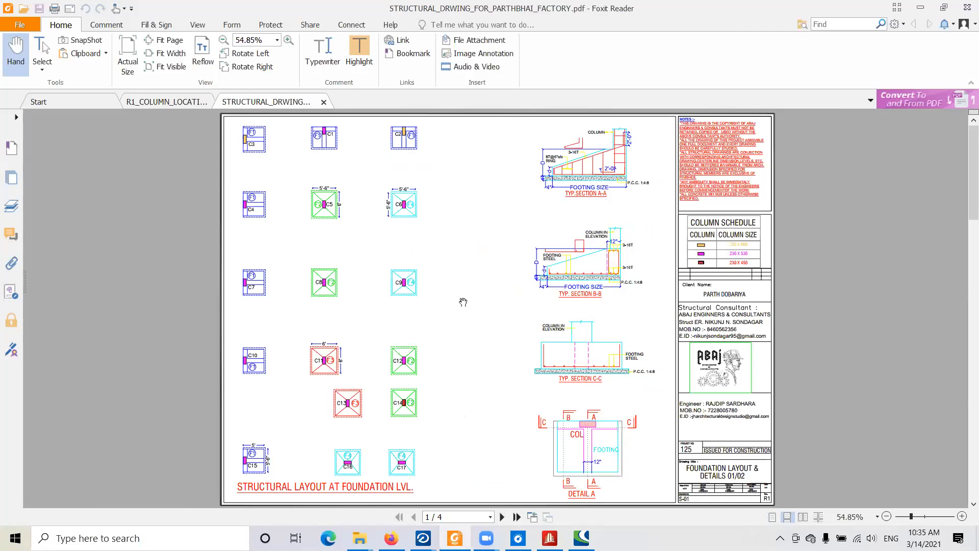
scroll(463, 301, down, 1)
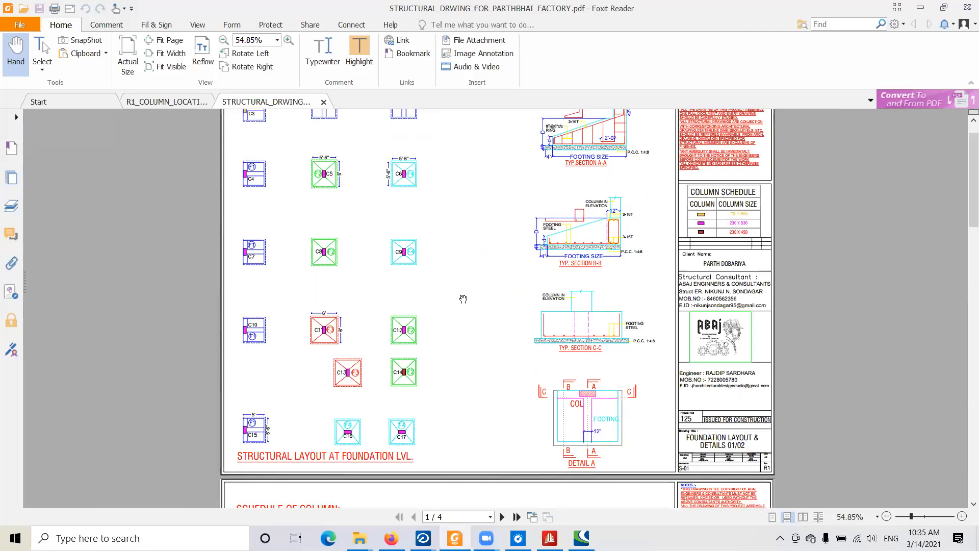
scroll(324, 223, down, 3)
scroll(341, 188, down, 10)
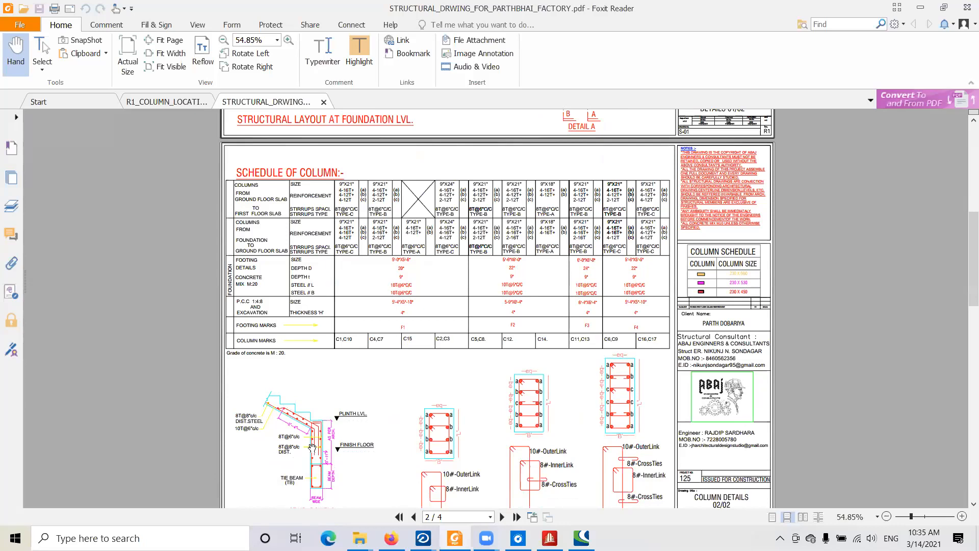
scroll(282, 384, down, 1)
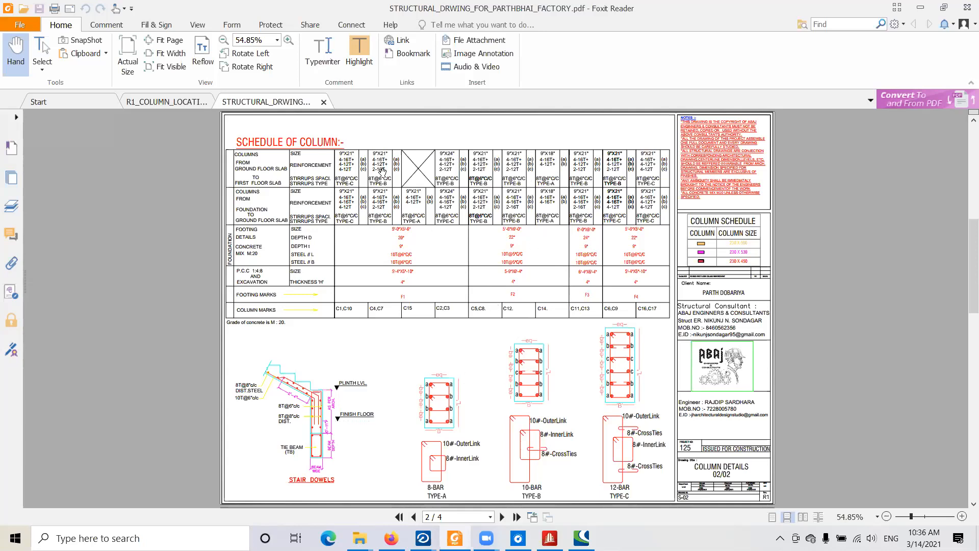
scroll(564, 292, down, 1)
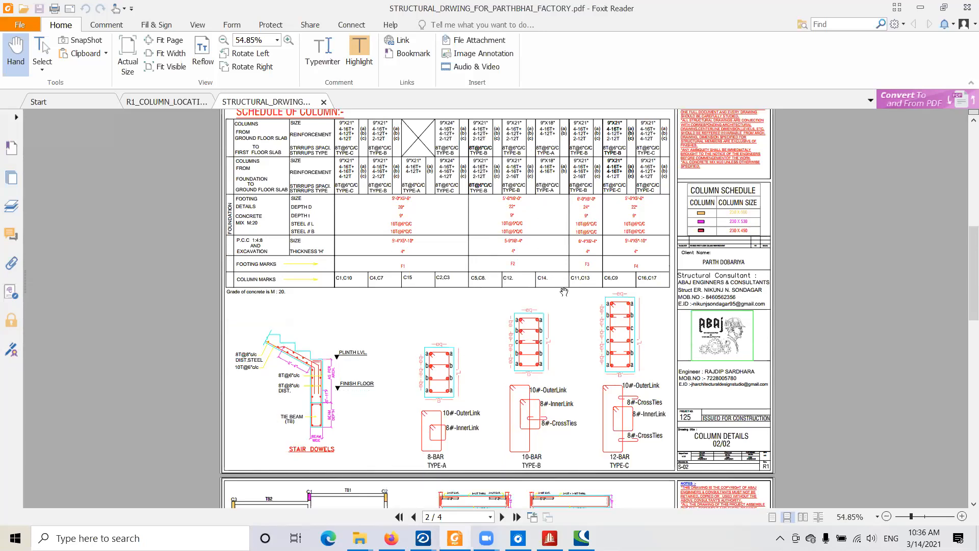
- Look over the structural layouts and beam details at tie beam level and at G.F. slab level
scroll(564, 291, down, 3)
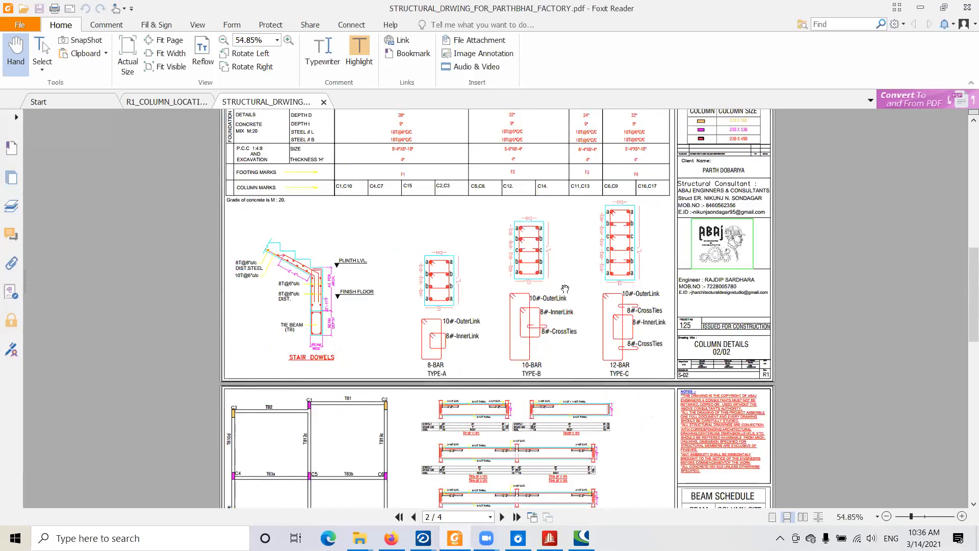
scroll(565, 289, down, 8)
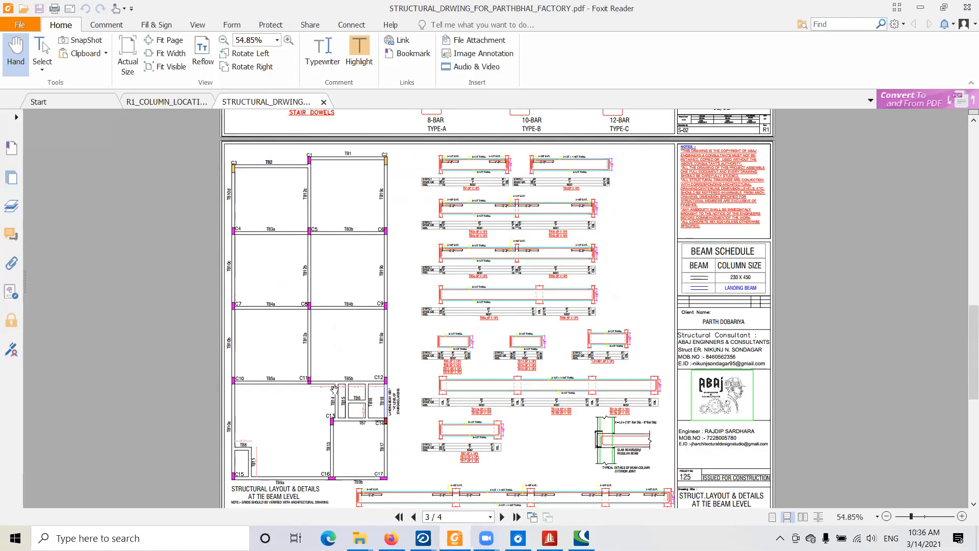
scroll(334, 389, down, 1)
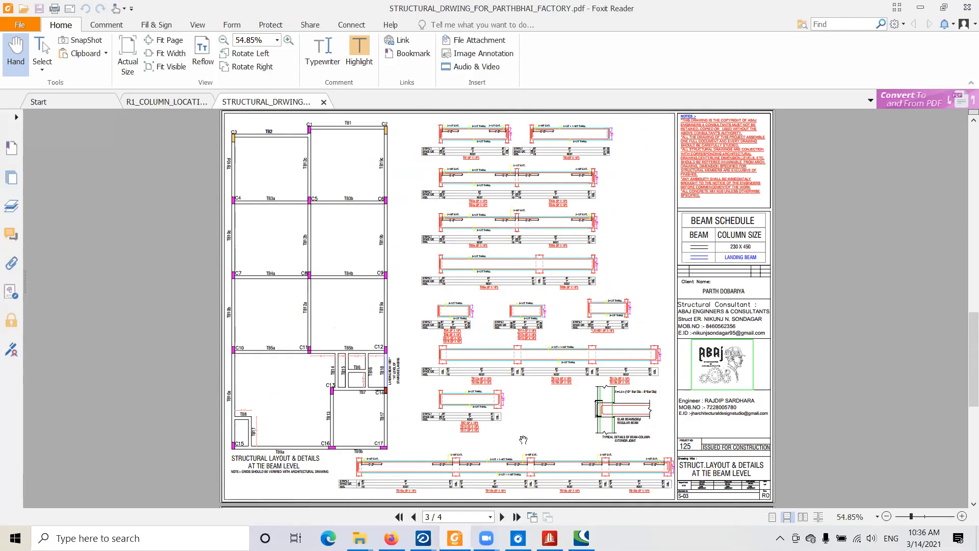
scroll(583, 287, down, 5)
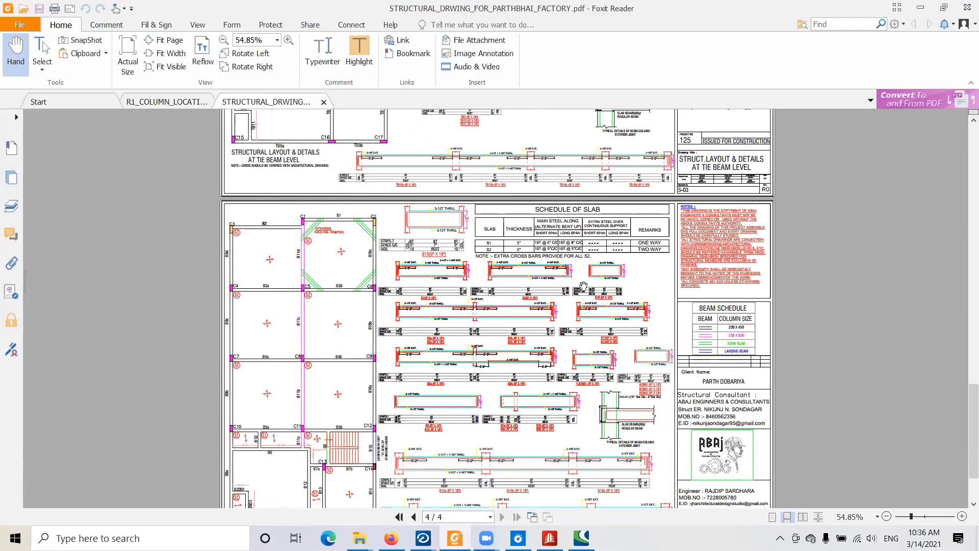
scroll(583, 286, down, 1)
scroll(323, 243, down, 1)
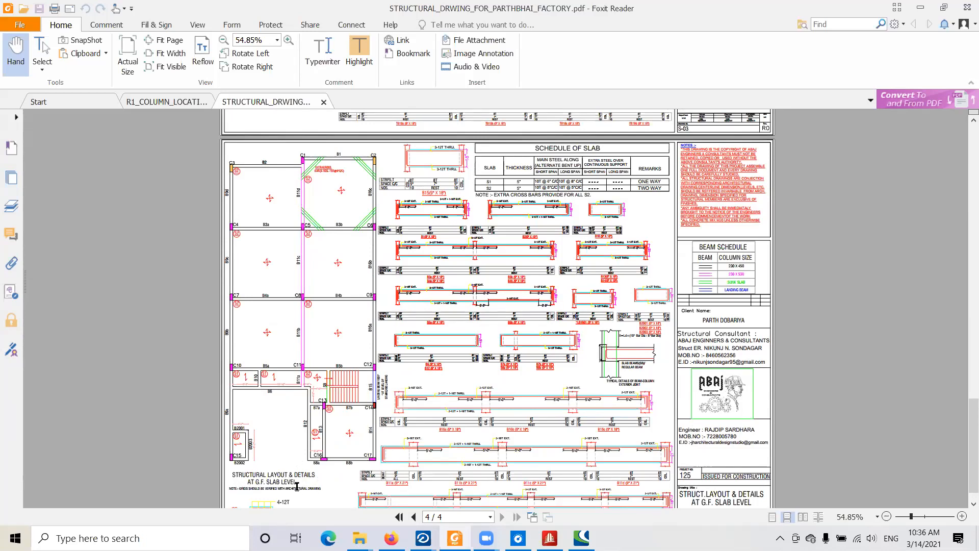
- Examine the Schedule of Slab and the beam reinforcement details on the G.F. slab level sheet up close
ctrl+scroll(433, 159, up, 1)
ctrl+scroll(582, 179, up, 2)
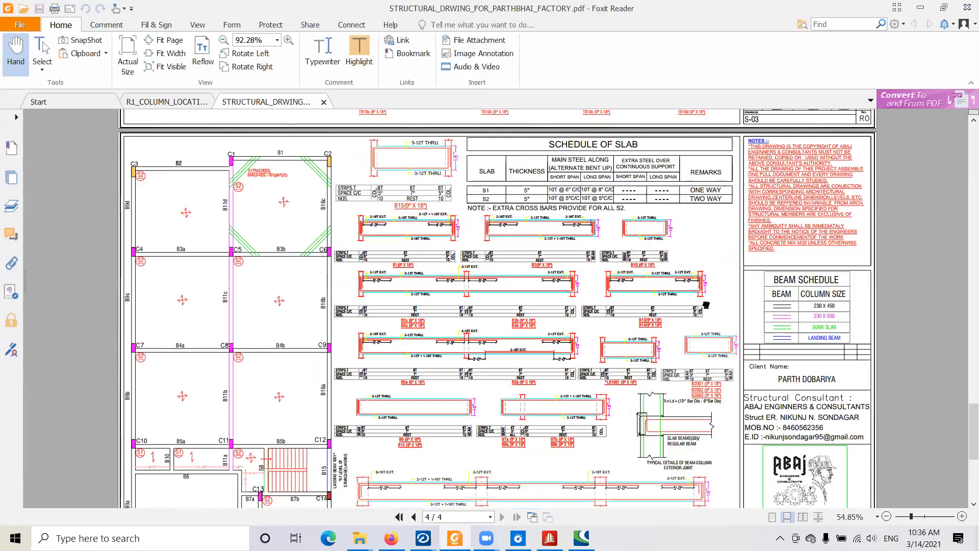
ctrl+scroll(461, 262, up, 1)
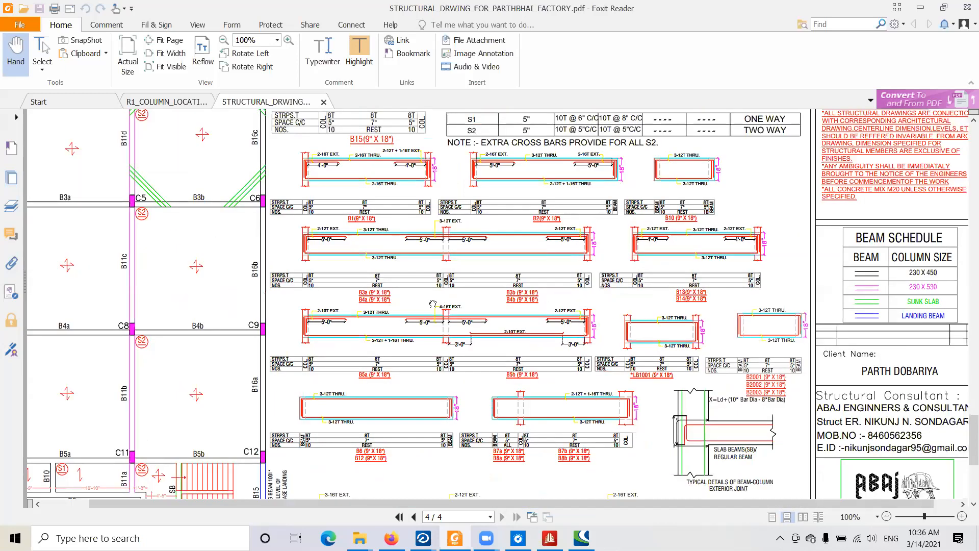
drag(401, 296, 478, 161)
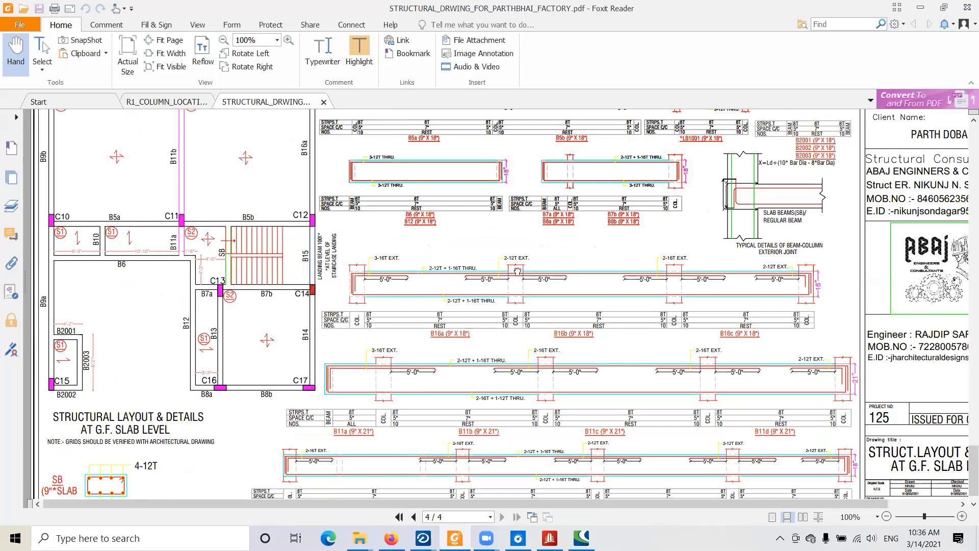
drag(518, 272, 512, 472)
ctrl+scroll(504, 253, down, 1)
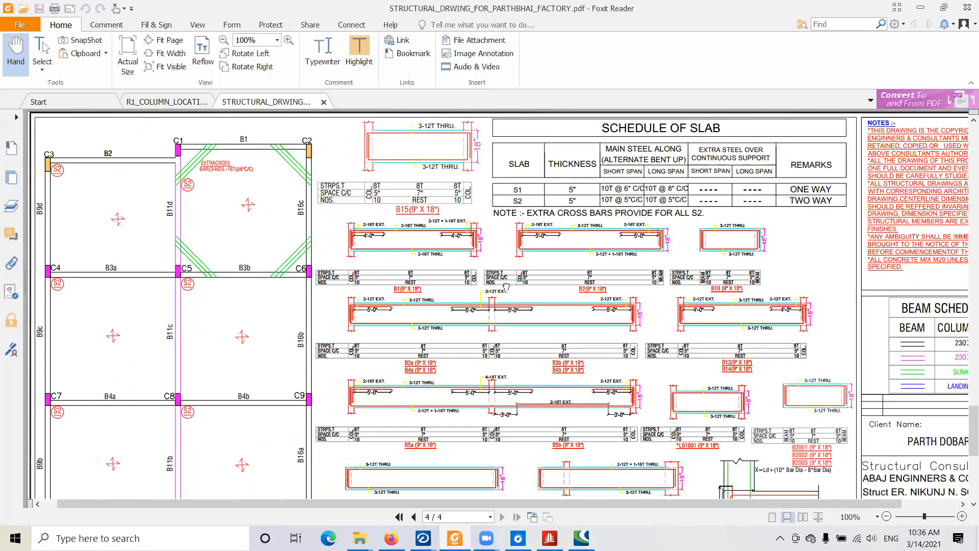
ctrl+scroll(514, 306, down, 1)
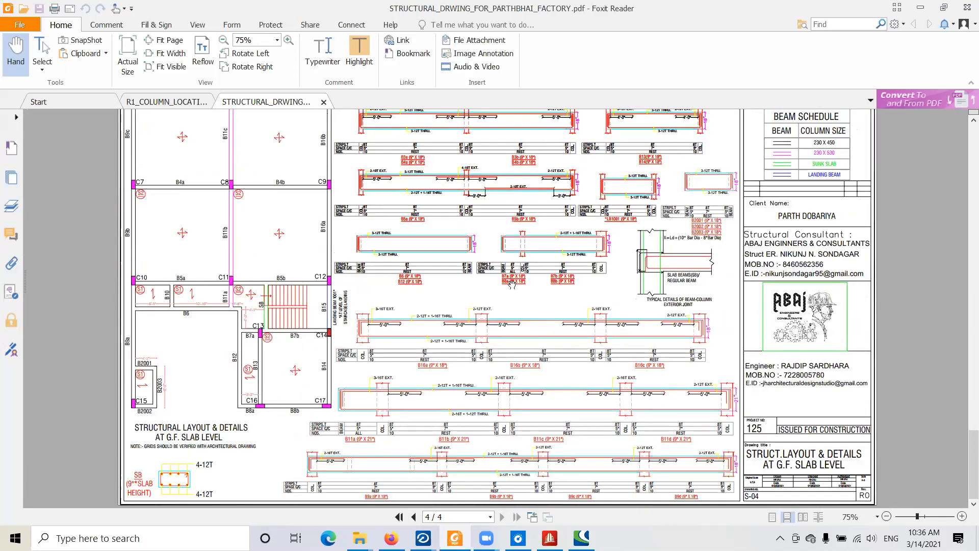
ctrl+scroll(512, 284, down, 1)
scroll(512, 284, up, 3)
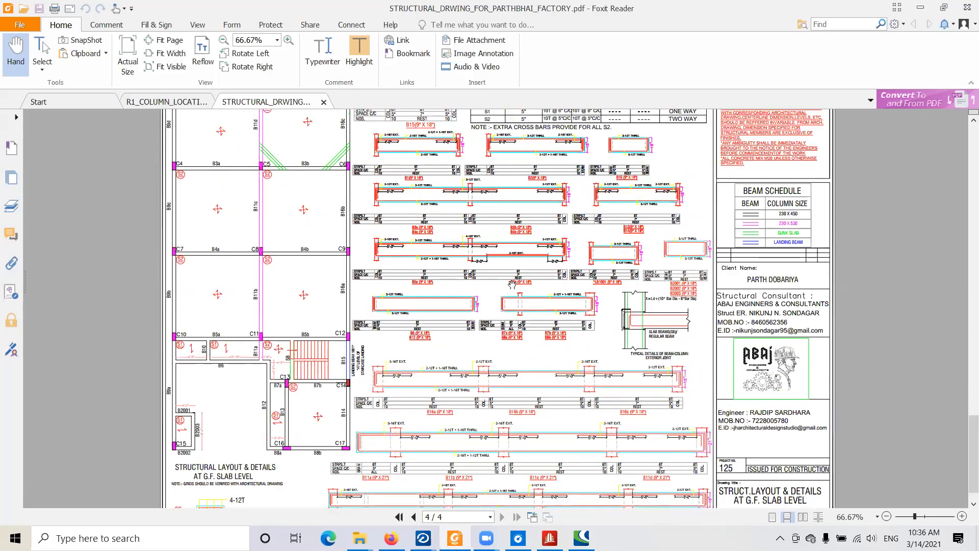
scroll(512, 284, up, 1)
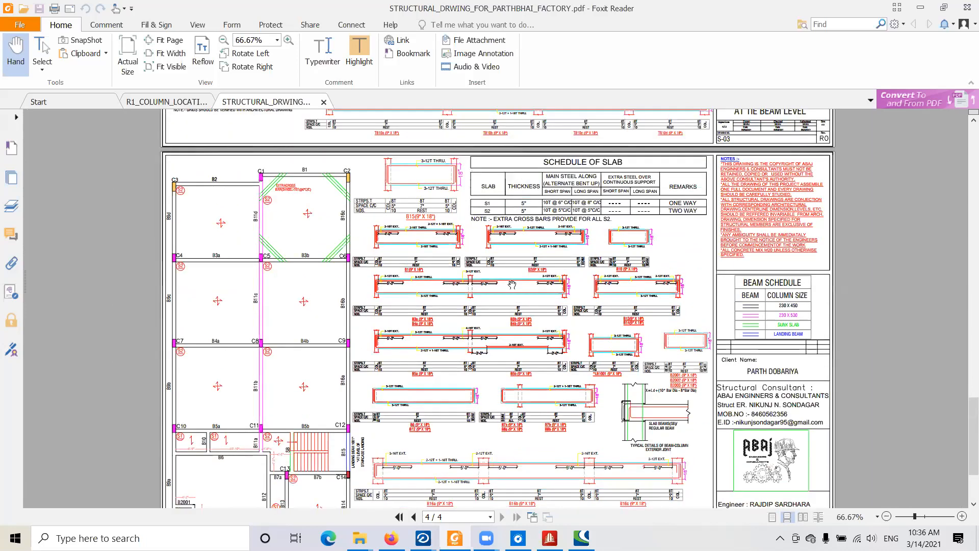
- Revisit the Schedule of Column on sheet 2, and return to the G.F. slab level sheet
scroll(512, 284, up, 15)
scroll(511, 315, down, 11)
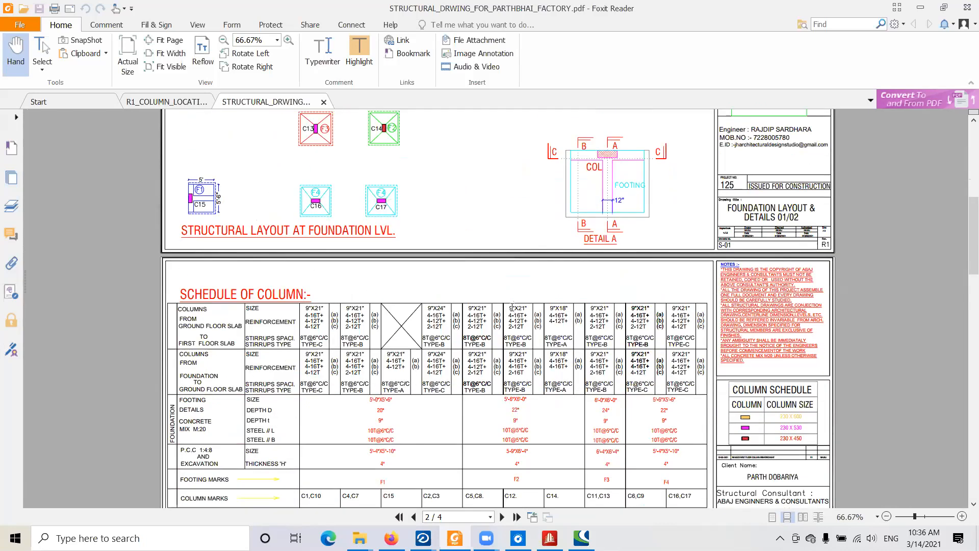
scroll(511, 306, down, 6)
scroll(512, 306, down, 20)
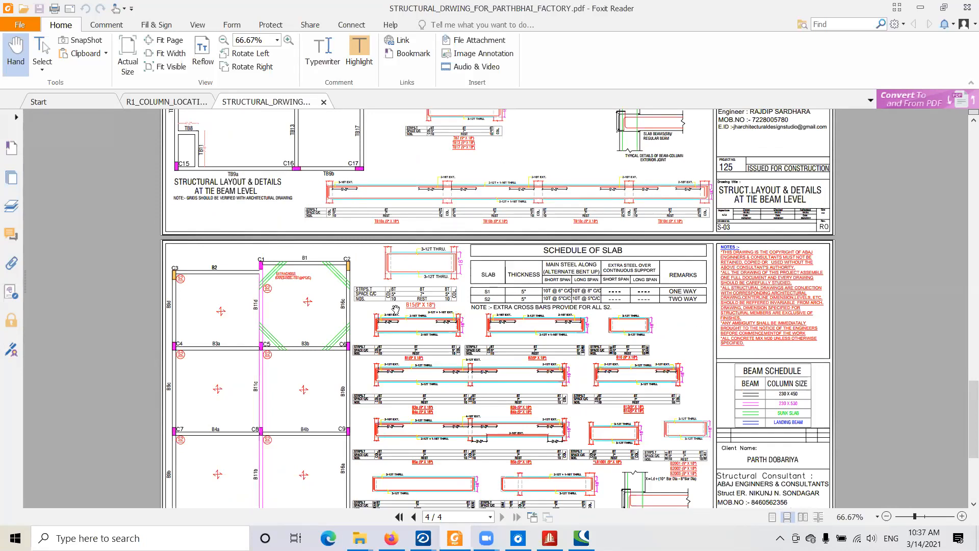
- Go back through the tie beam and column detail sheets to the footing layout on the first sheet
scroll(534, 340, up, 5)
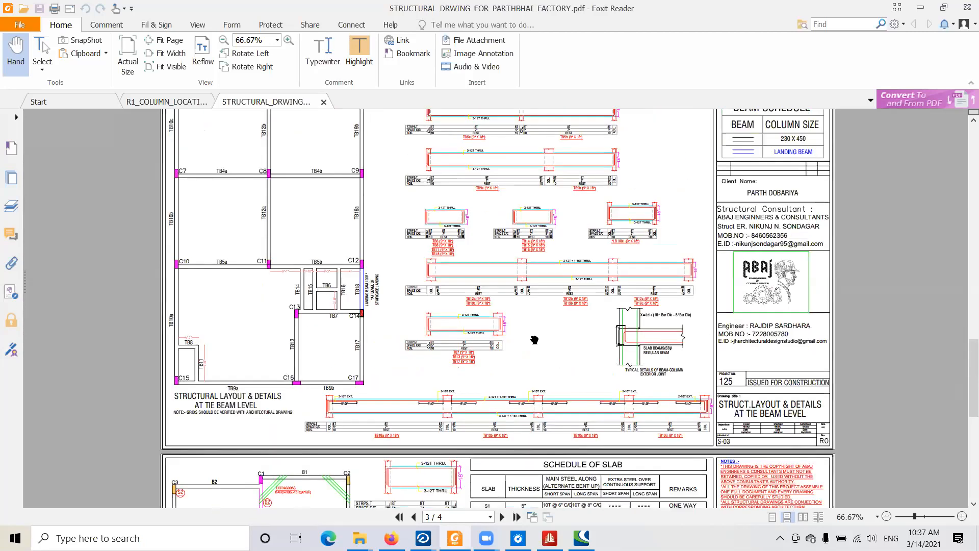
scroll(534, 340, up, 4)
scroll(471, 282, up, 2)
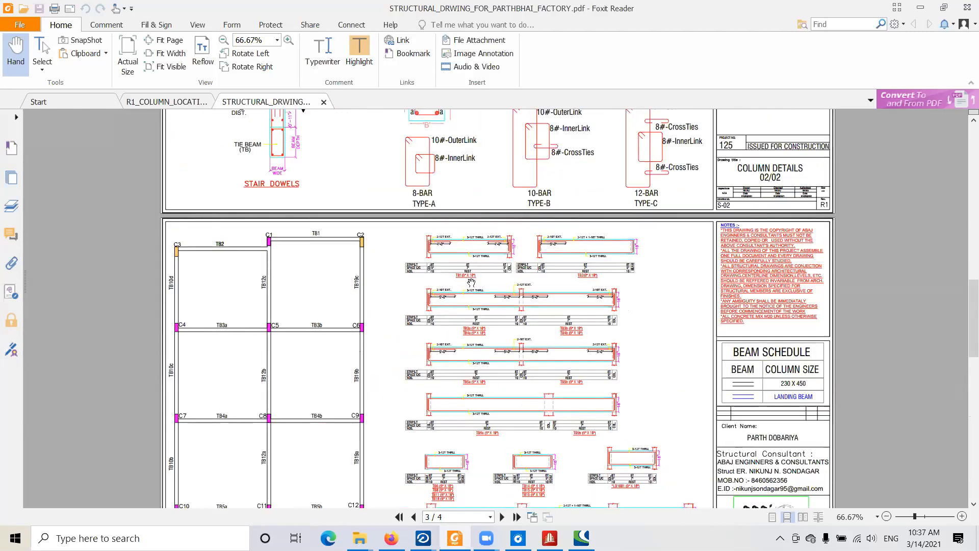
scroll(471, 282, up, 3)
scroll(471, 282, up, 15)
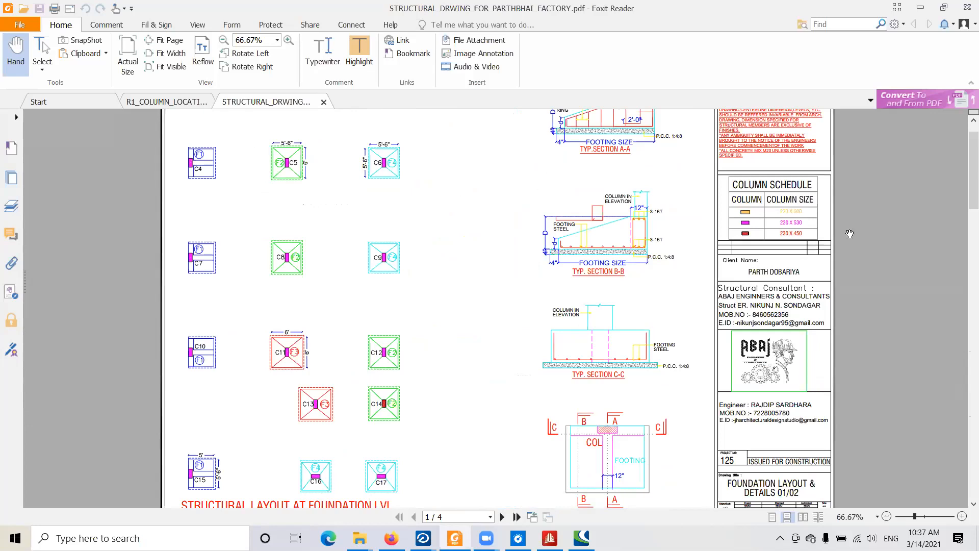
scroll(819, 314, up, 2)
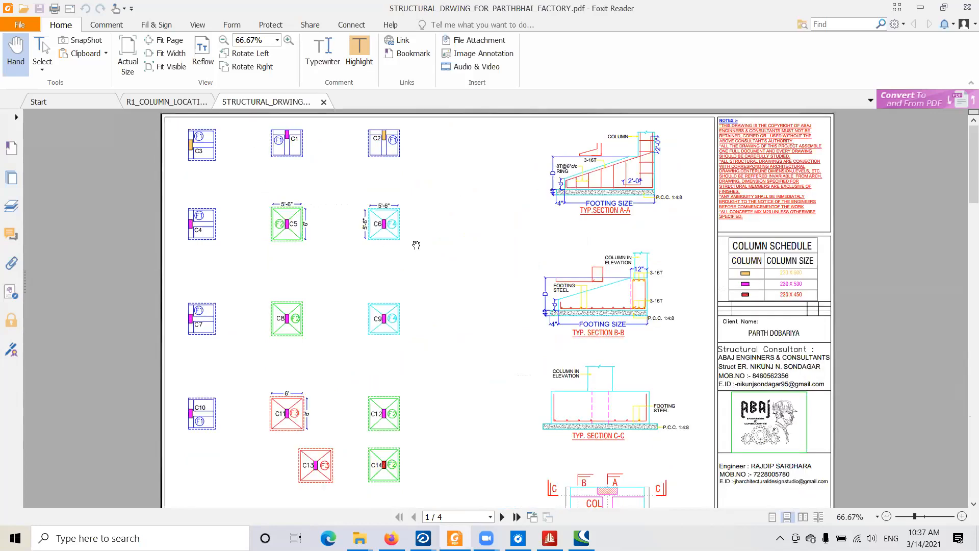
- Review the sheets again from the foundation layout through the column details to the tie beam layout
scroll(597, 340, down, 3)
scroll(510, 289, down, 4)
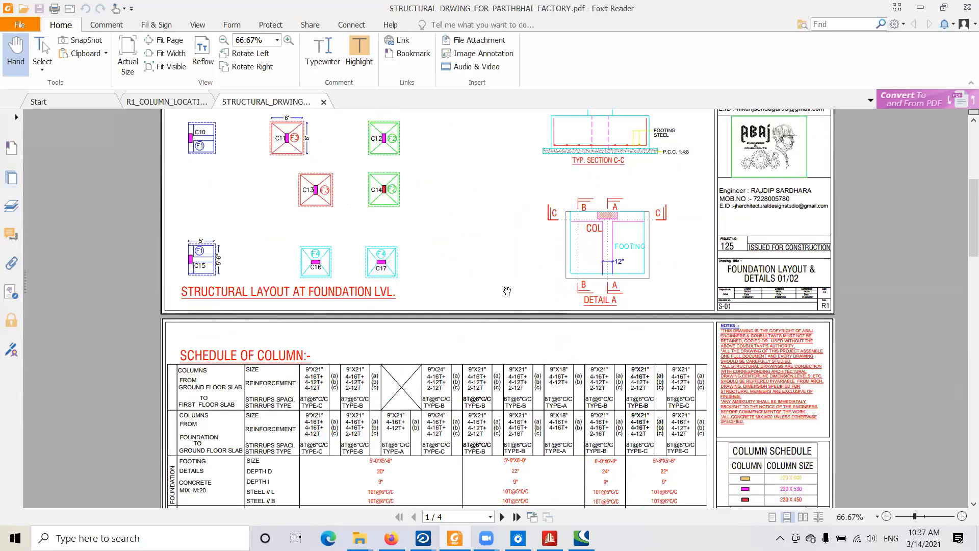
scroll(494, 271, down, 7)
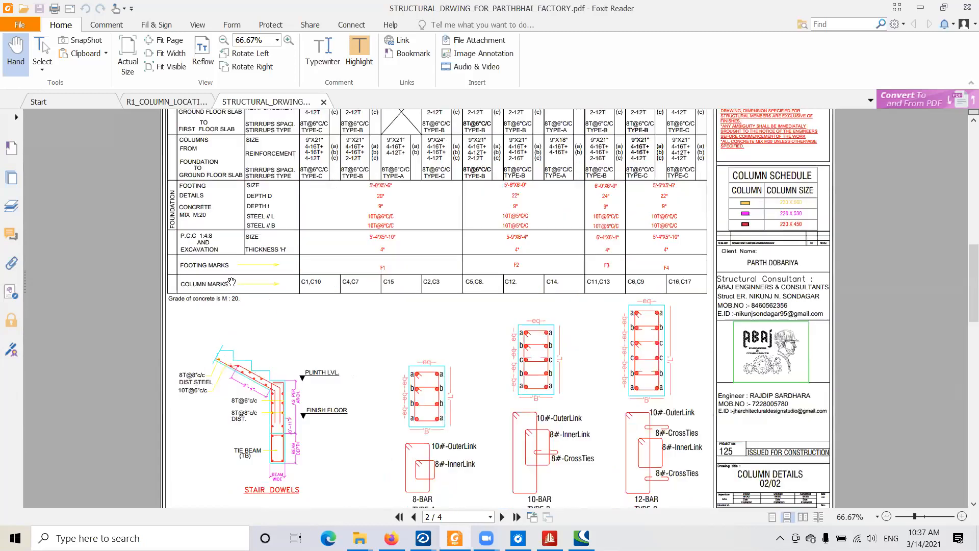
scroll(153, 290, down, 6)
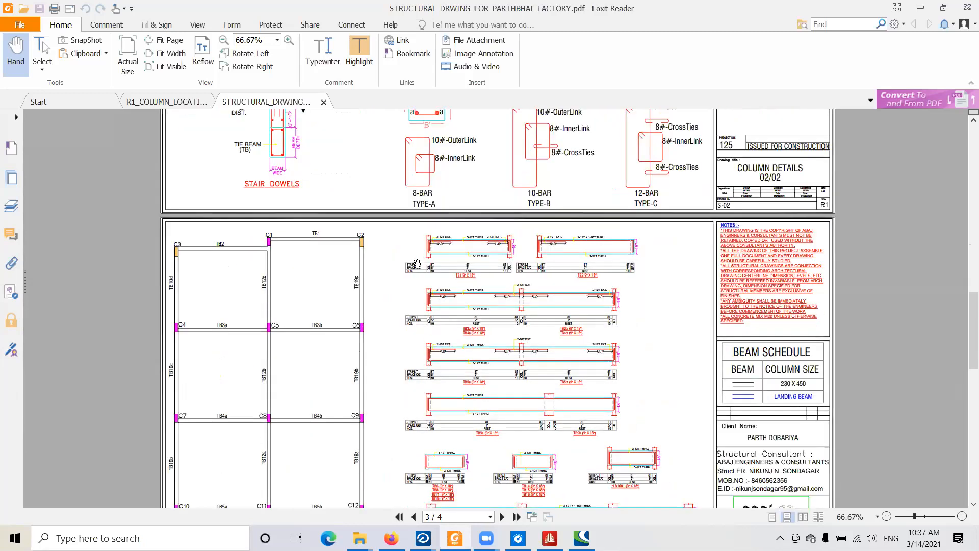
- Go through the tie beam and G.F. slab level sheets, and return to the foundation layout on the first sheet
scroll(417, 264, down, 1)
scroll(412, 250, down, 3)
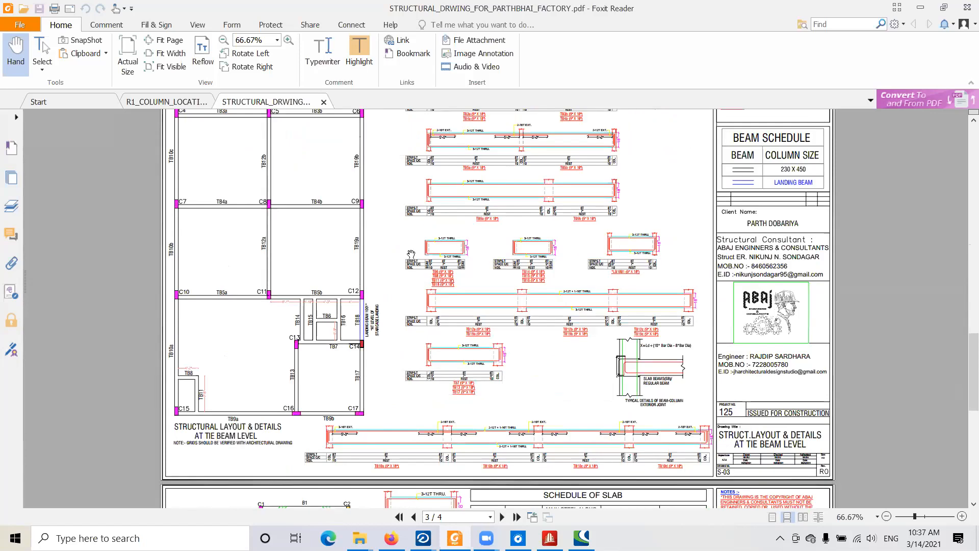
scroll(777, 353, down, 5)
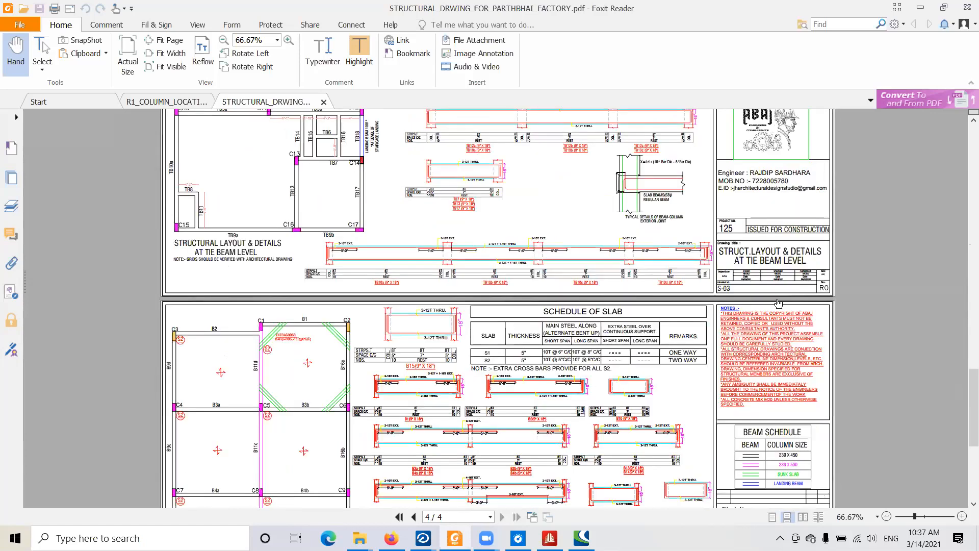
scroll(747, 263, down, 5)
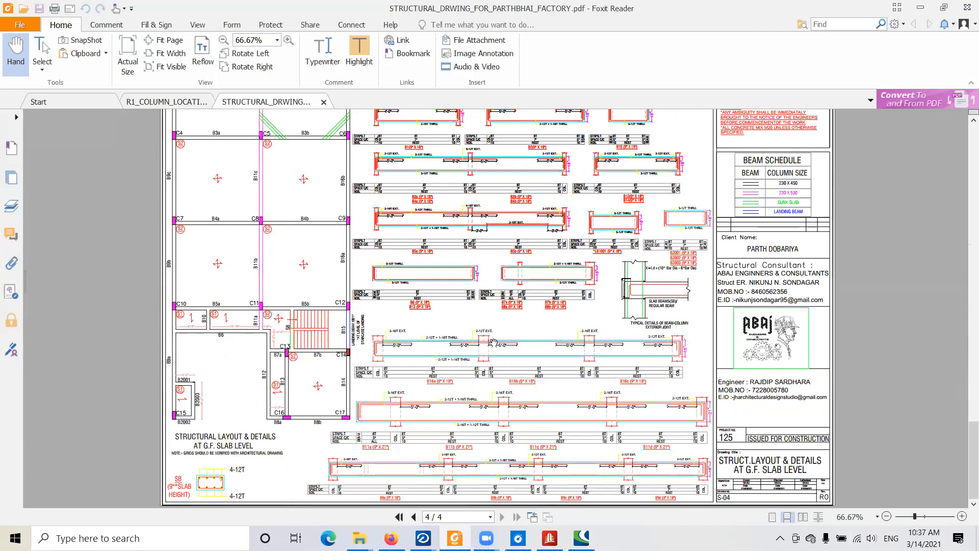
scroll(394, 147, up, 12)
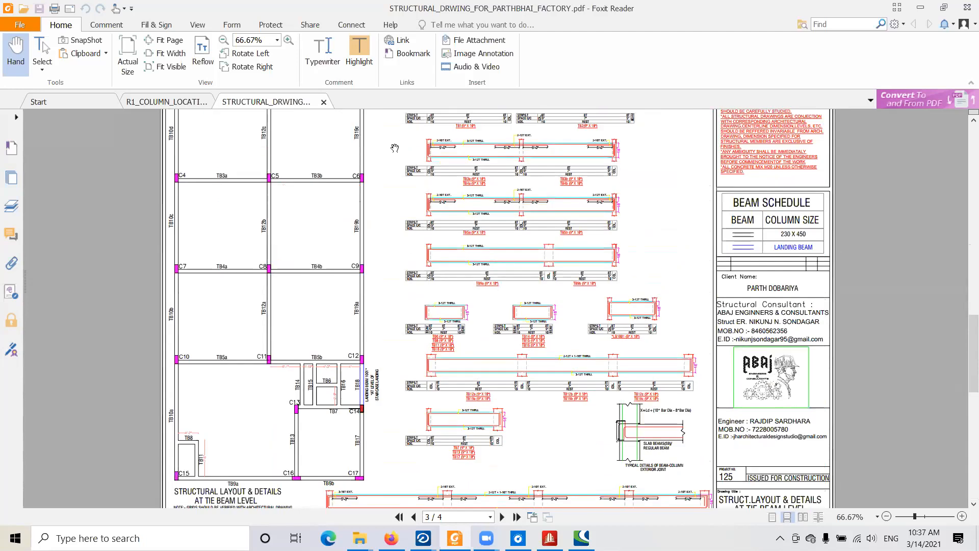
scroll(395, 148, up, 7)
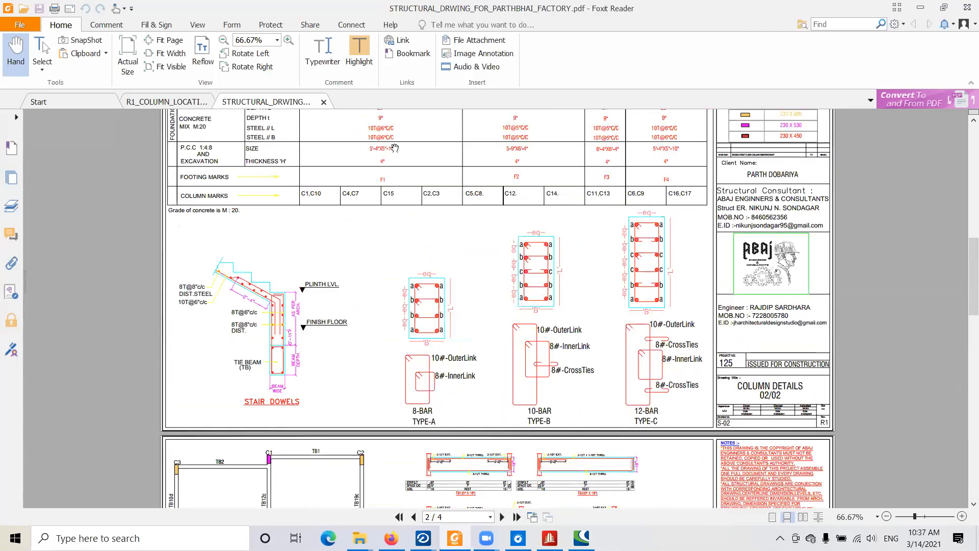
scroll(395, 148, up, 8)
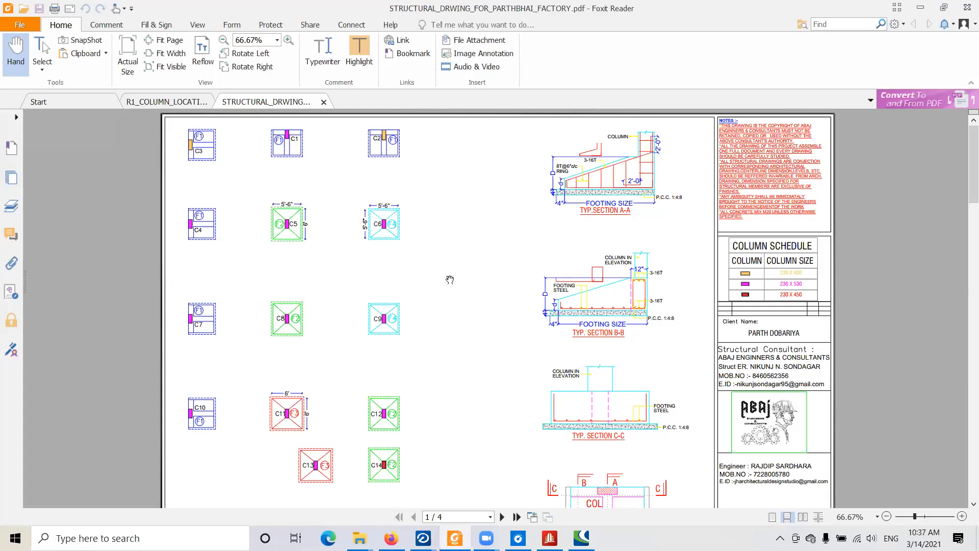
- Return to the tie beam level sheet and examine the TB1 and TB2 reinforcement details up close
scroll(449, 275, down, 3)
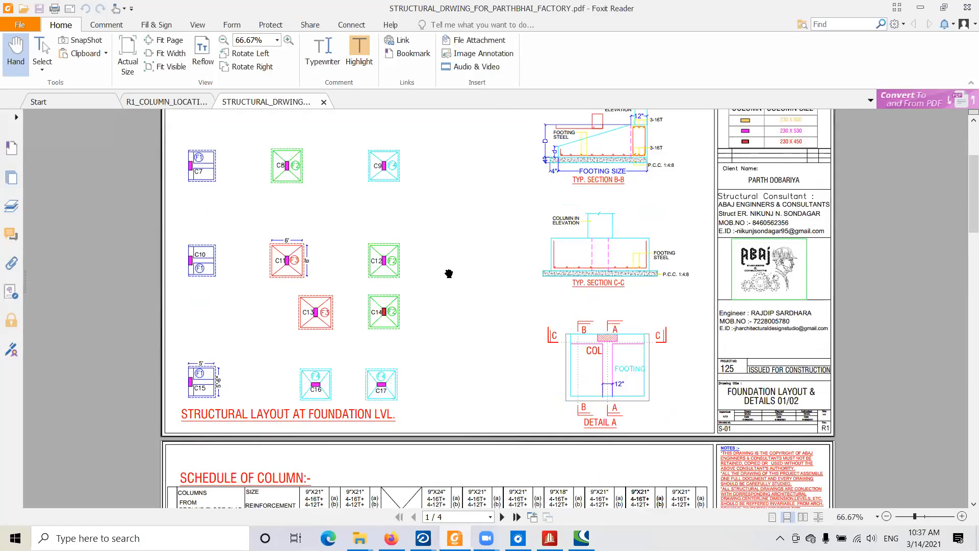
scroll(449, 272, down, 7)
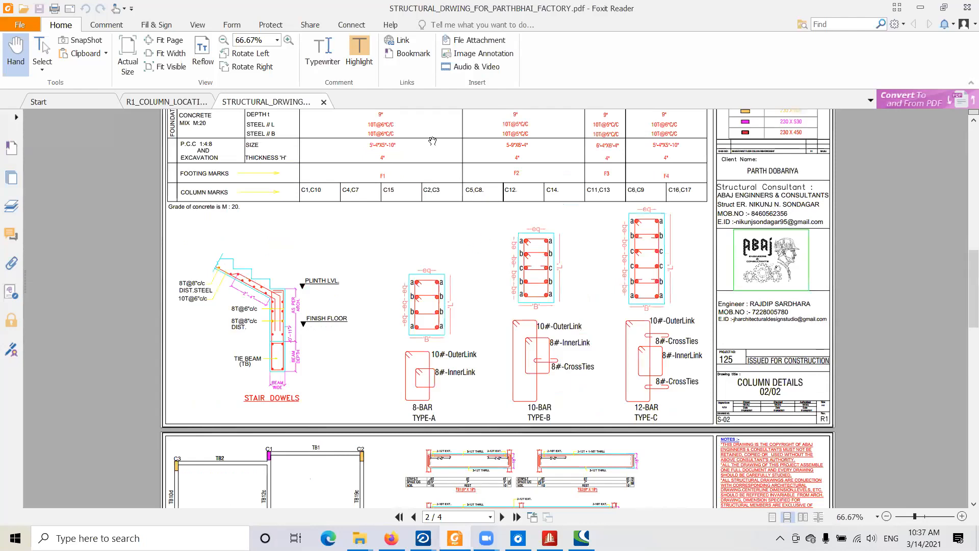
scroll(439, 146, down, 5)
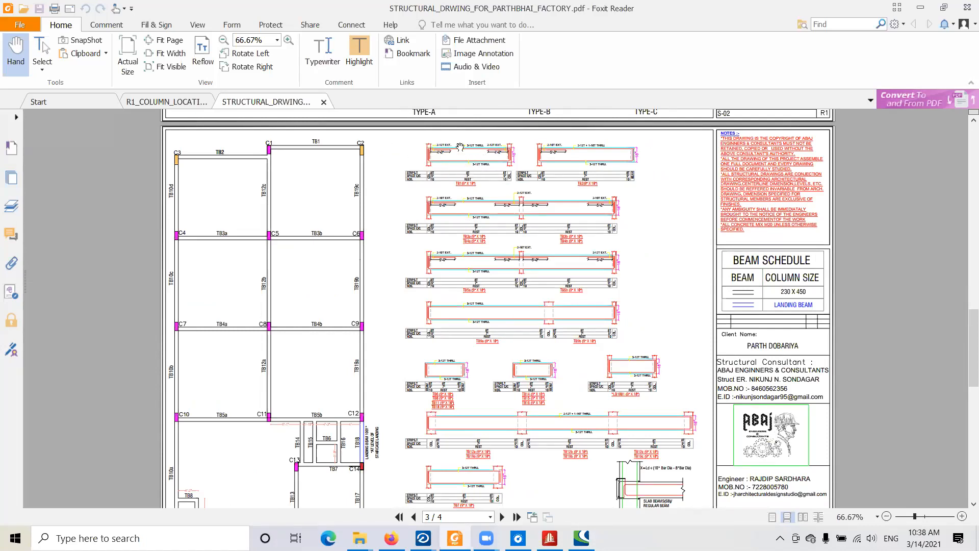
ctrl+scroll(293, 166, up, 2)
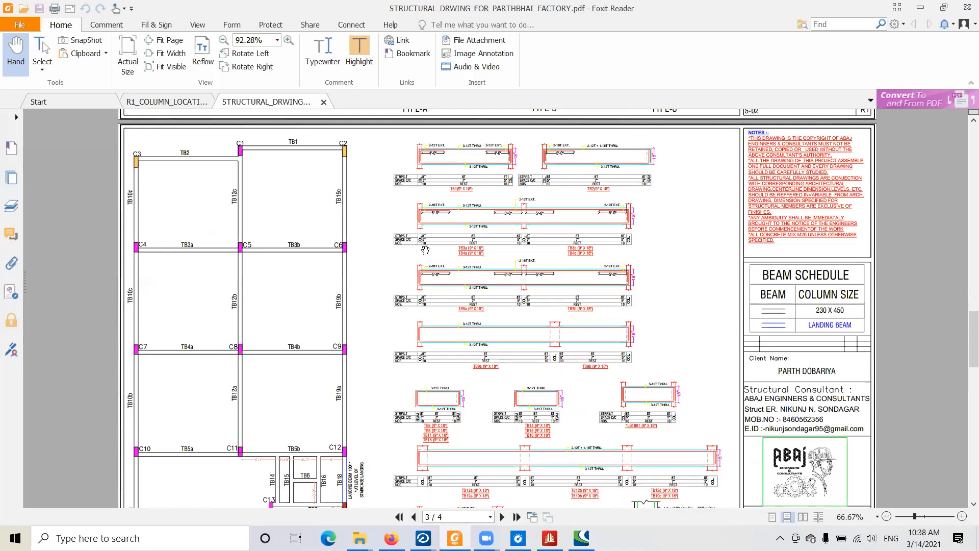
ctrl+scroll(405, 153, up, 1)
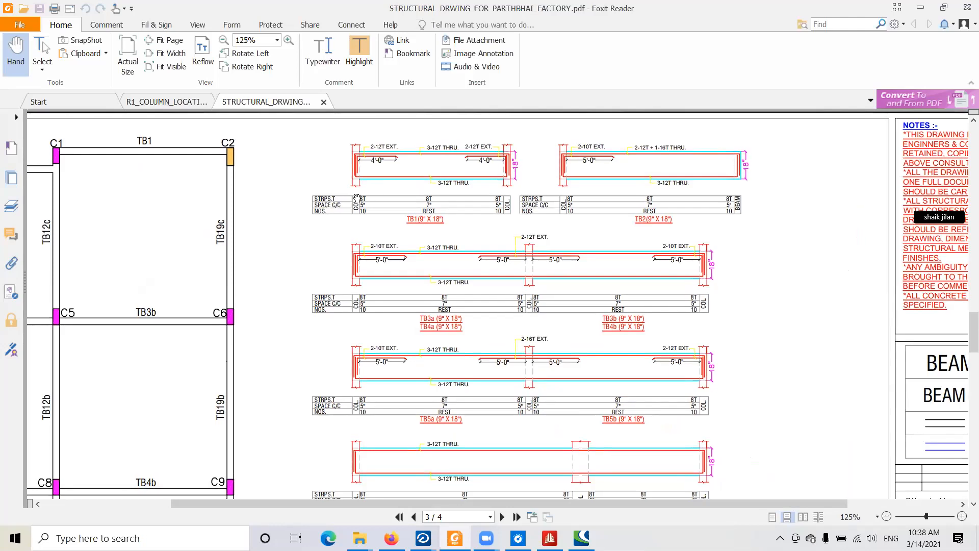
drag(357, 197, 322, 209)
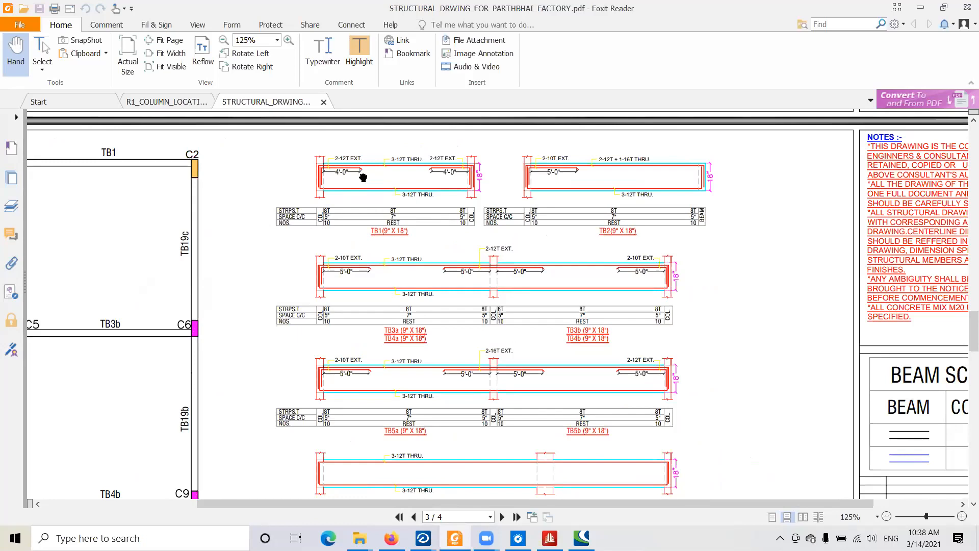
drag(475, 171, 547, 174)
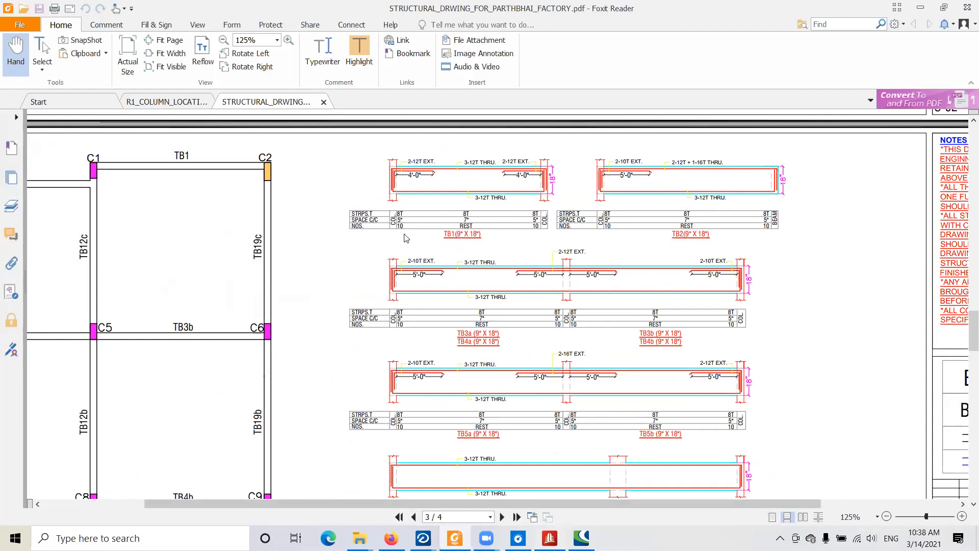
- Switch to STAAD.Pro and examine beam 1049's bending moment diagram for load case 1: EQ+X against the tie beam details
key(alt+Tab)
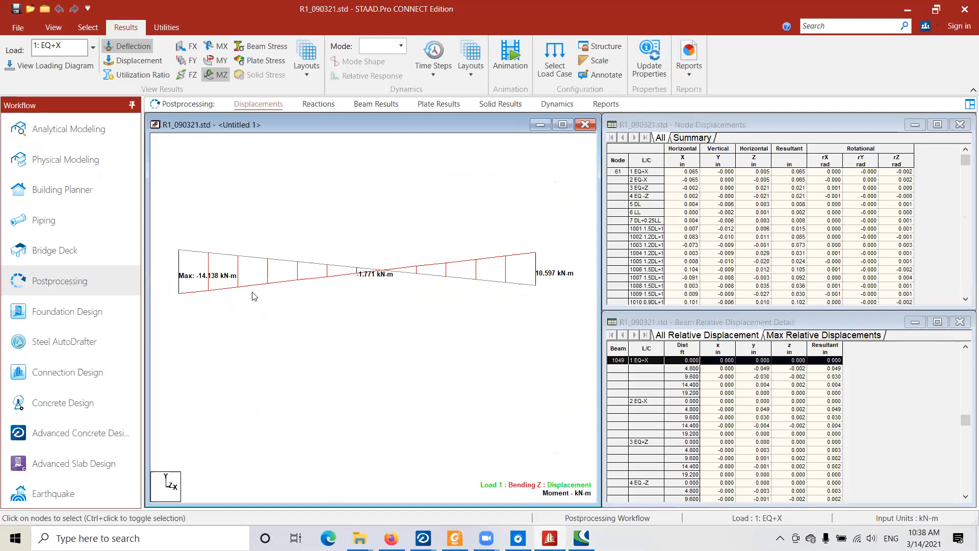
key(alt+Tab)
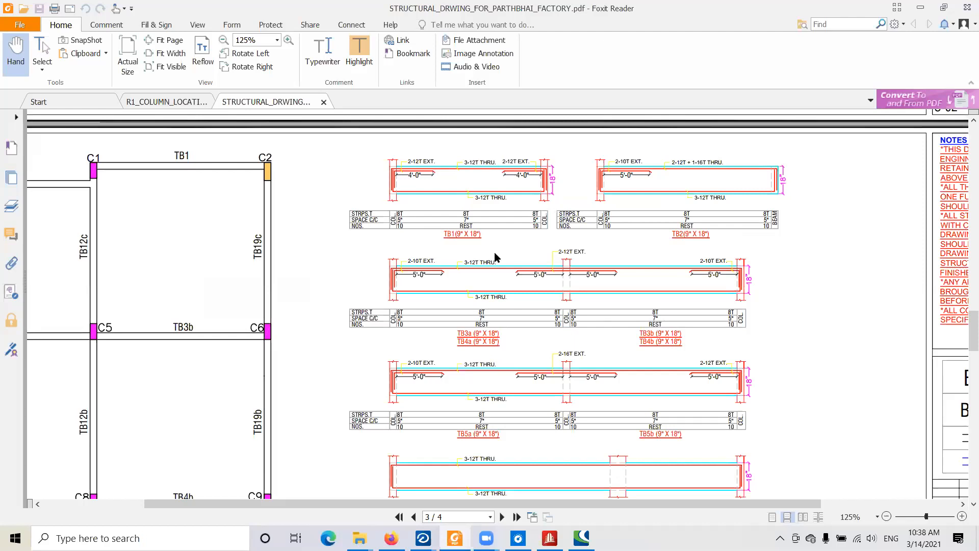
key(alt+Tab)
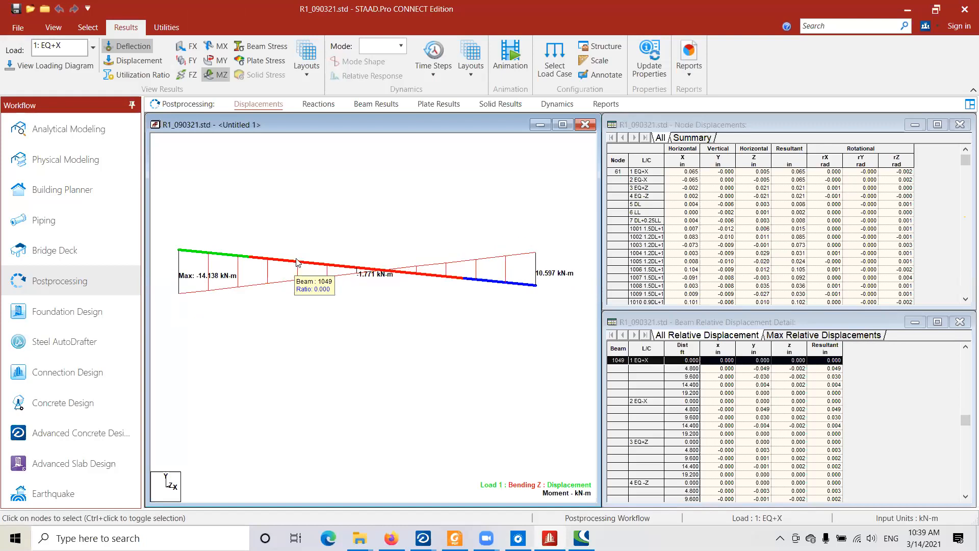
ctrl+scroll(296, 259, up, 3)
middle_drag(359, 290, 350, 313)
scroll(358, 302, down, 1)
scroll(317, 322, down, 1)
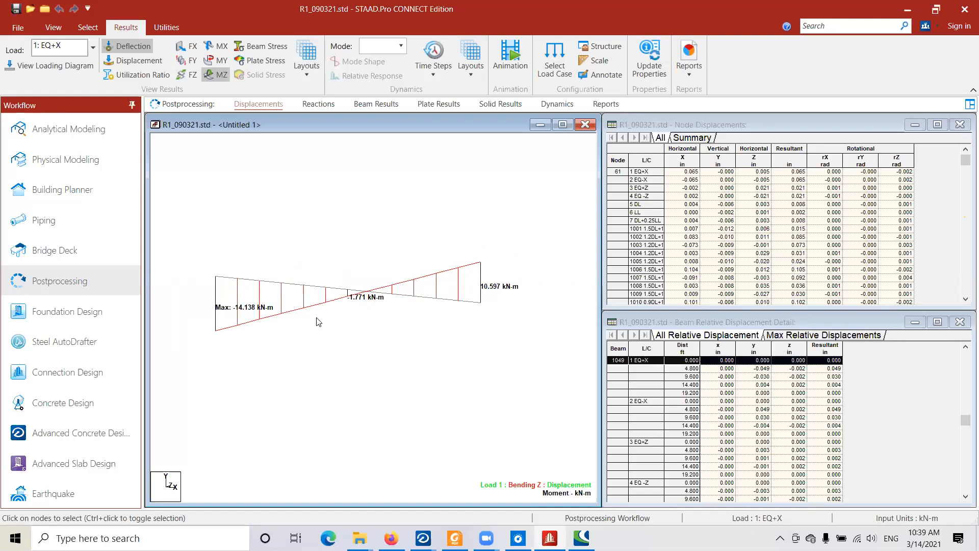
scroll(382, 302, up, 2)
middle_drag(385, 301, 397, 316)
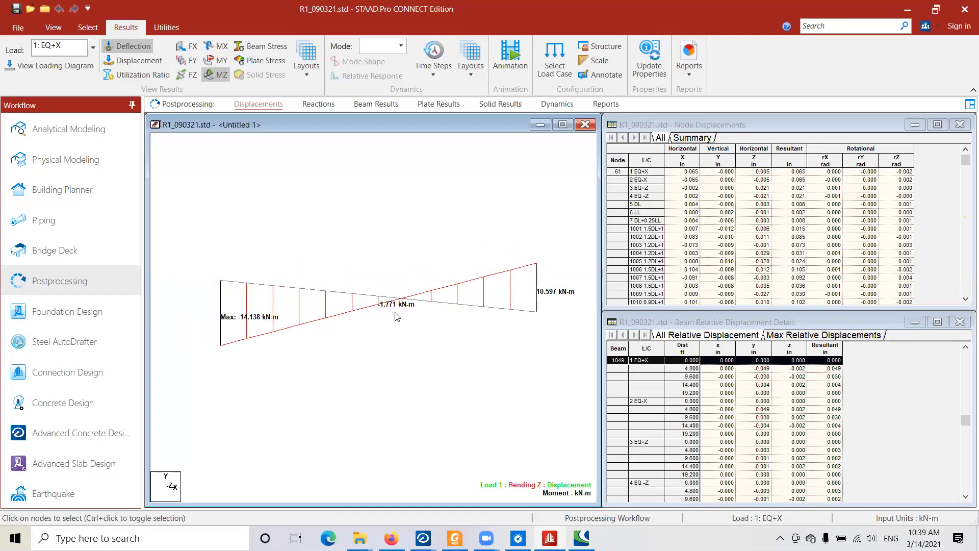
scroll(394, 317, up, 1)
middle_drag(386, 327, 364, 323)
ctrl+scroll(364, 323, down, 1)
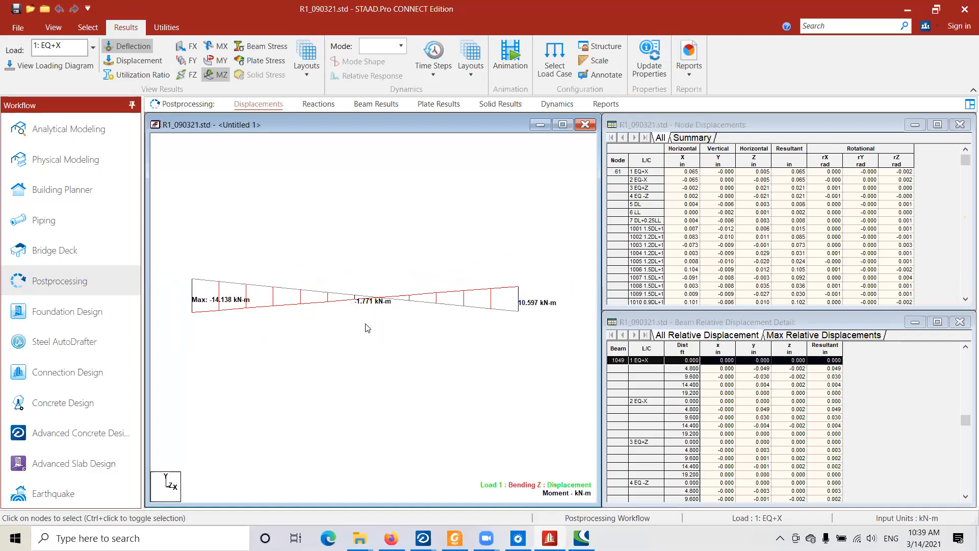
scroll(366, 316, down, 1)
scroll(366, 316, down, 3)
scroll(366, 317, up, 4)
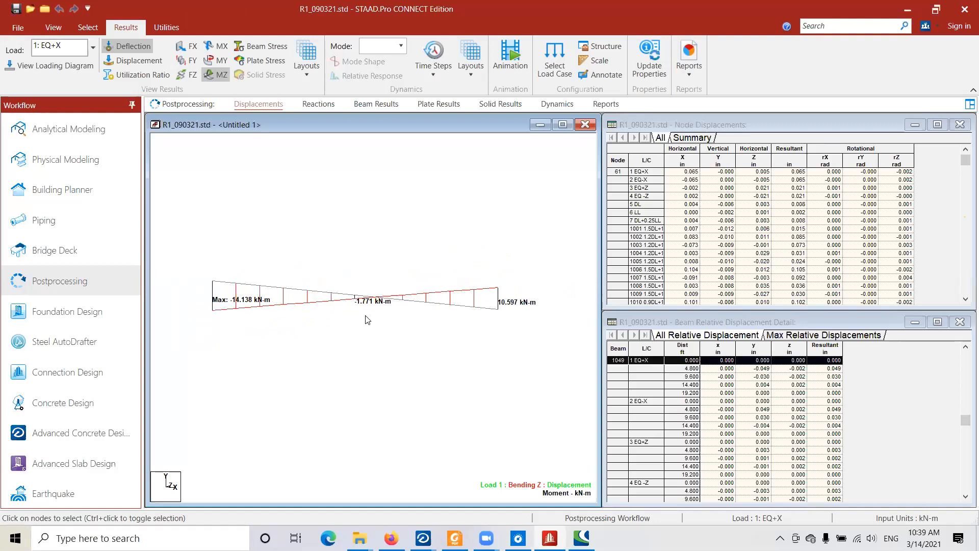
scroll(354, 318, up, 1)
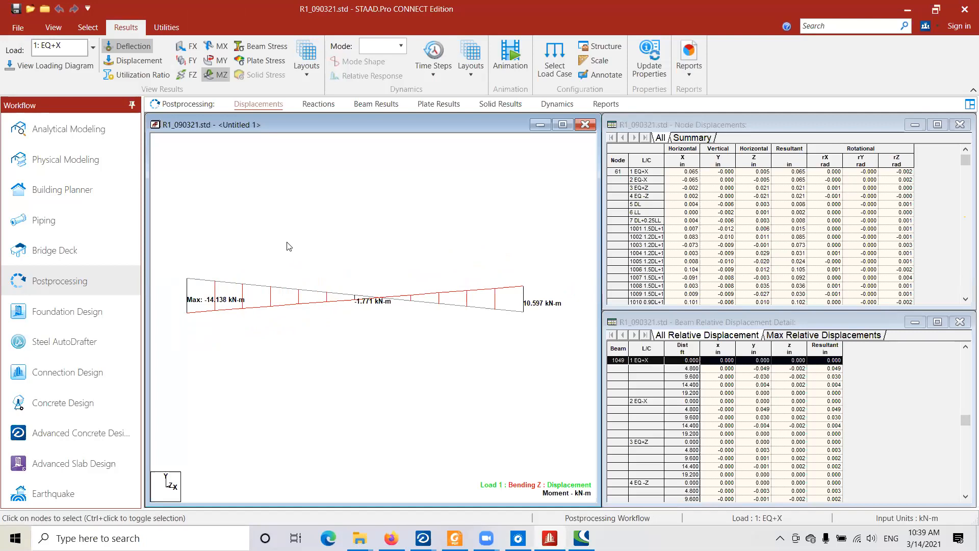
- Check the tie beam details in the Foxit Reader drawing again, and return to the beam's bending moment diagram in STAAD.Pro
key(alt+Tab)
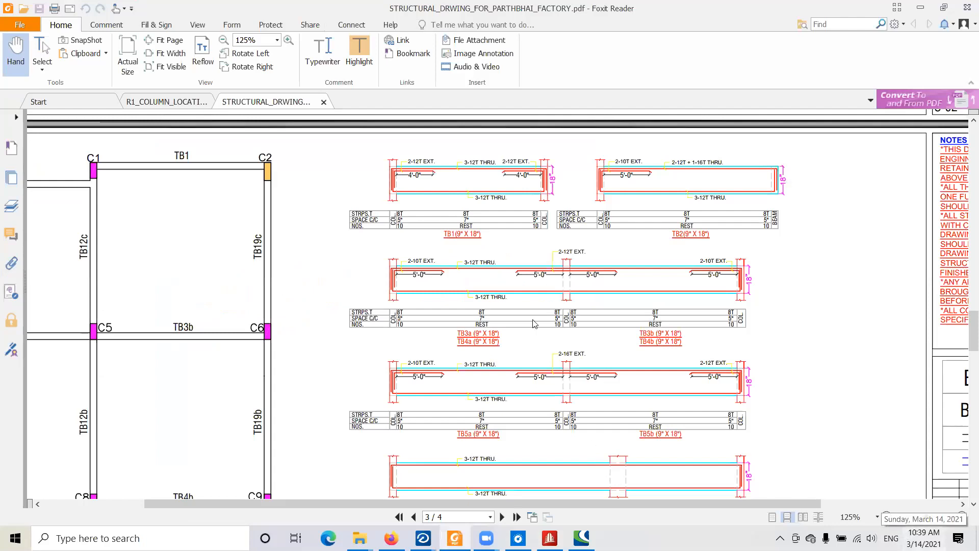
key(alt+Tab)
middle_drag(338, 310, 346, 302)
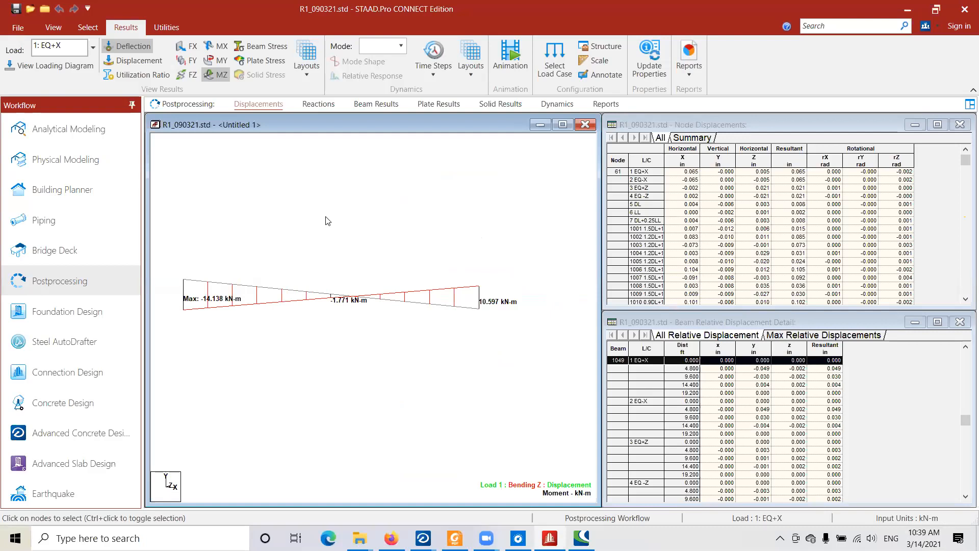
scroll(308, 271, down, 3)
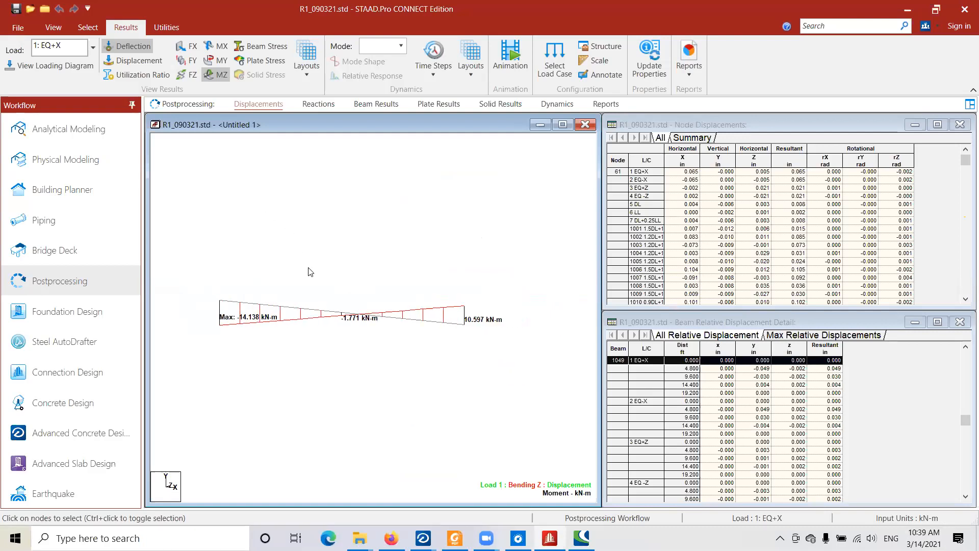
middle_drag(311, 280, 316, 280)
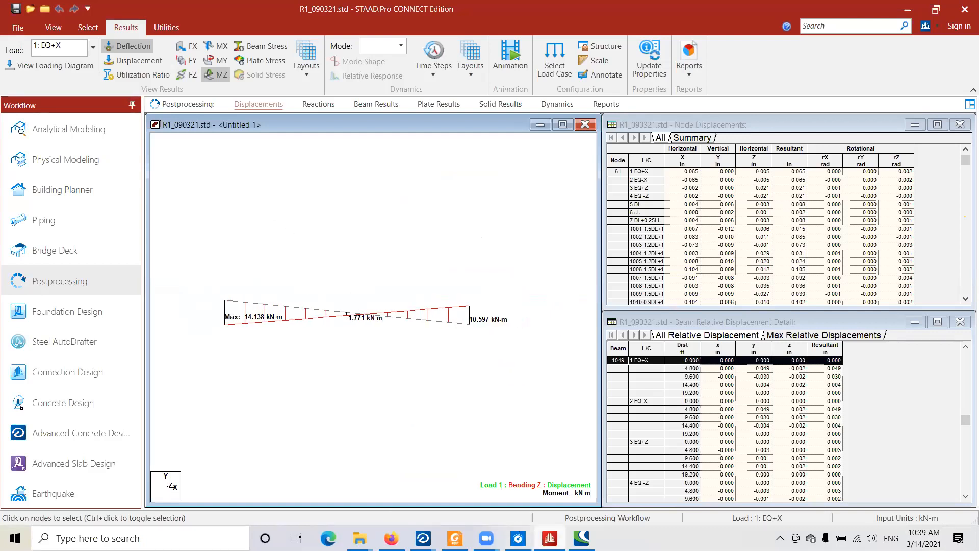
scroll(363, 276, up, 3)
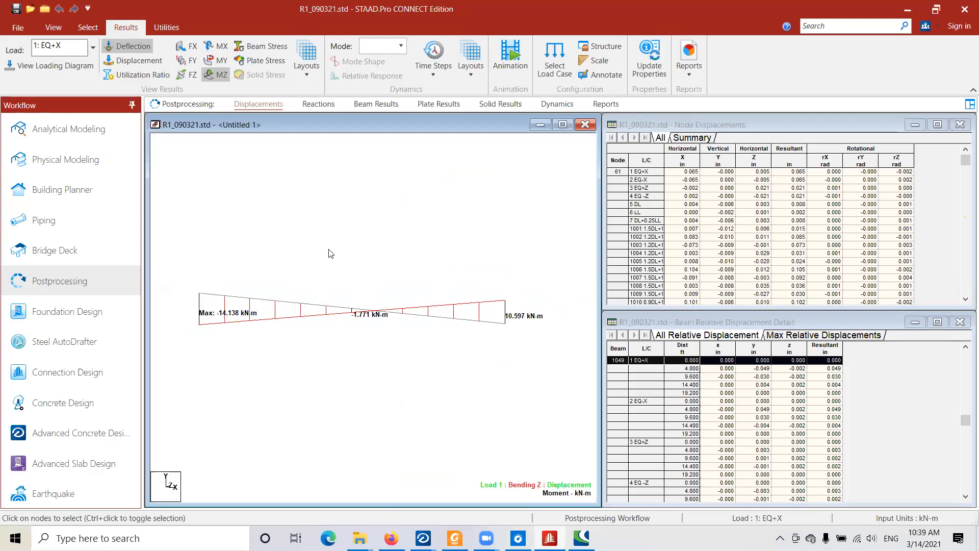
scroll(358, 294, up, 1)
scroll(358, 293, up, 1)
scroll(363, 298, down, 1)
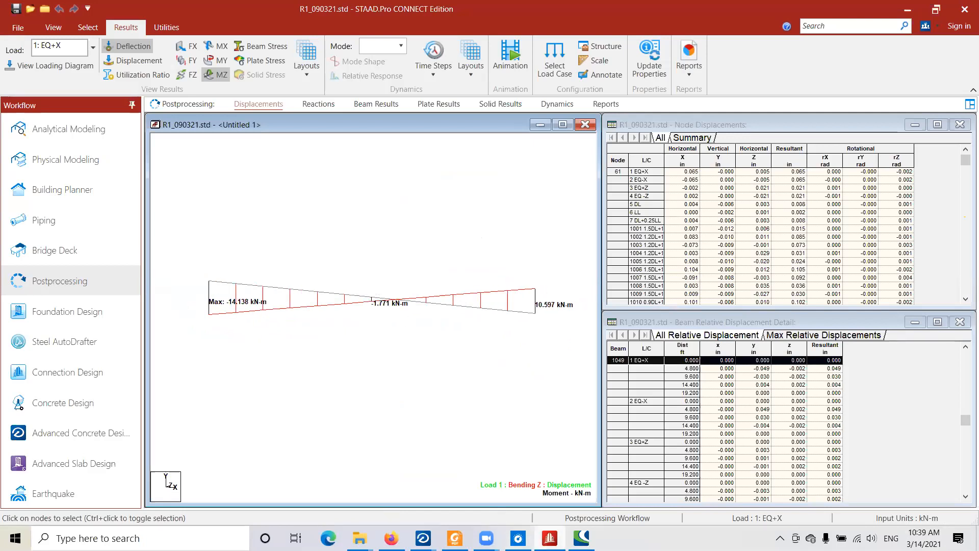
scroll(361, 272, down, 2)
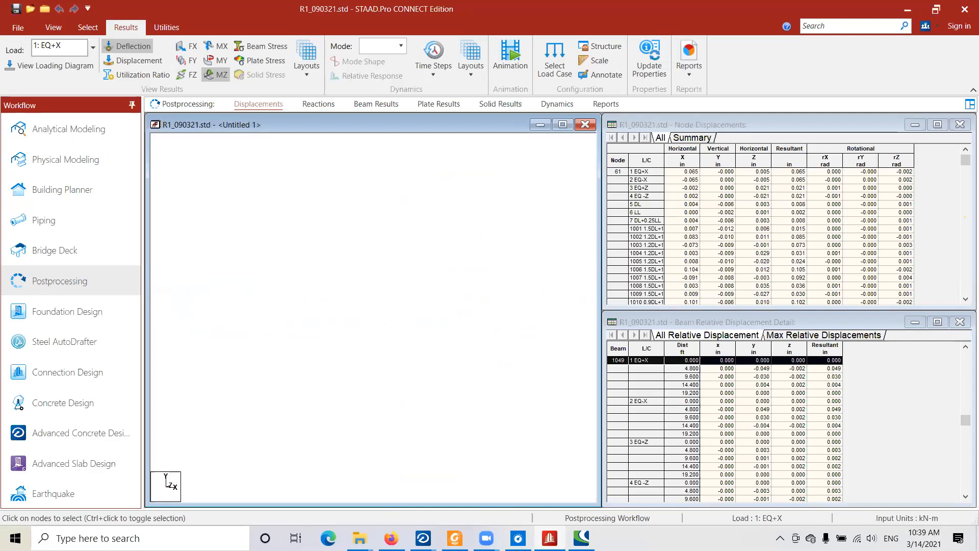
- Switch to the RCDC column design and examine the ductile links and reinforcement results for columns C1 to C17
mouse_move(549, 538)
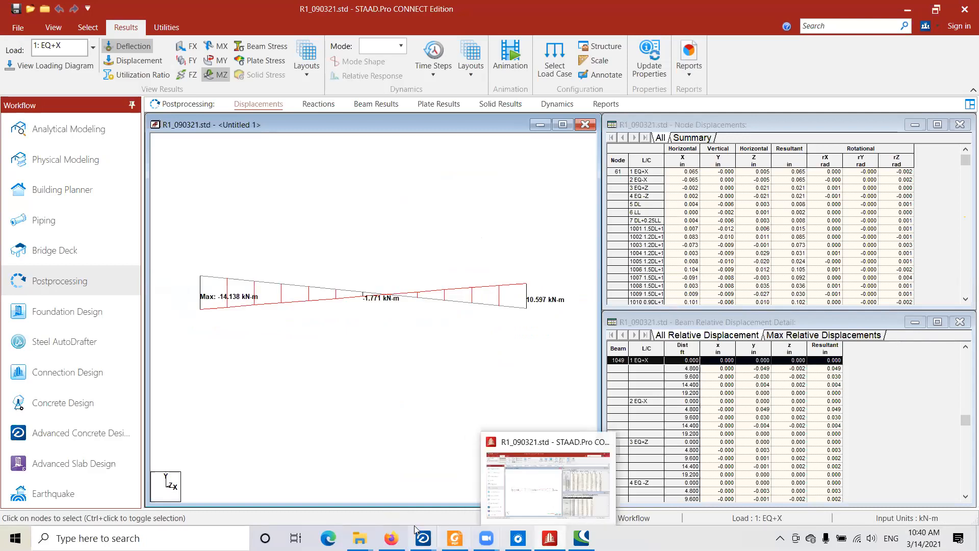
mouse_move(421, 536)
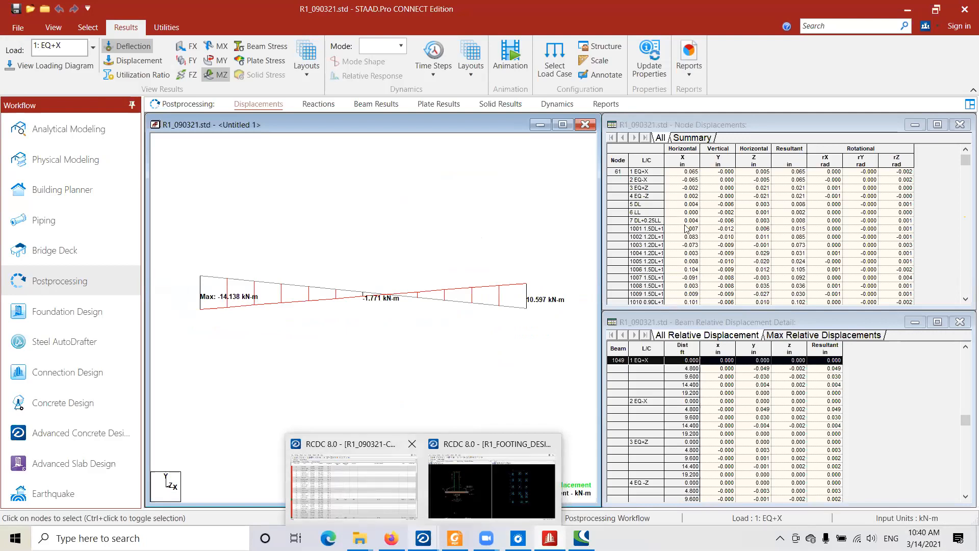
scroll(818, 351, up, 3)
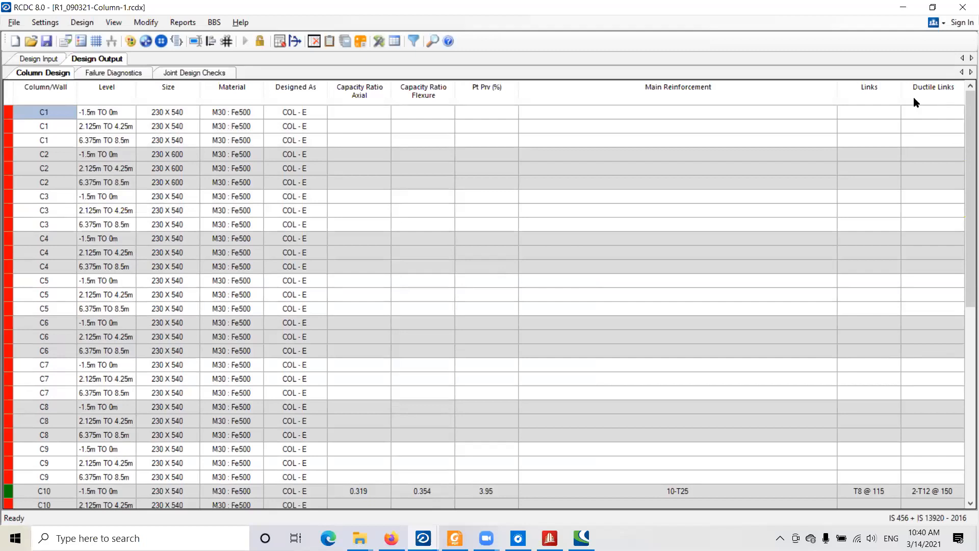
scroll(963, 317, down, 3)
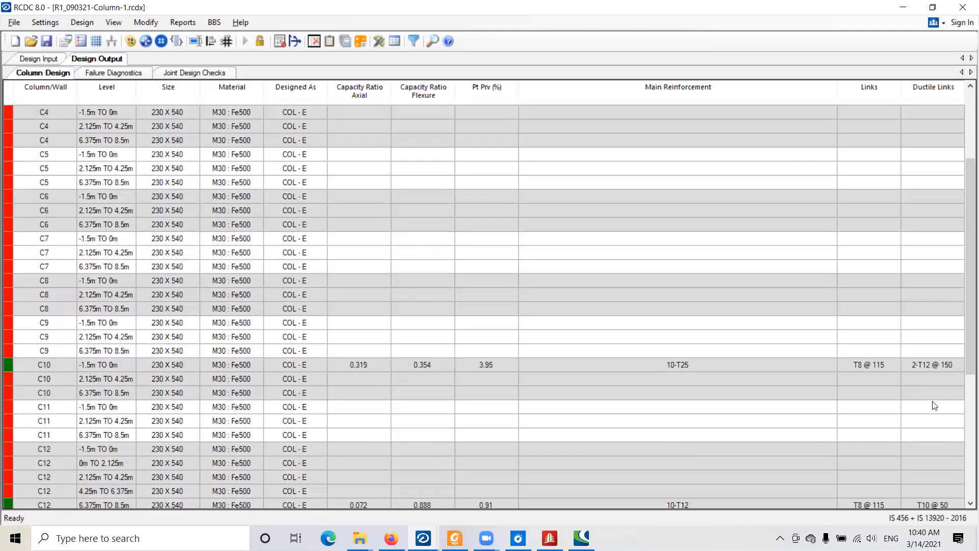
click(940, 366)
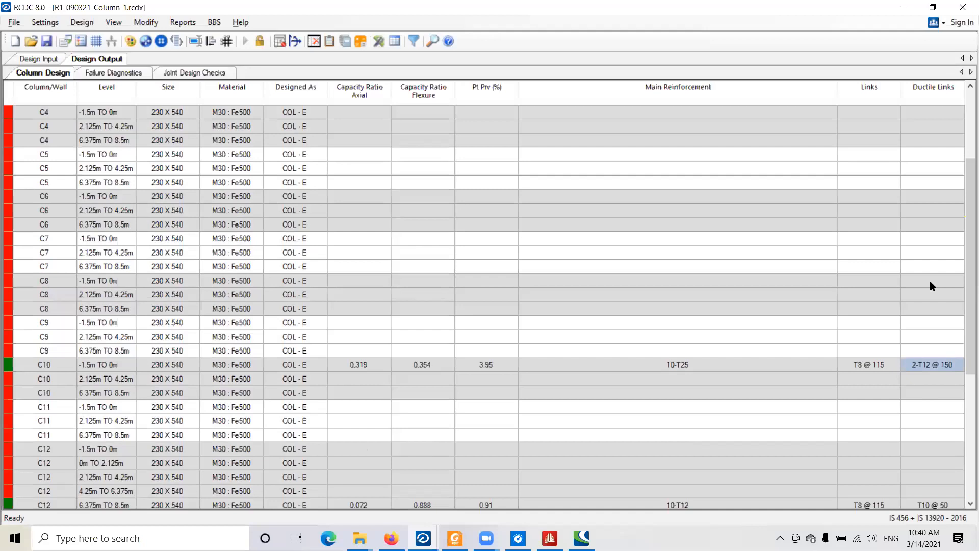
scroll(931, 285, down, 4)
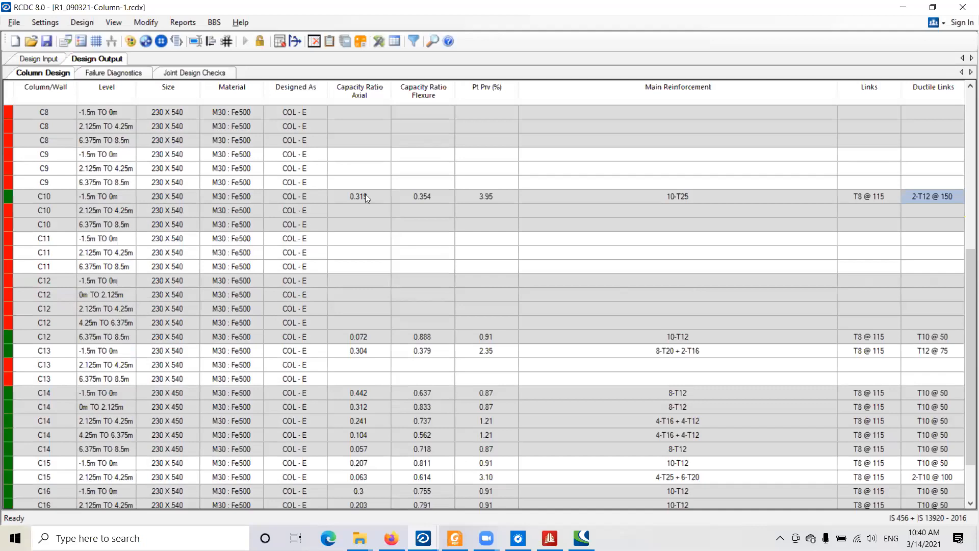
scroll(174, 183, down, 3)
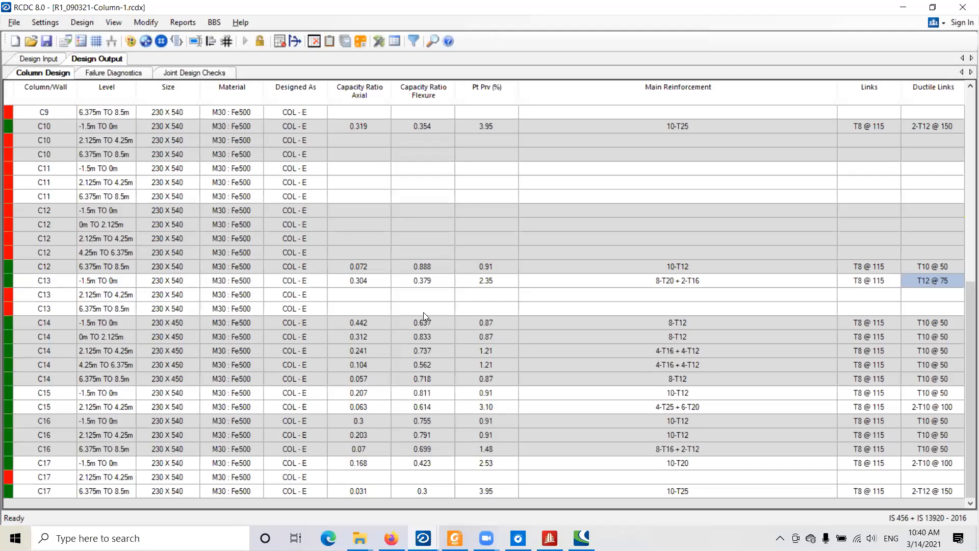
- Switch to the structural drawing PDF in Foxit Reader and review its sheets from the tie beam details back to the foundation layout
scroll(423, 312, up, 9)
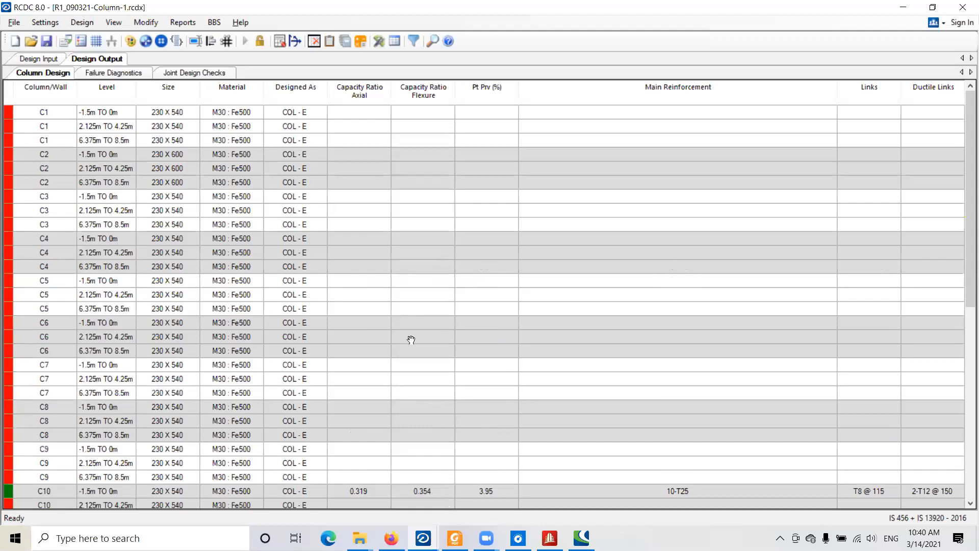
mouse_move(455, 538)
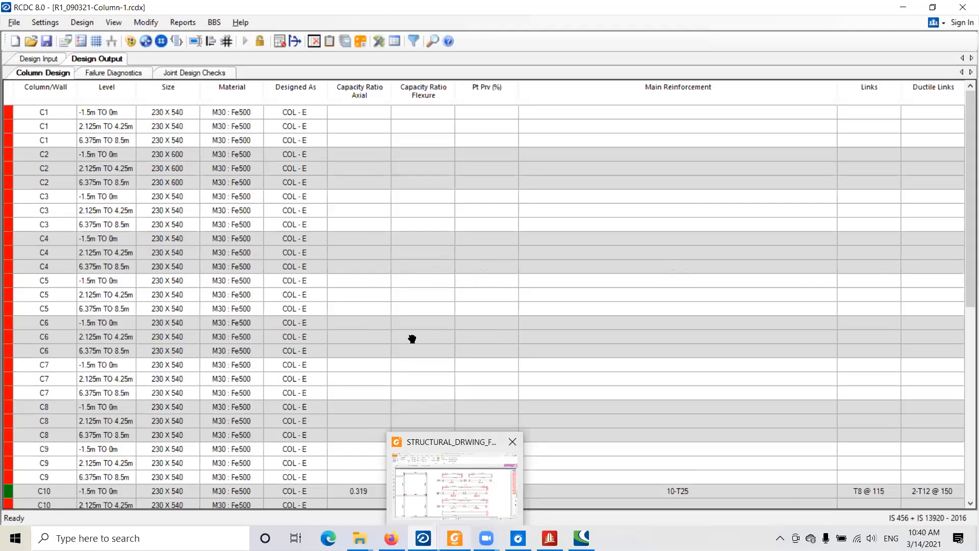
click(455, 484)
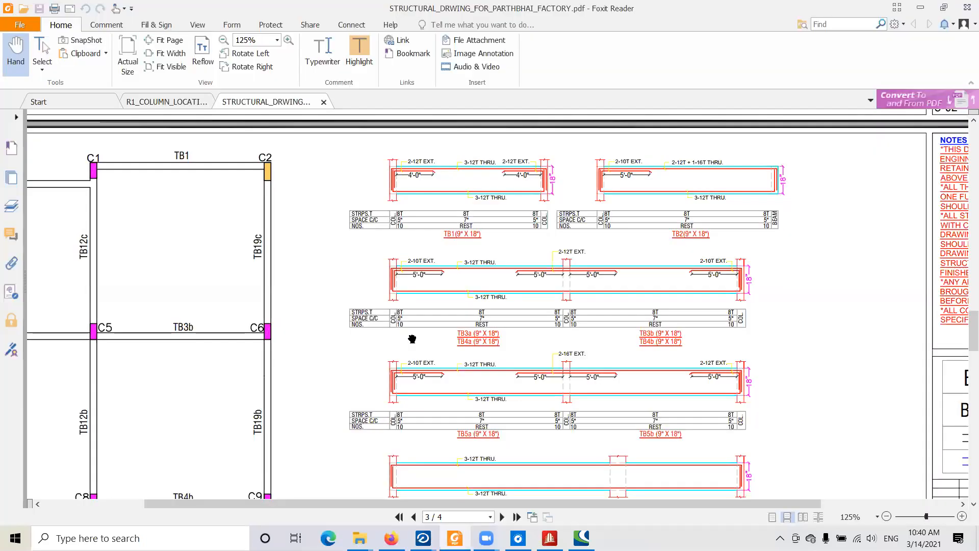
ctrl+scroll(306, 334, down, 2)
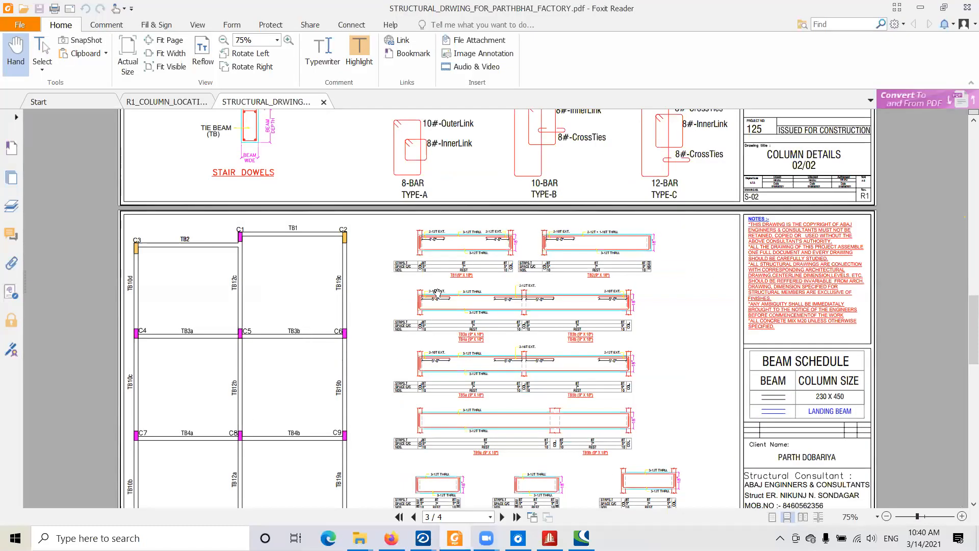
scroll(436, 313, down, 3)
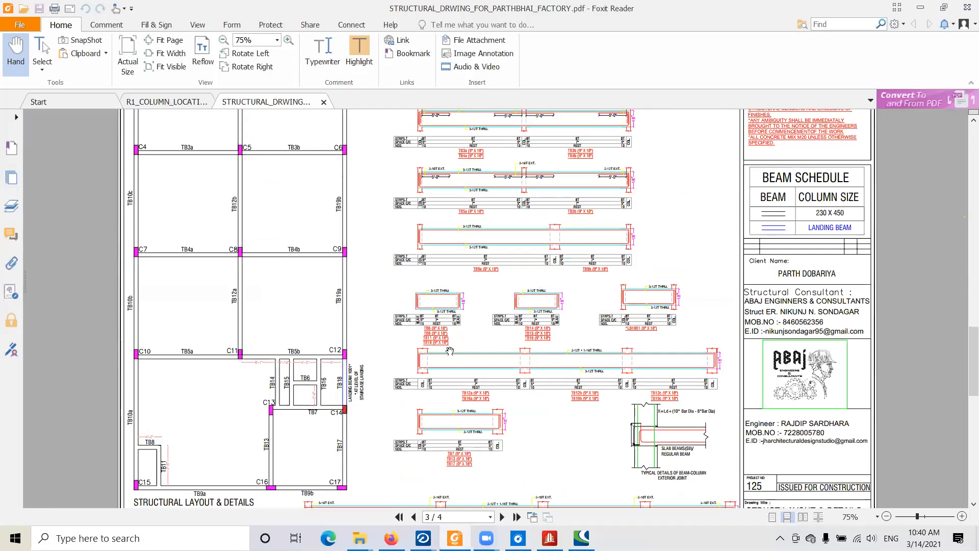
scroll(459, 290, up, 10)
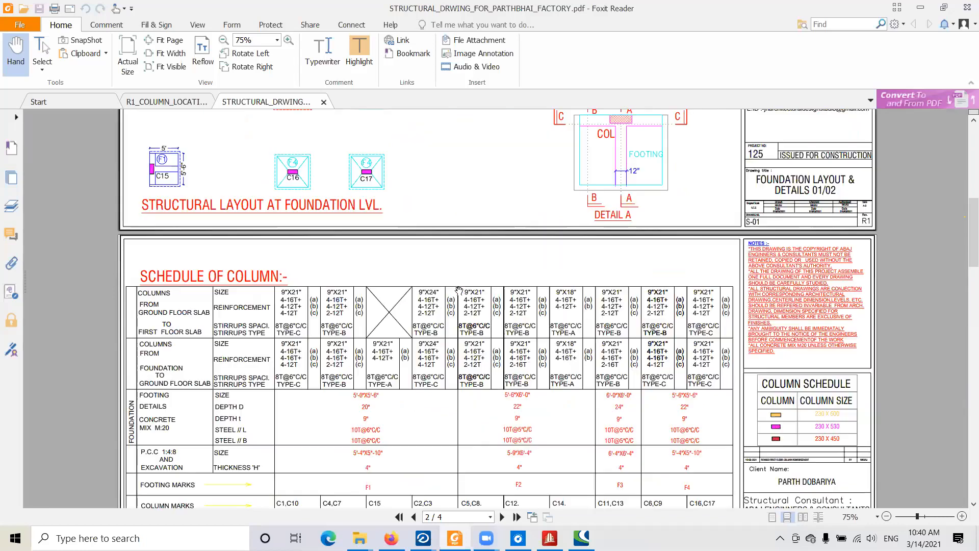
scroll(459, 291, up, 6)
ctrl+scroll(459, 290, down, 1)
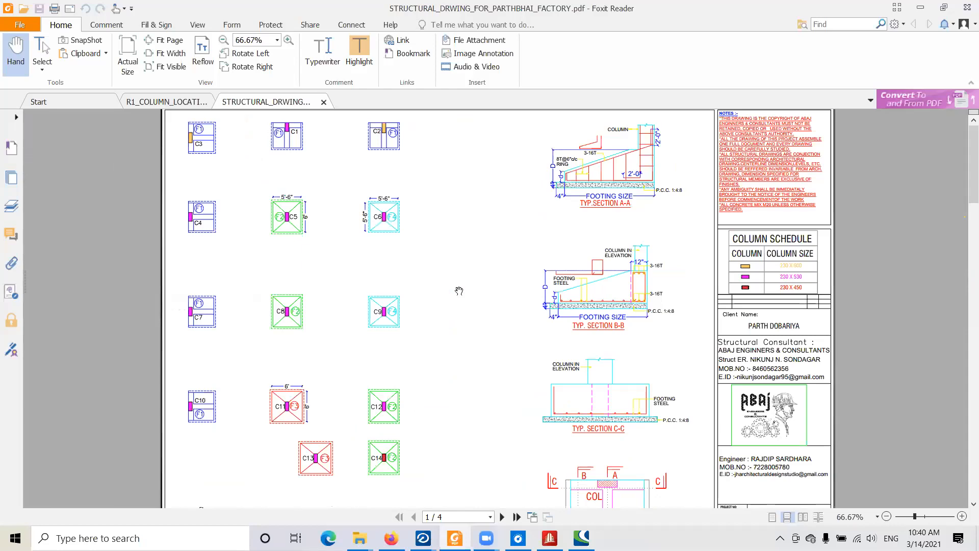
scroll(459, 291, up, 1)
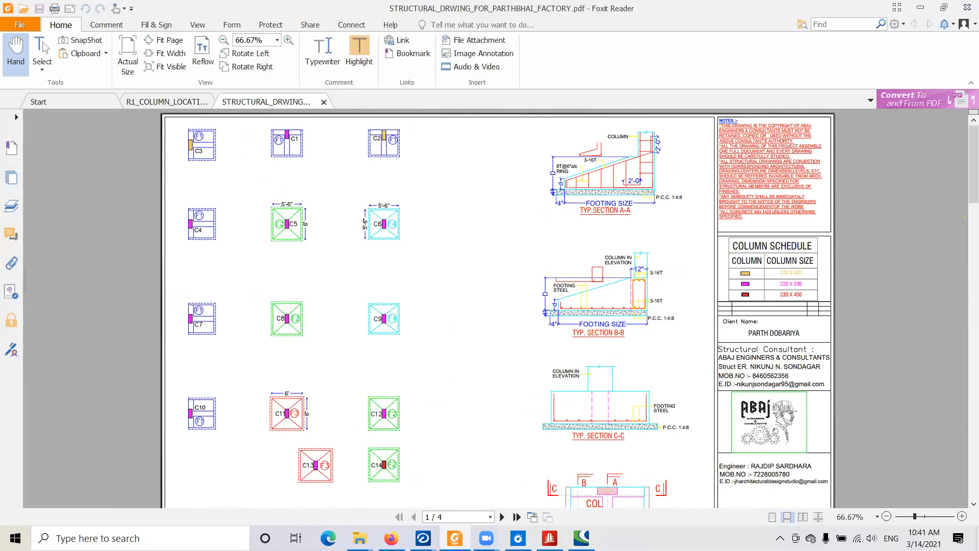
click(486, 538)
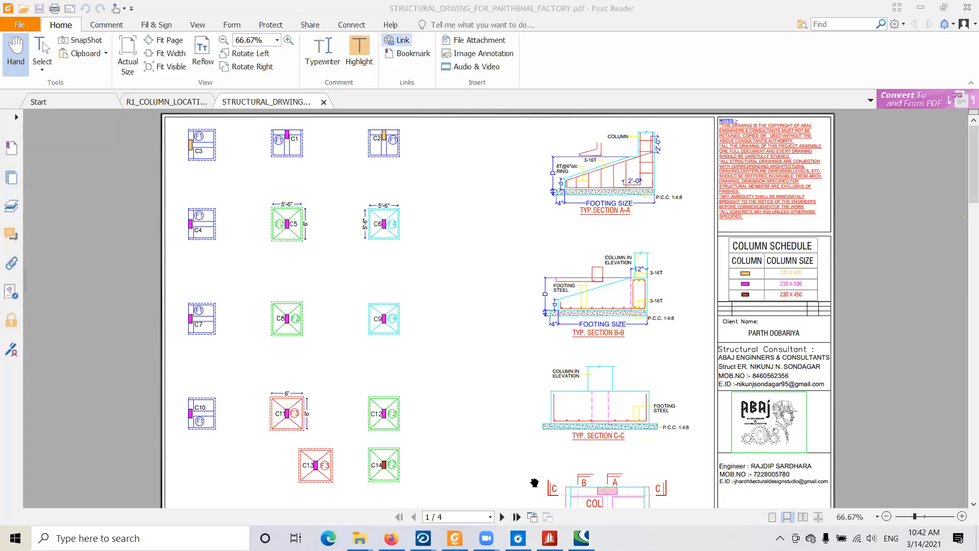
key(XF86AudioRaiseVolume)
key(XF86AudioRaiseVolume)
key(XF86AudioRaiseVolume)
mouse_move(486, 536)
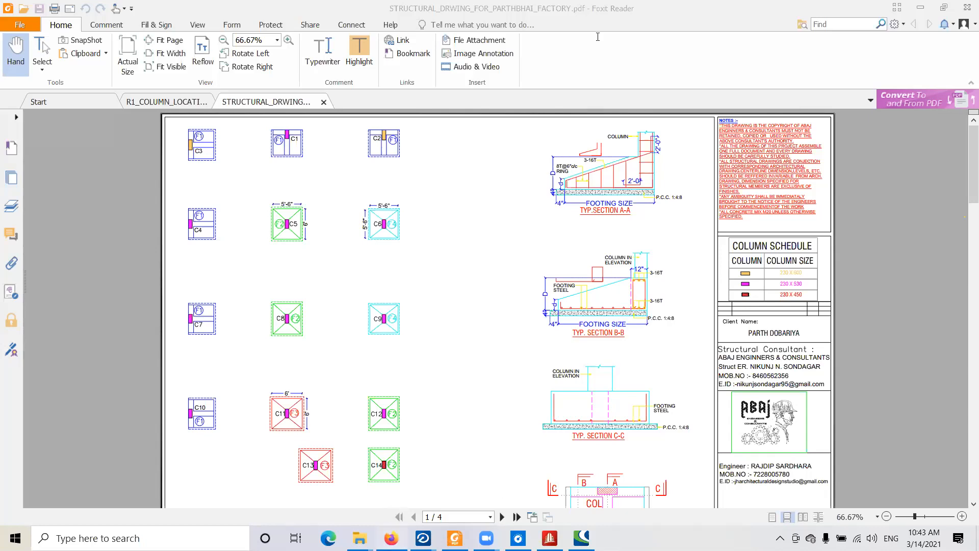
click(901, 3)
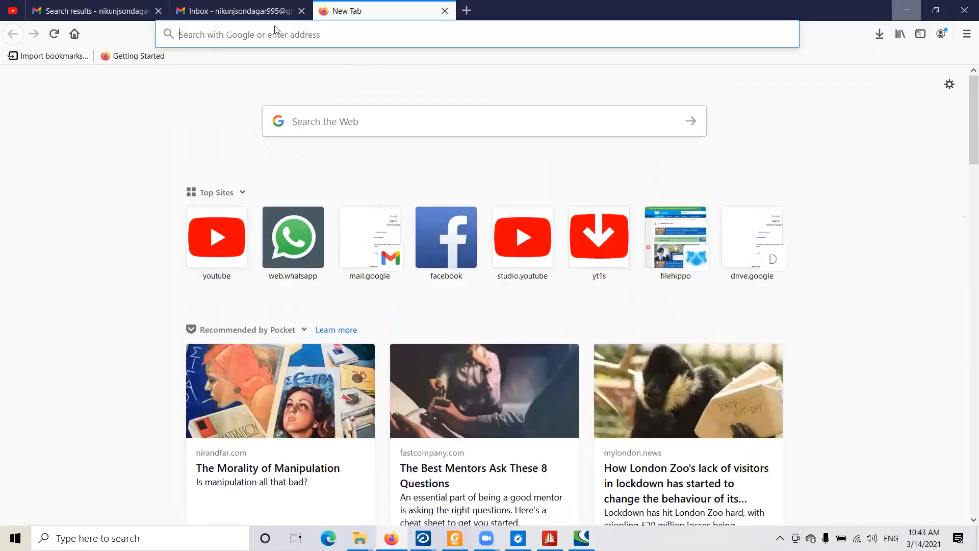
key(alt+Tab)
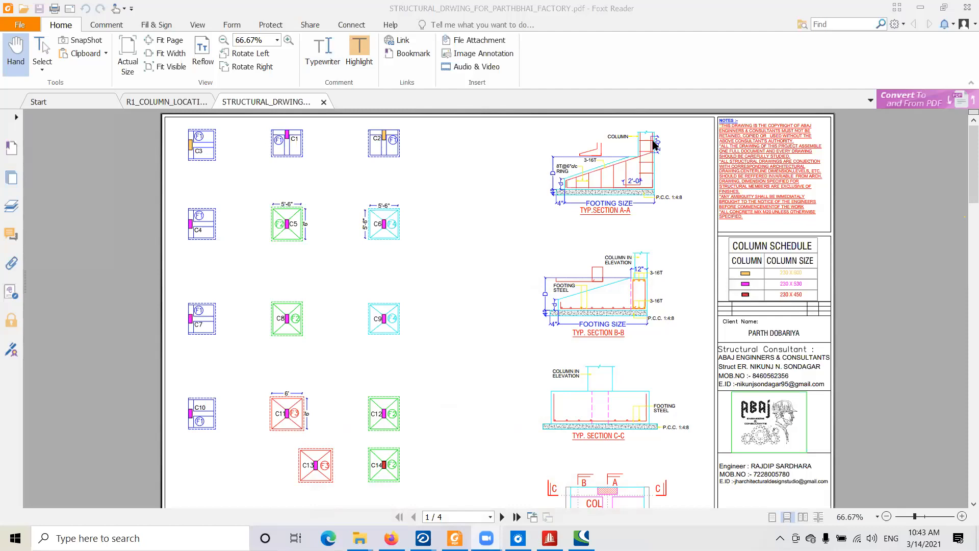
click(418, 208)
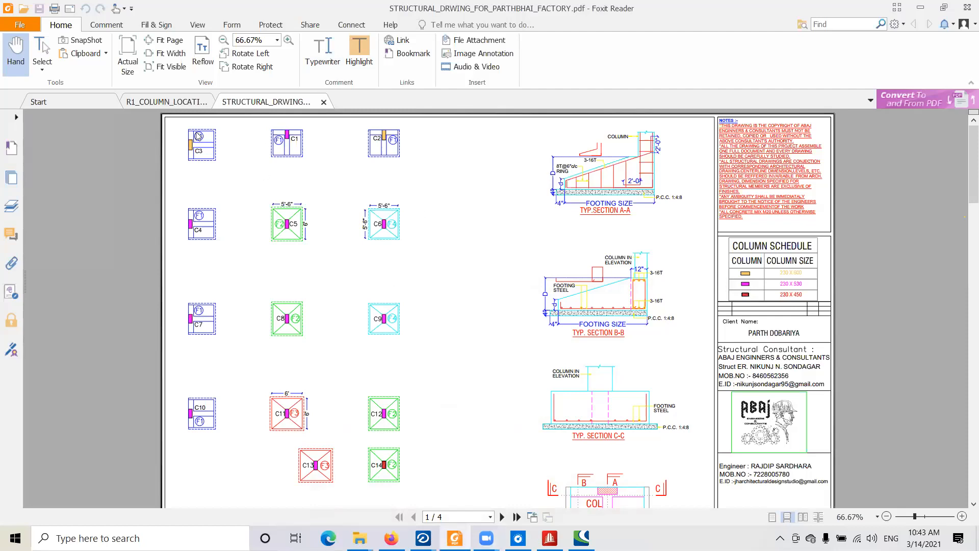
- Open the column location layout drawing, and switch to STAAD.Pro to display the whole structure with its displaced shape
click(158, 104)
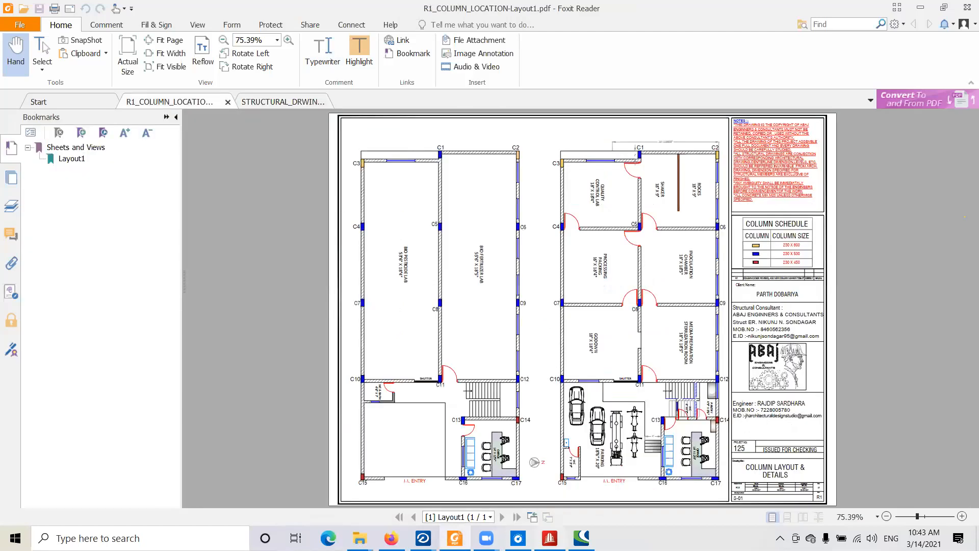
click(452, 538)
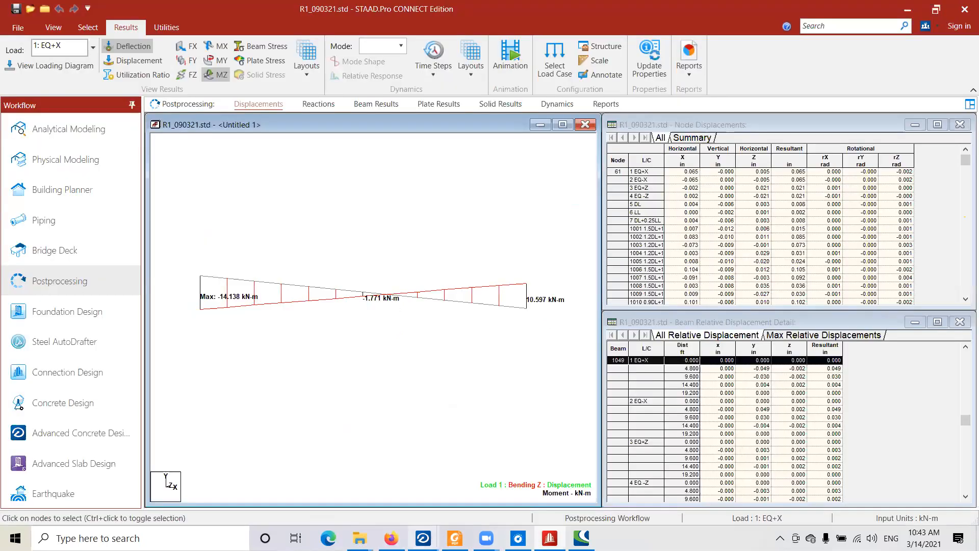
click(54, 29)
click(170, 66)
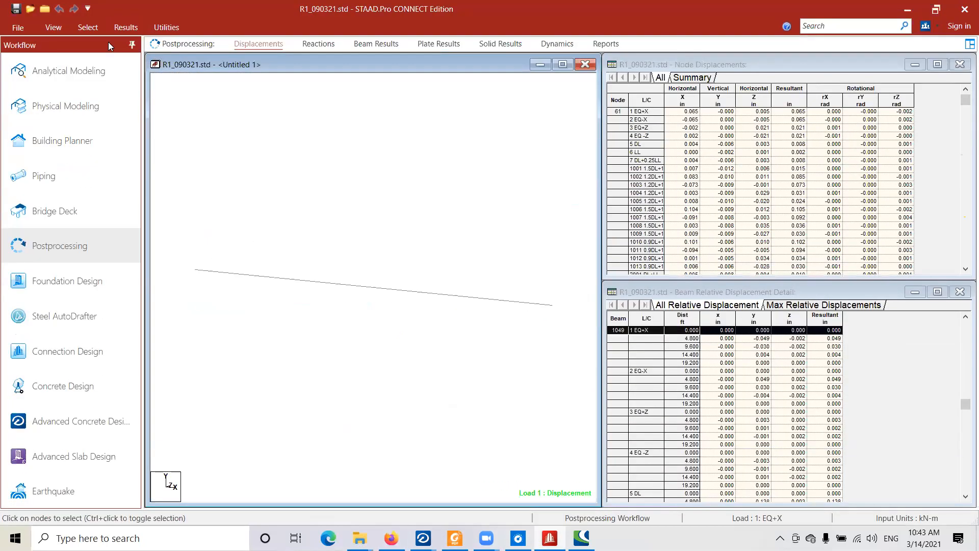
double_click(53, 27)
click(163, 54)
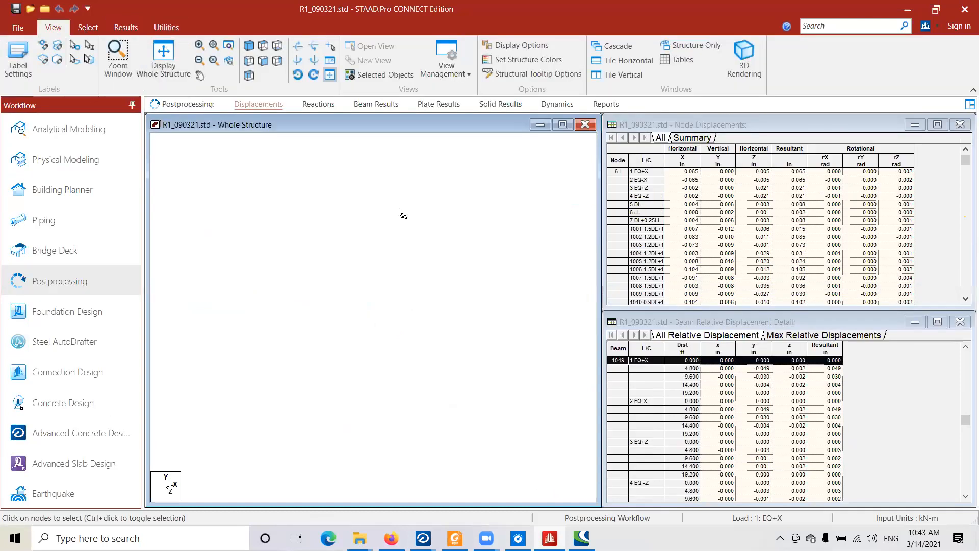
scroll(367, 329, down, 6)
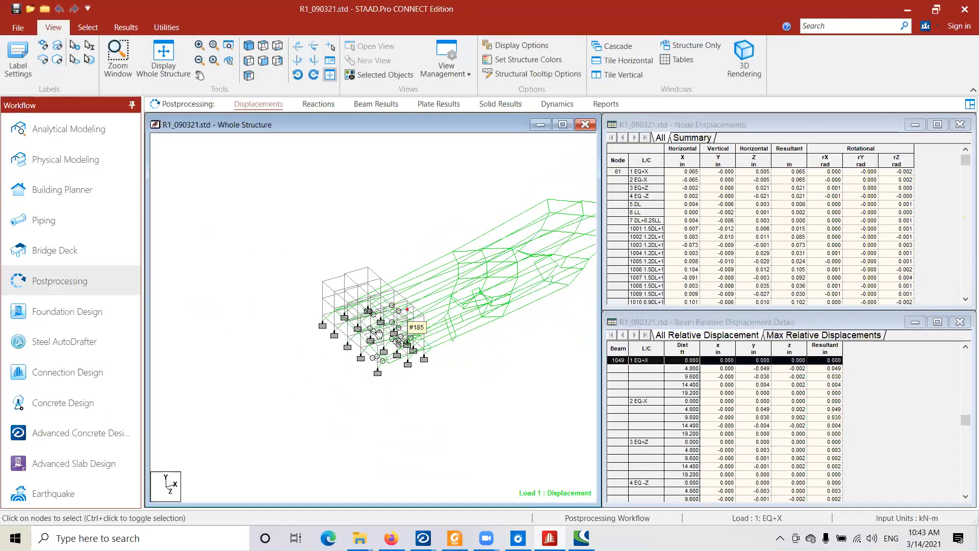
scroll(367, 329, up, 8)
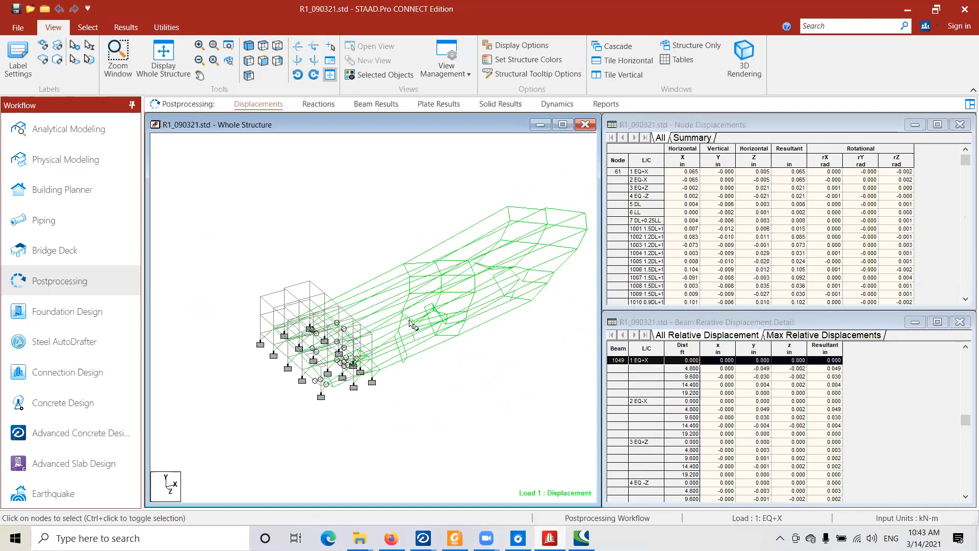
scroll(370, 310, up, 4)
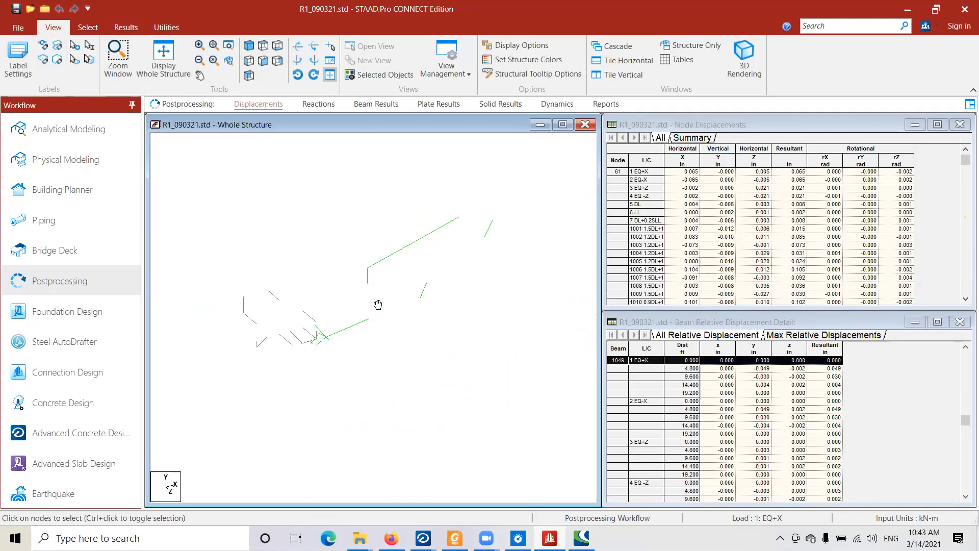
scroll(341, 285, down, 5)
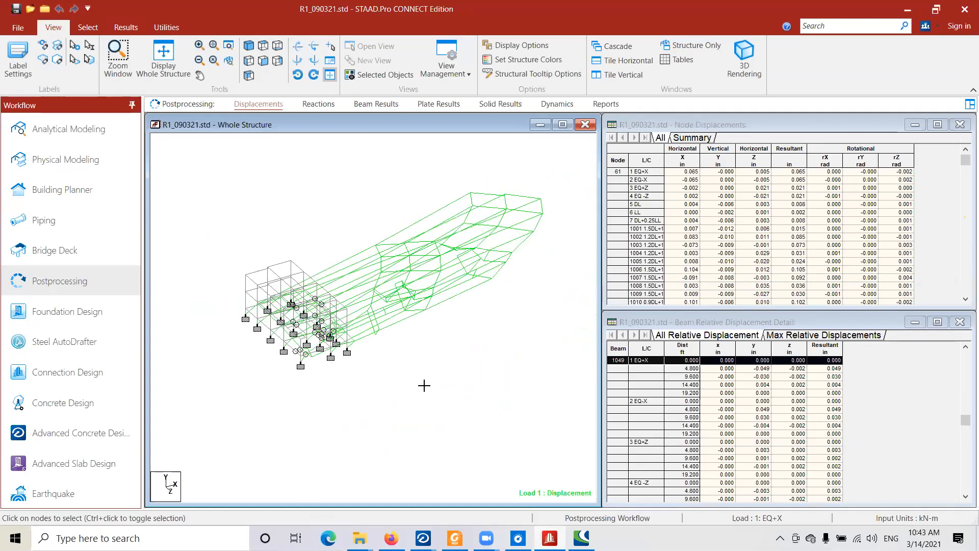
- Window-select all members of the building frame in the whole structure view, and clear the selection
drag(242, 226, 445, 416)
click(257, 261)
middle_drag(257, 261, 261, 262)
drag(220, 217, 400, 389)
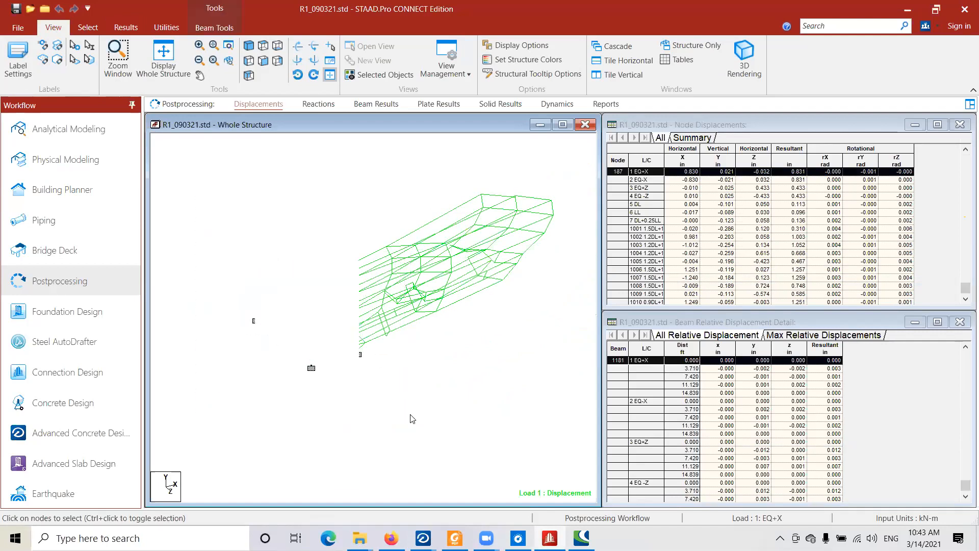
drag(226, 187, 390, 405)
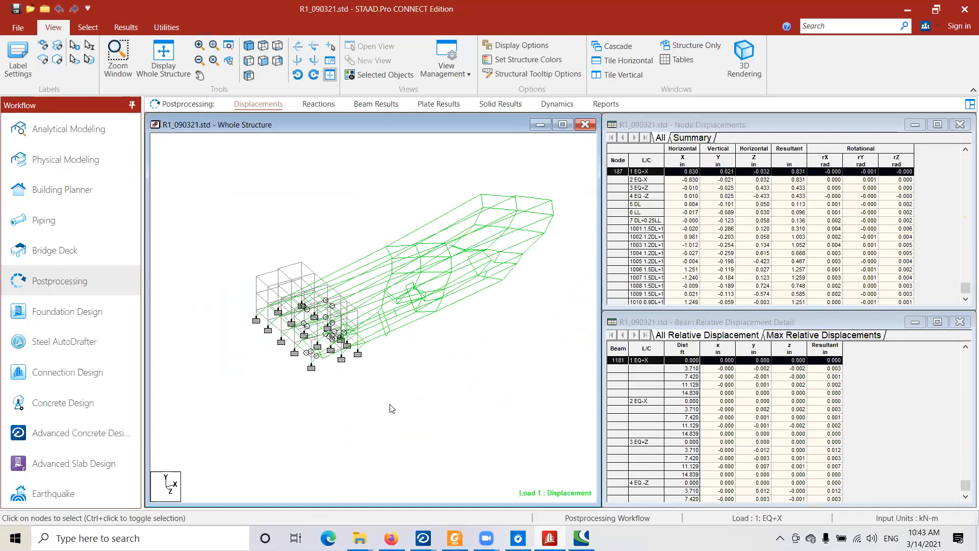
drag(195, 189, 403, 405)
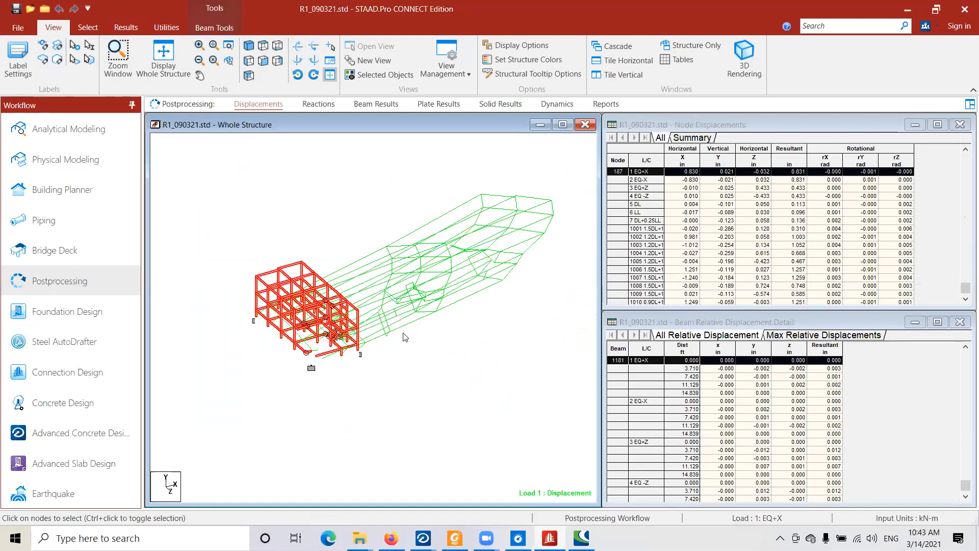
drag(218, 200, 397, 409)
drag(218, 198, 390, 415)
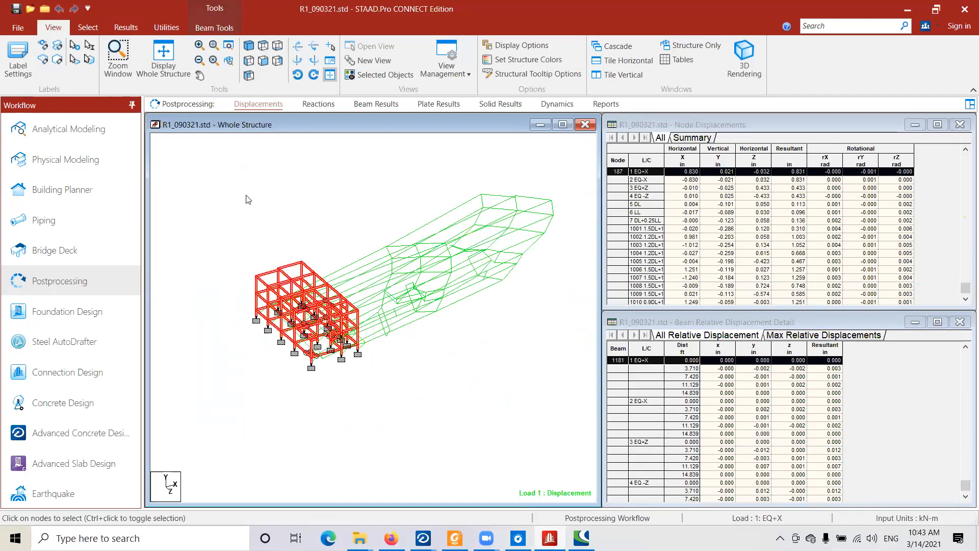
click(328, 211)
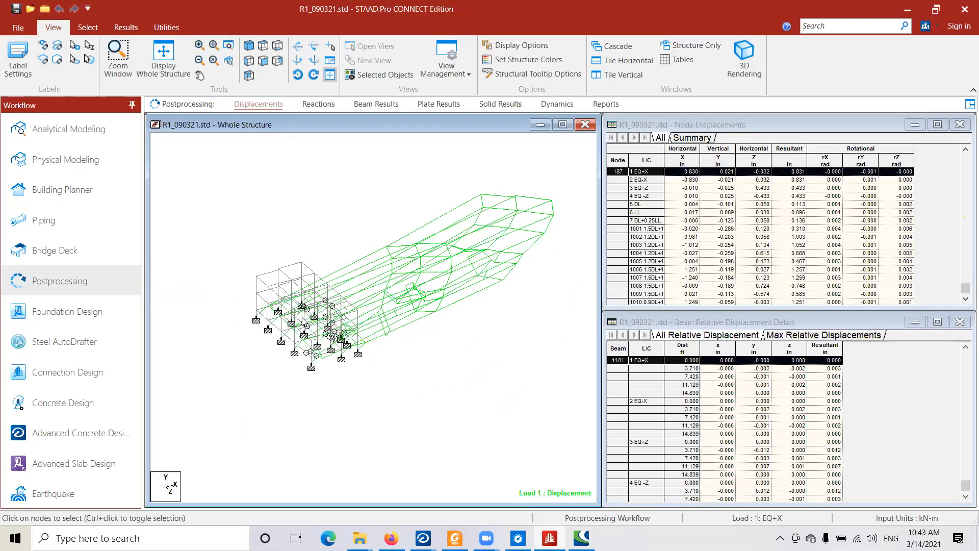